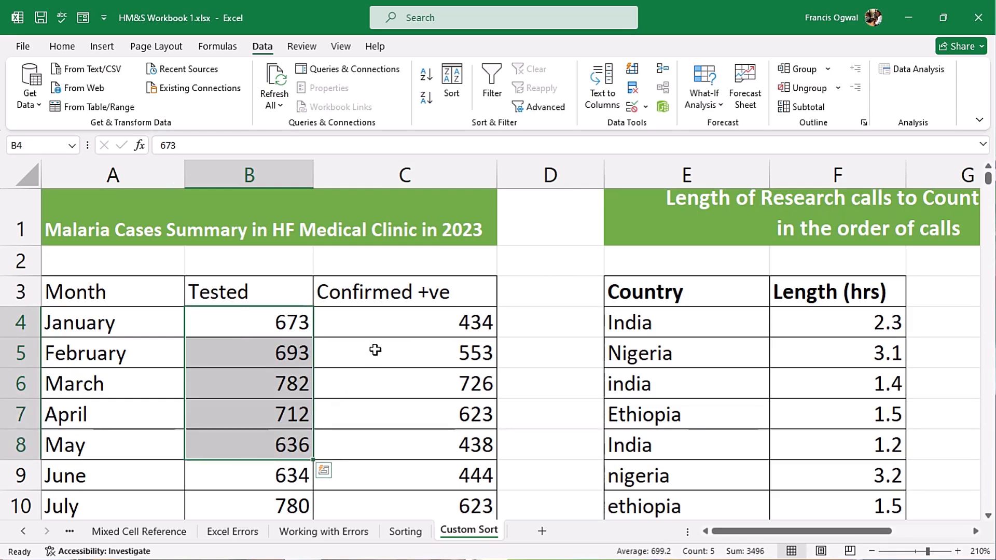
# - Review the malaria table's Confirmed +ve values, header row and adjoining blank row and column, ending on the February Confirmed +ve cell
pyautogui.moveTo(407, 320); pyautogui.dragTo(390, 476)
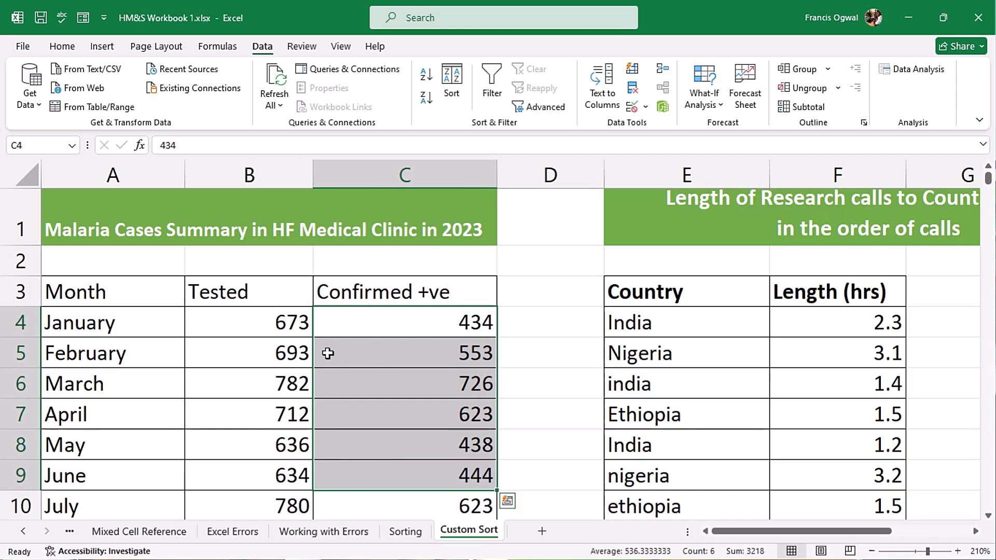
pyautogui.click(384, 352)
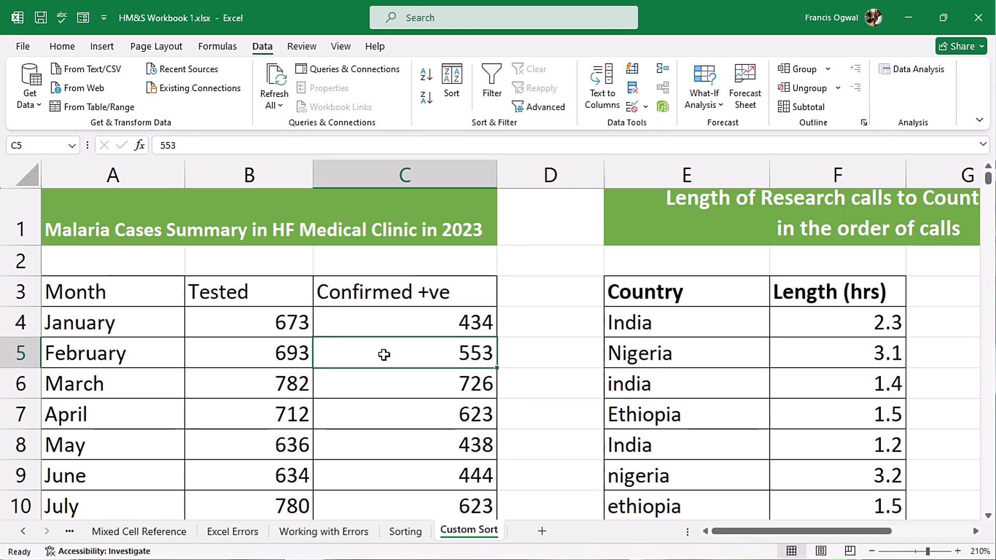
pyautogui.click(119, 284)
pyautogui.moveTo(118, 284); pyautogui.dragTo(425, 289)
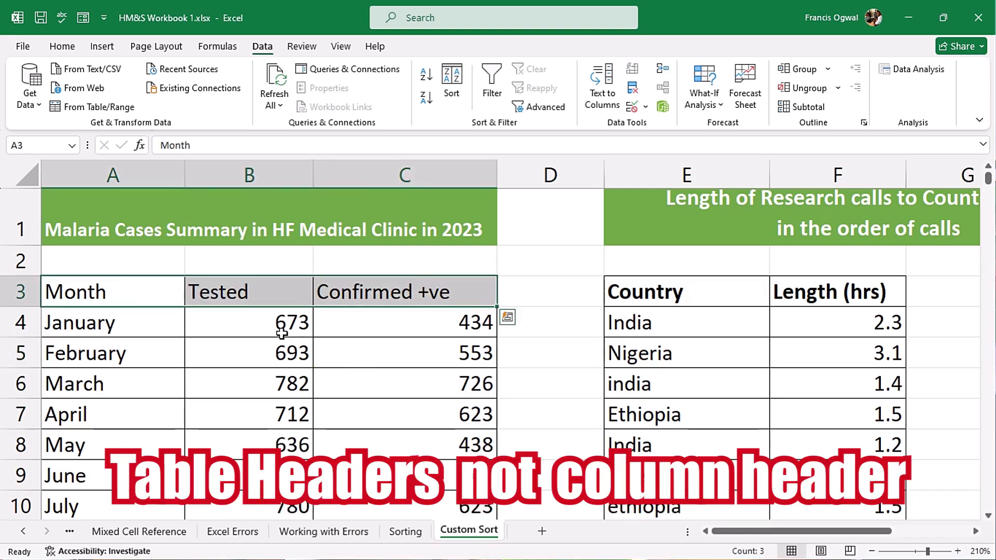
pyautogui.moveTo(147, 250); pyautogui.dragTo(512, 258)
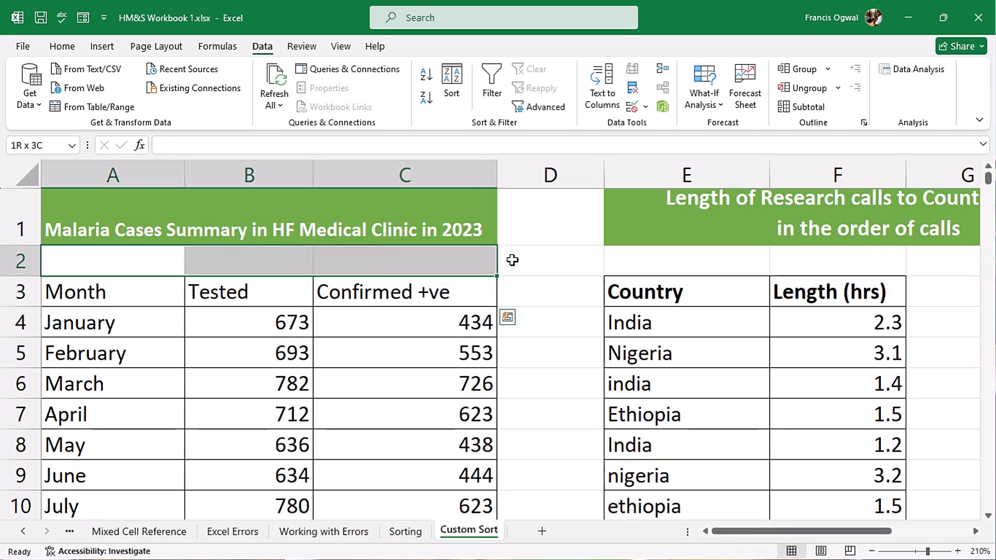
pyautogui.moveTo(549, 296); pyautogui.dragTo(551, 460)
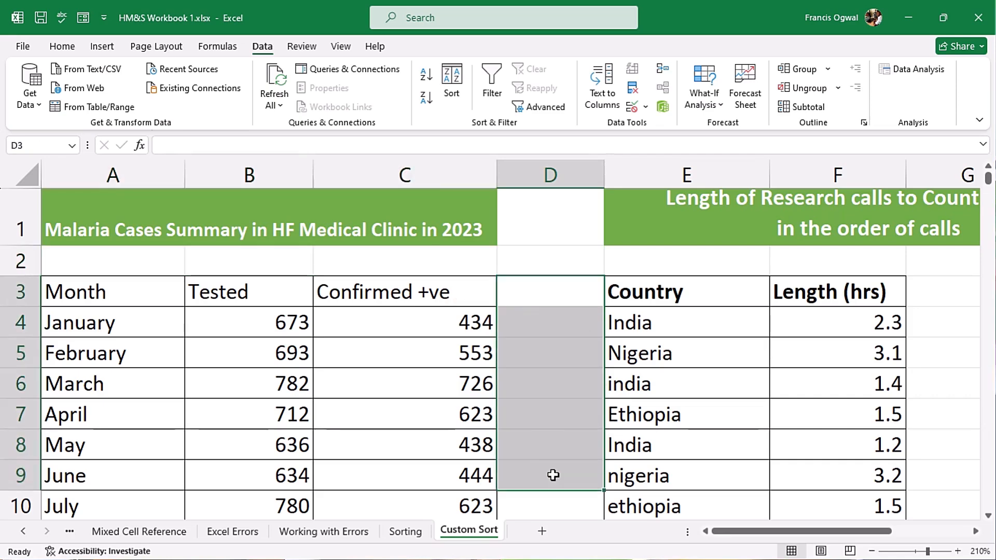
pyautogui.click(390, 349)
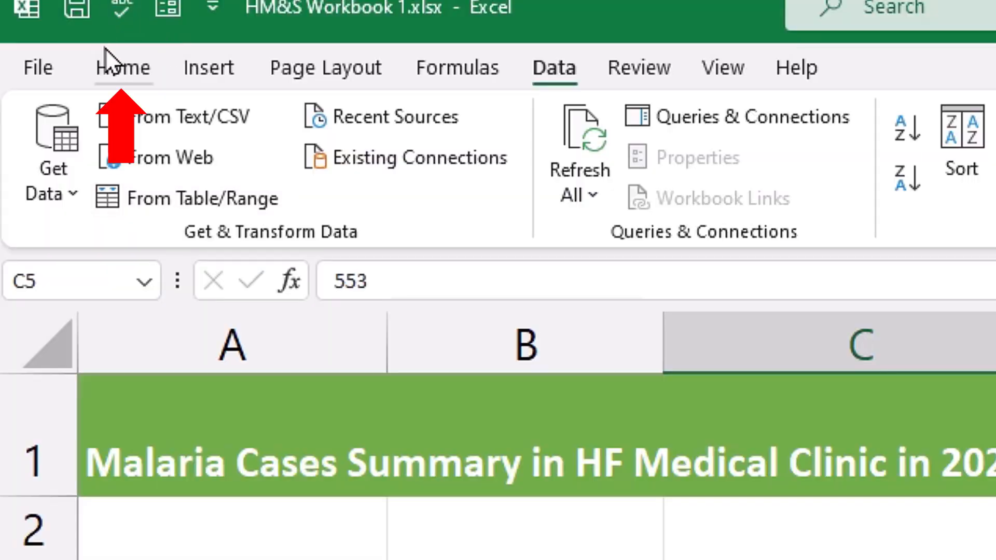
pyautogui.click(60, 45)
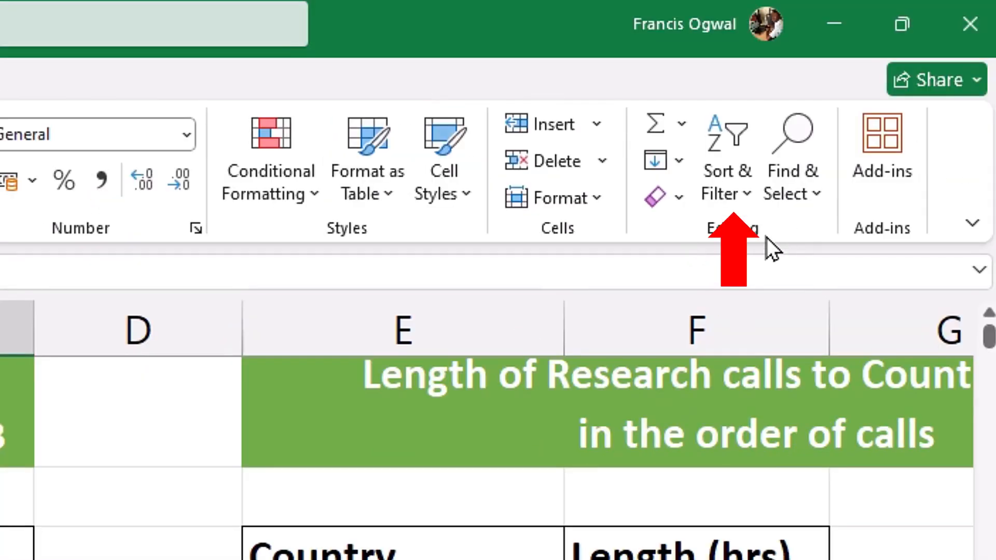
pyautogui.click(729, 199)
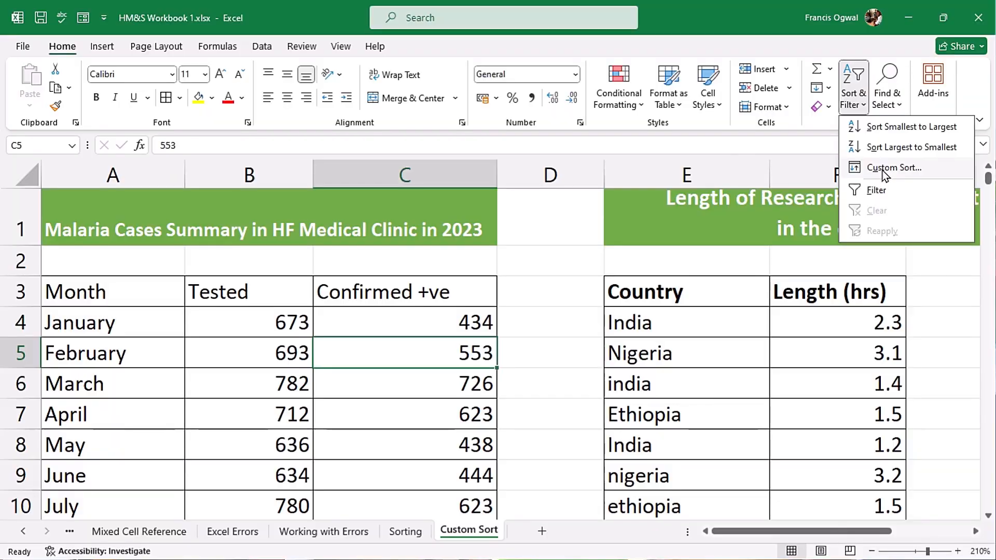
pyautogui.click(778, 316)
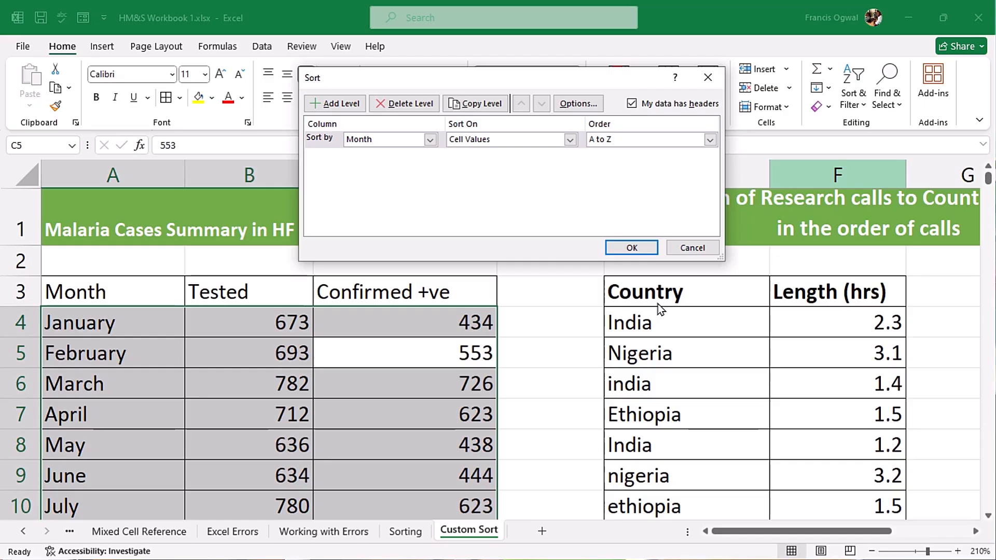
pyautogui.press('Escape')
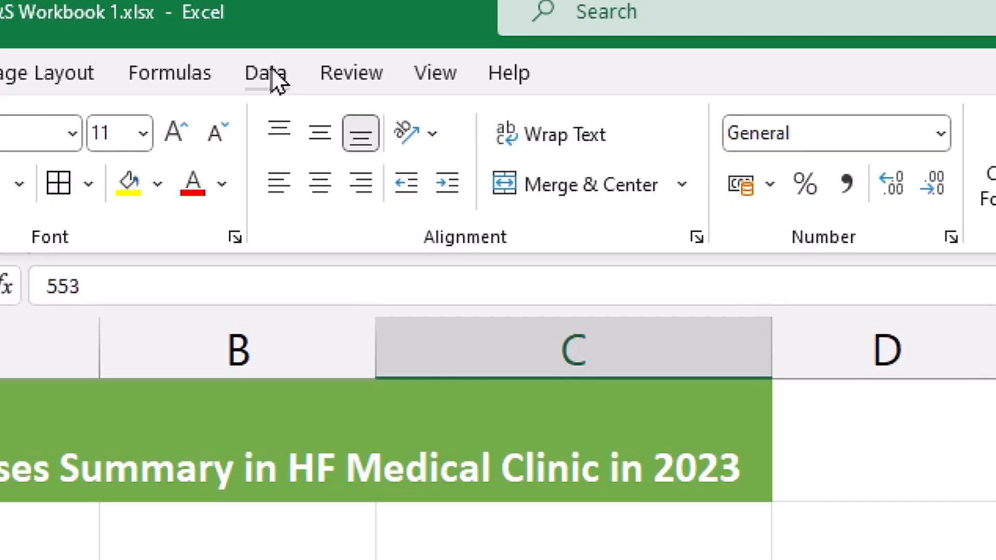
pyautogui.click(266, 50)
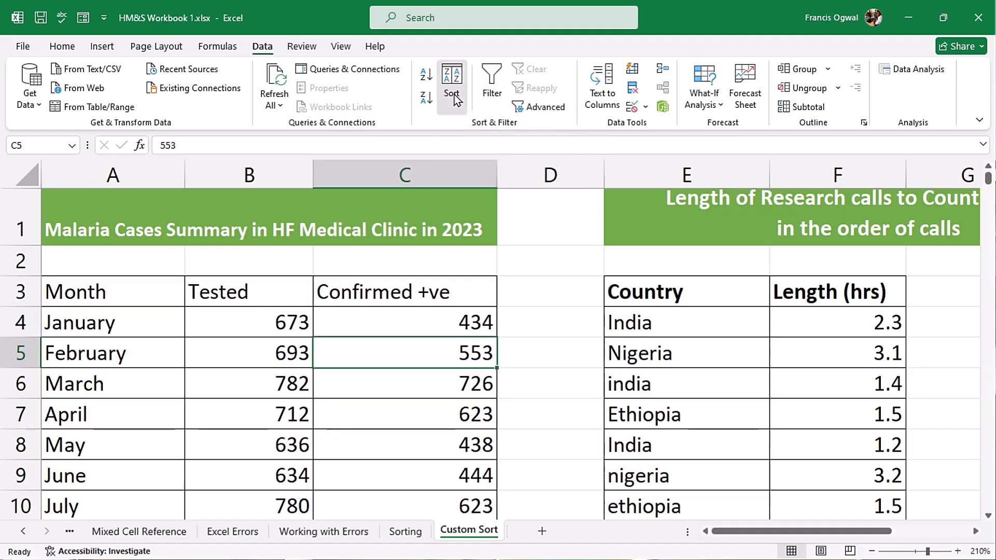
pyautogui.click(679, 176)
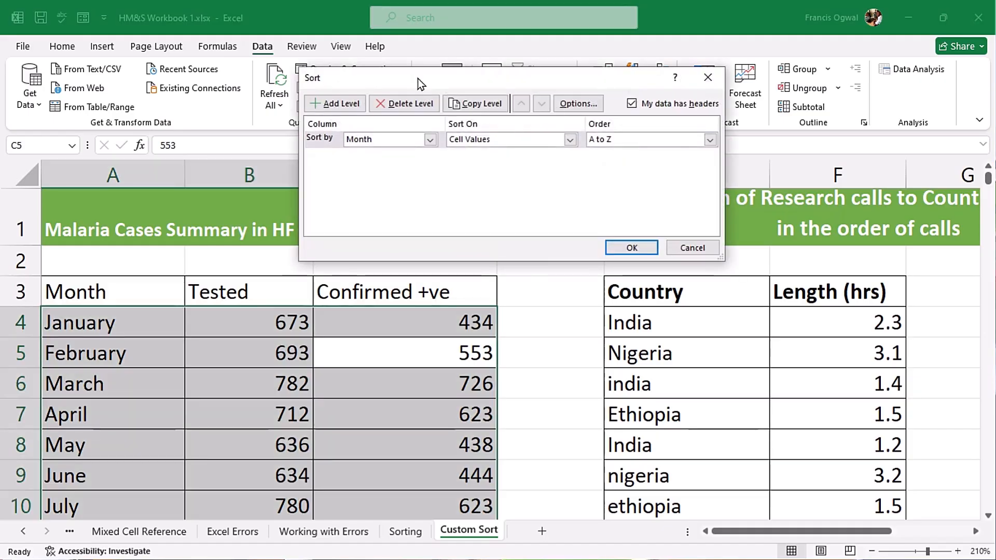
pyautogui.click(701, 254)
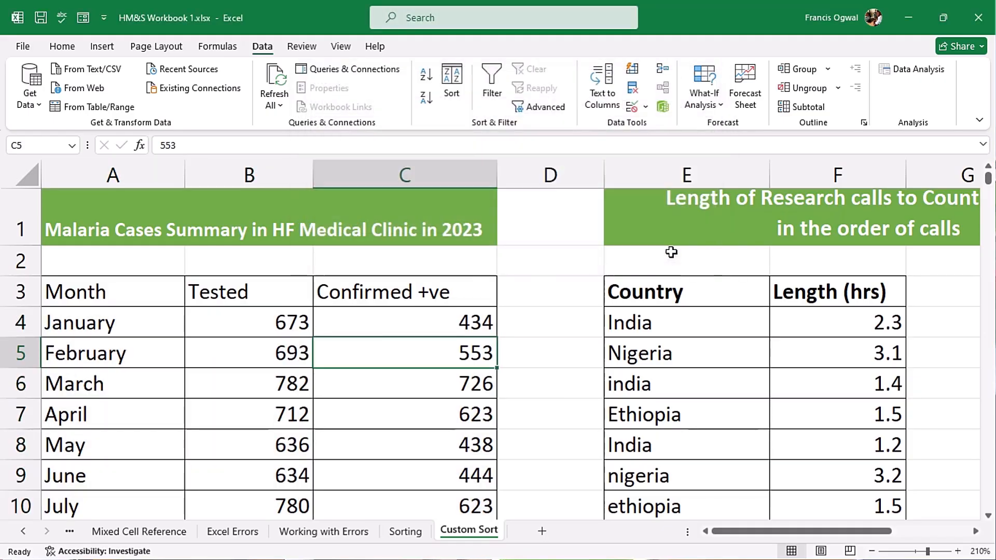
pyautogui.rightClick(357, 354)
pyautogui.moveTo(409, 389)
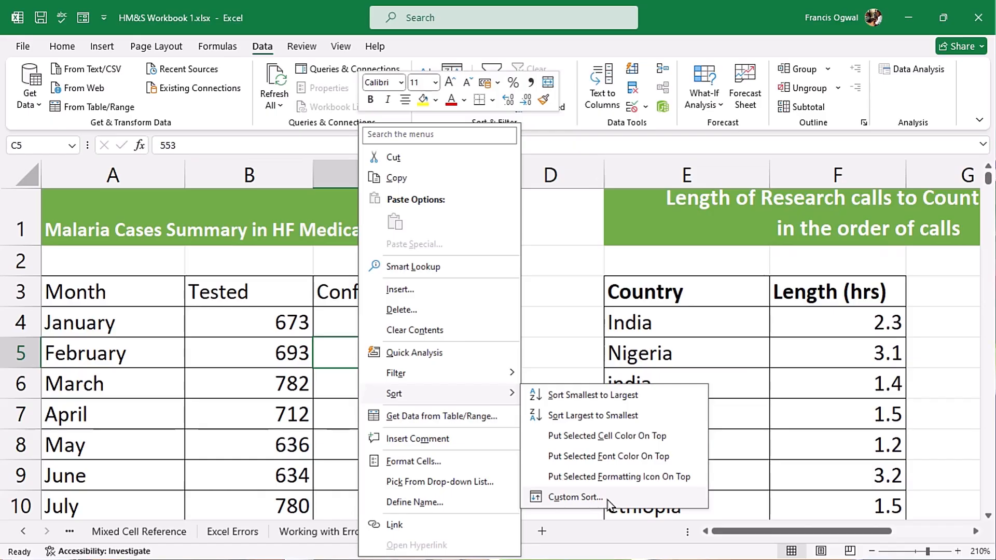
pyautogui.click(701, 490)
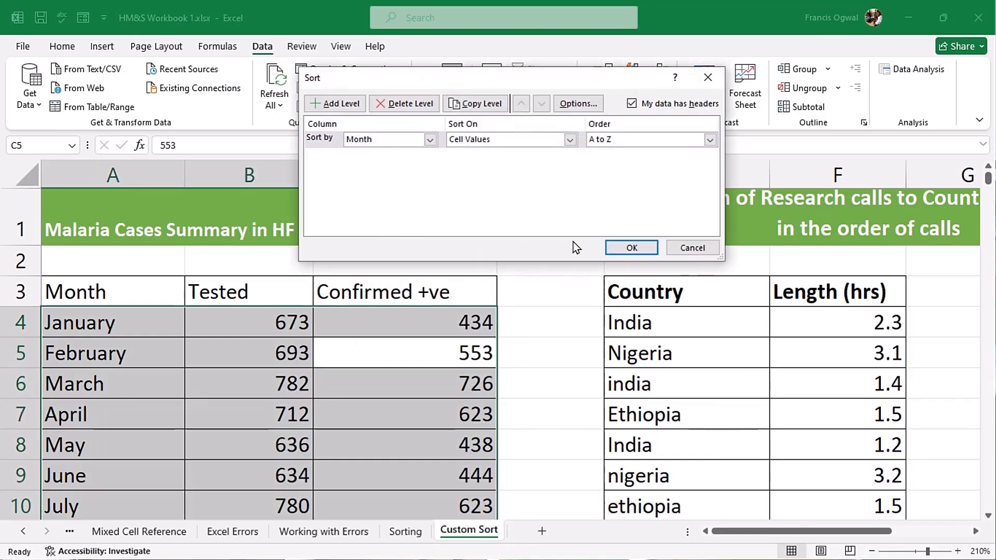
pyautogui.press('Escape')
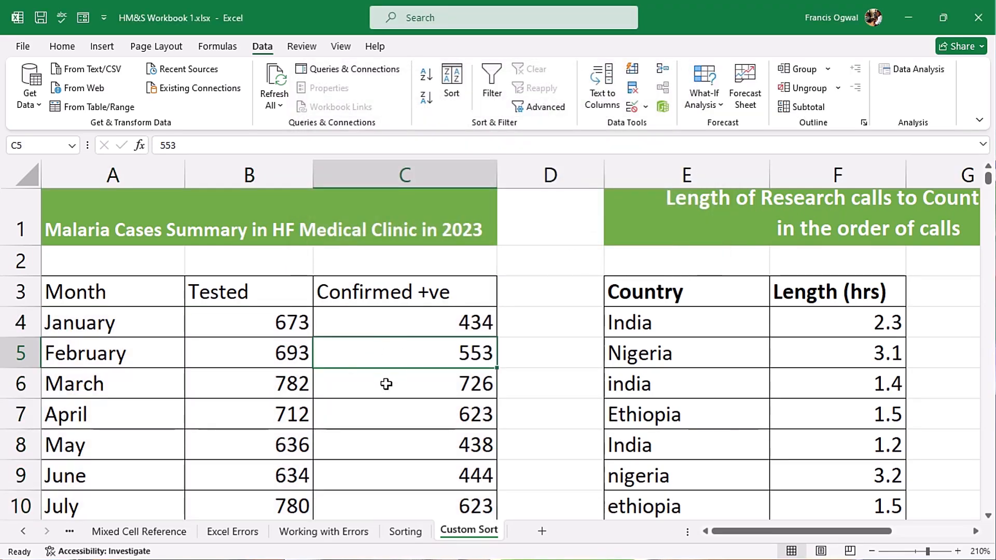
# - Open a custom sort for the malaria table and switch the data-has-headers option off and back on
pyautogui.hotkey('alt', 'a')
pyautogui.press('s')
pyautogui.press('s')
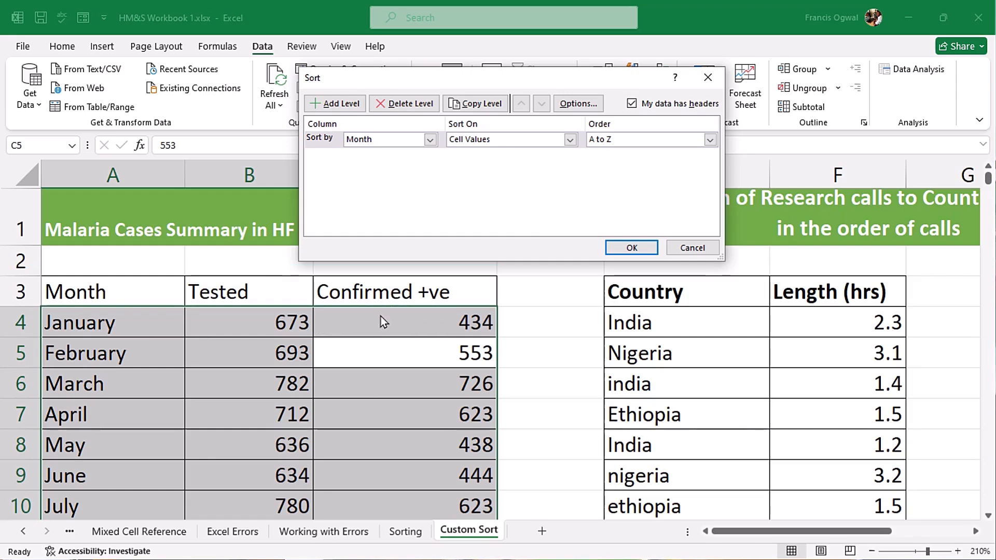
pyautogui.click(633, 104)
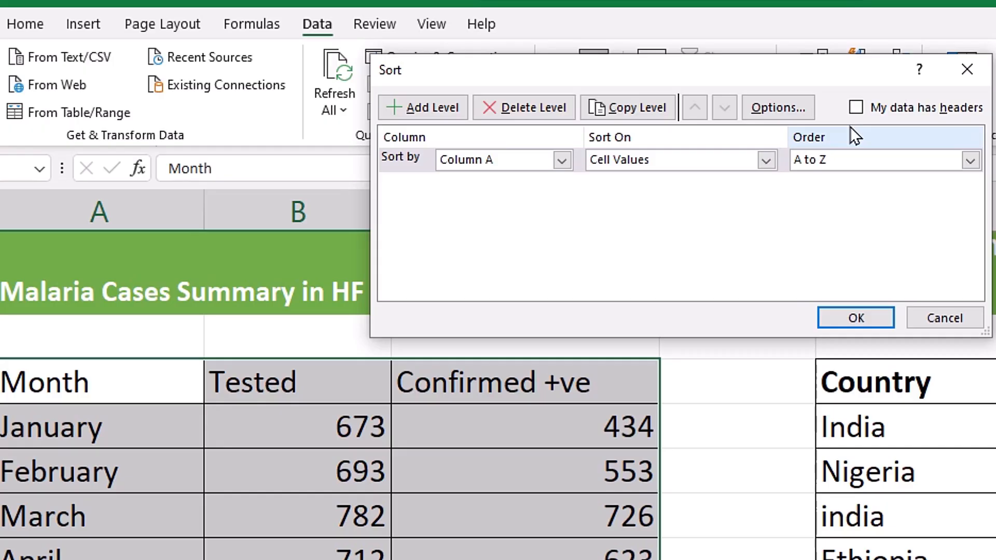
pyautogui.click(857, 110)
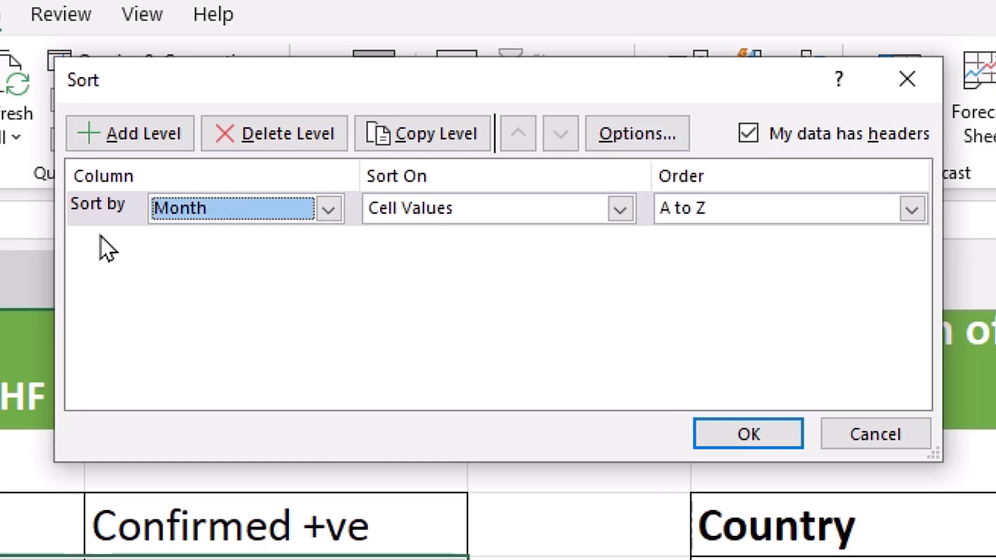
# - Sort the malaria table by Confirmed +ve on Cell Values, ordered Largest to Smallest
pyautogui.click(329, 215)
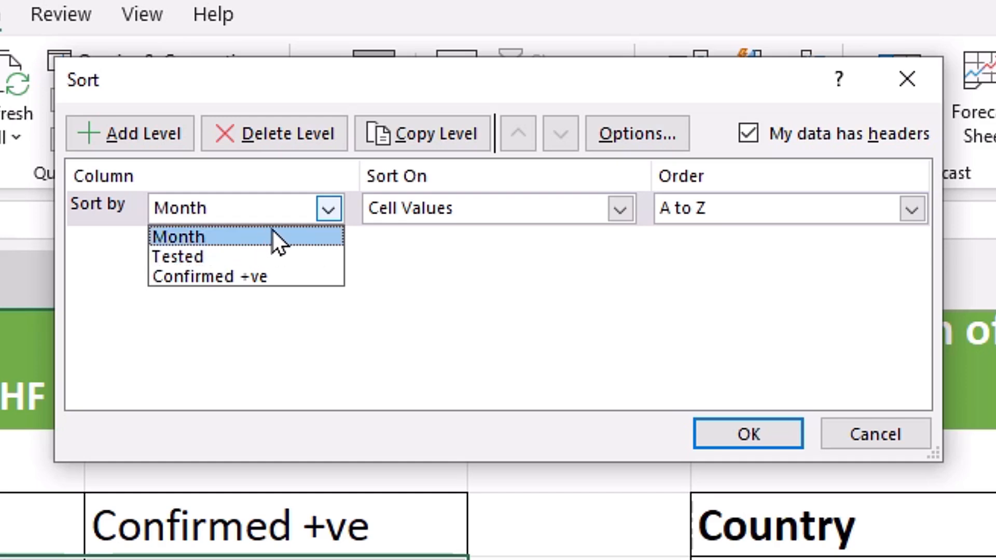
pyautogui.click(224, 277)
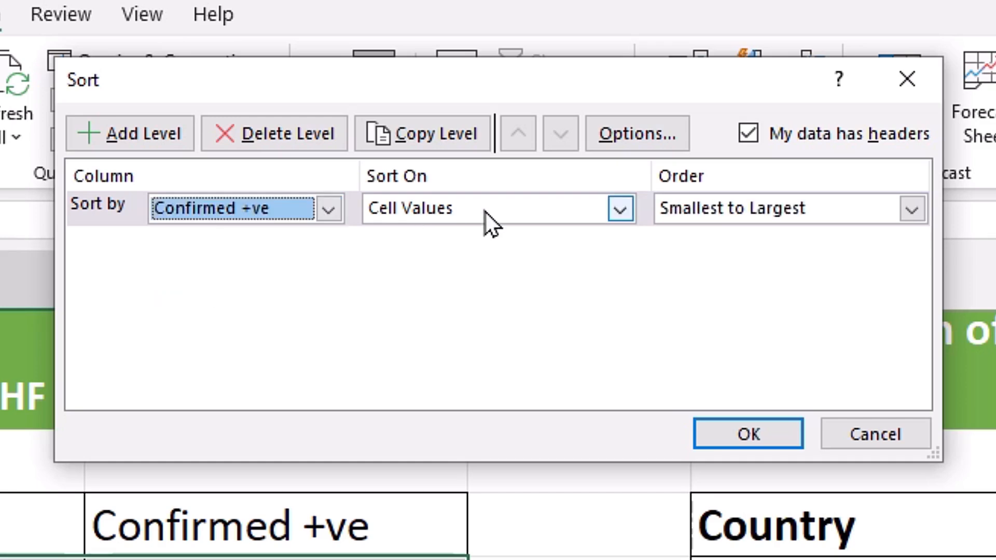
pyautogui.click(620, 210)
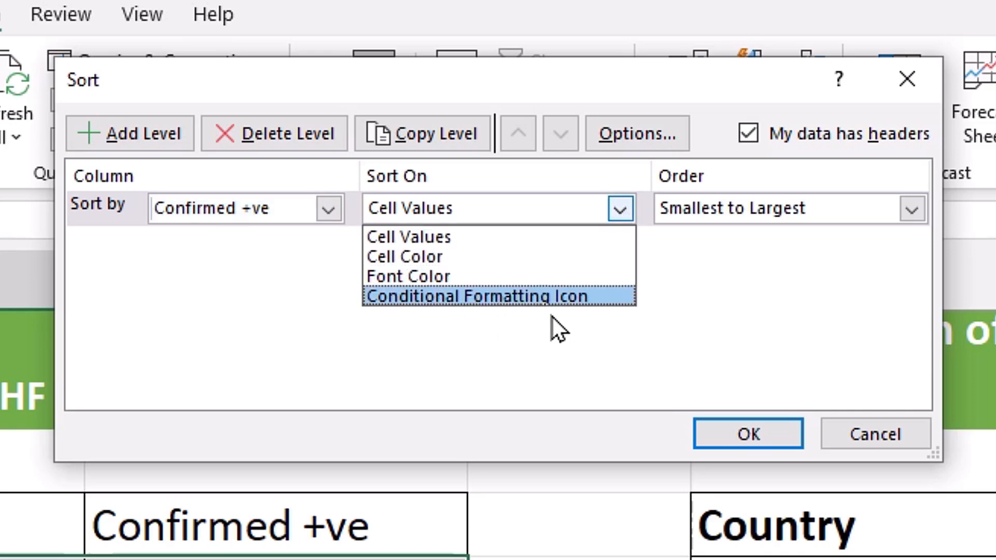
pyautogui.click(459, 237)
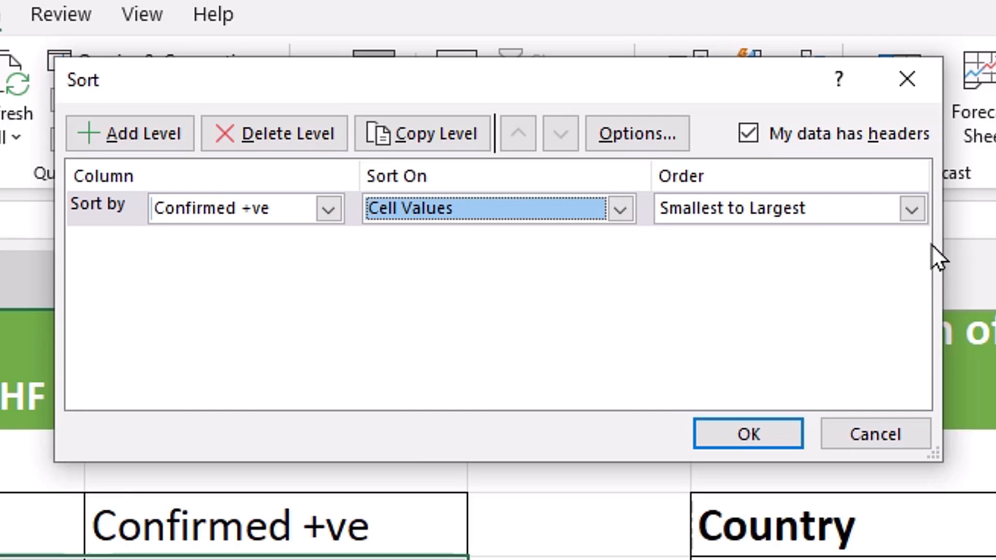
pyautogui.click(914, 209)
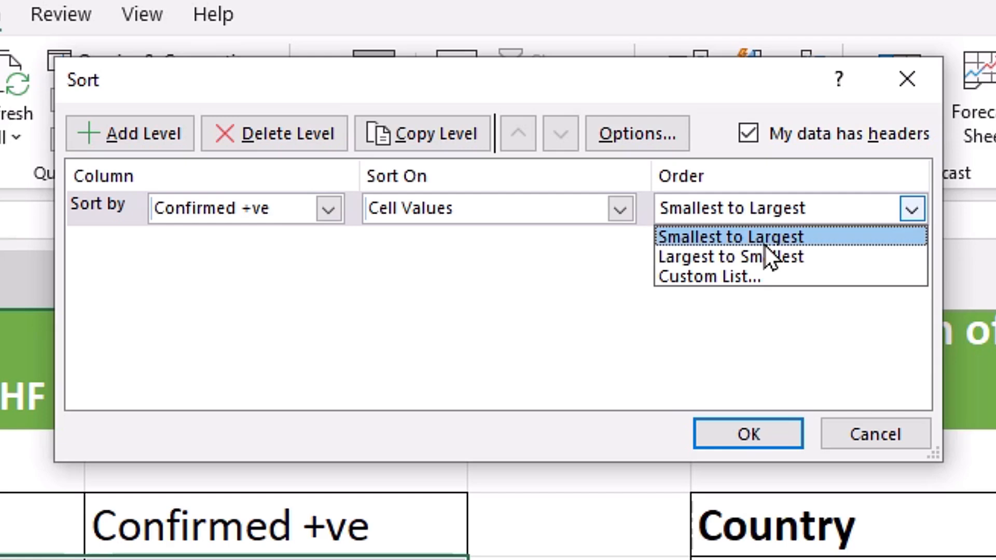
pyautogui.click(843, 258)
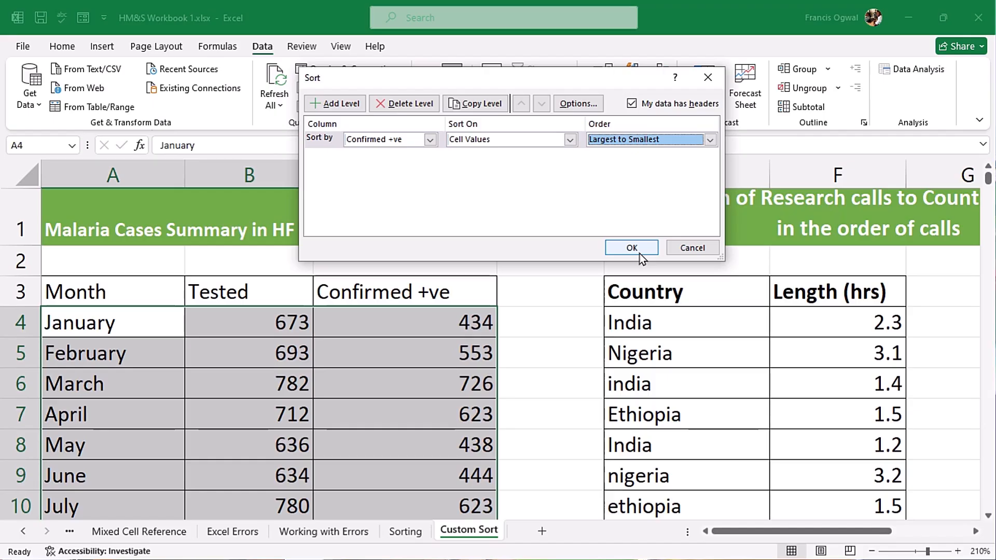
pyautogui.click(633, 248)
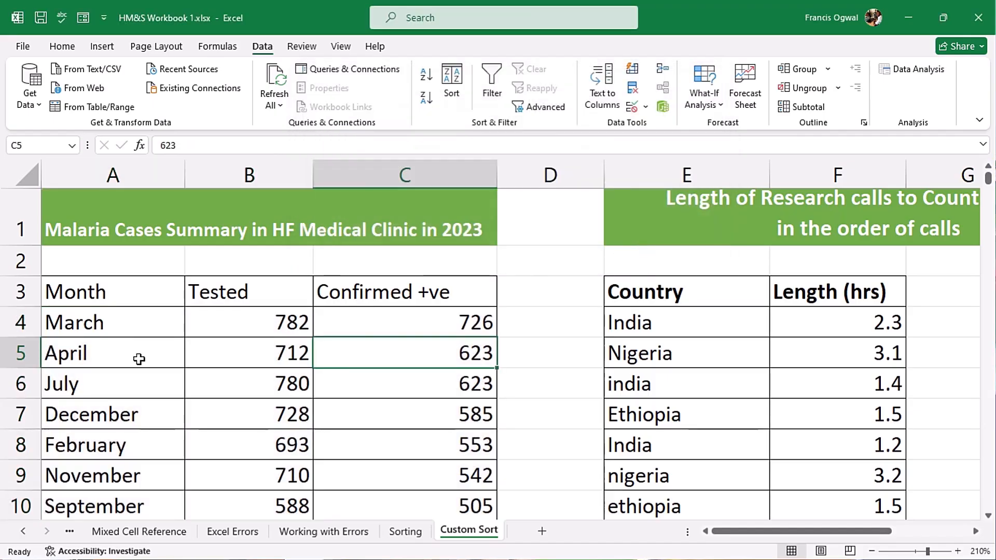
# - Check the sorted malaria table from its first to its last Confirmed +ve value, including the whole top row
pyautogui.click(242, 354)
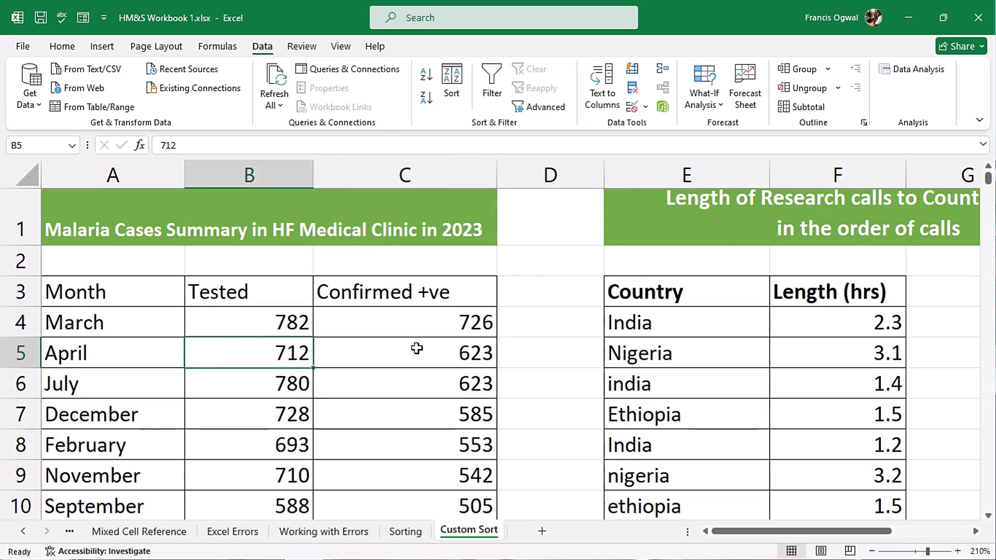
pyautogui.click(421, 326)
pyautogui.scroll(-1, 397, 325)
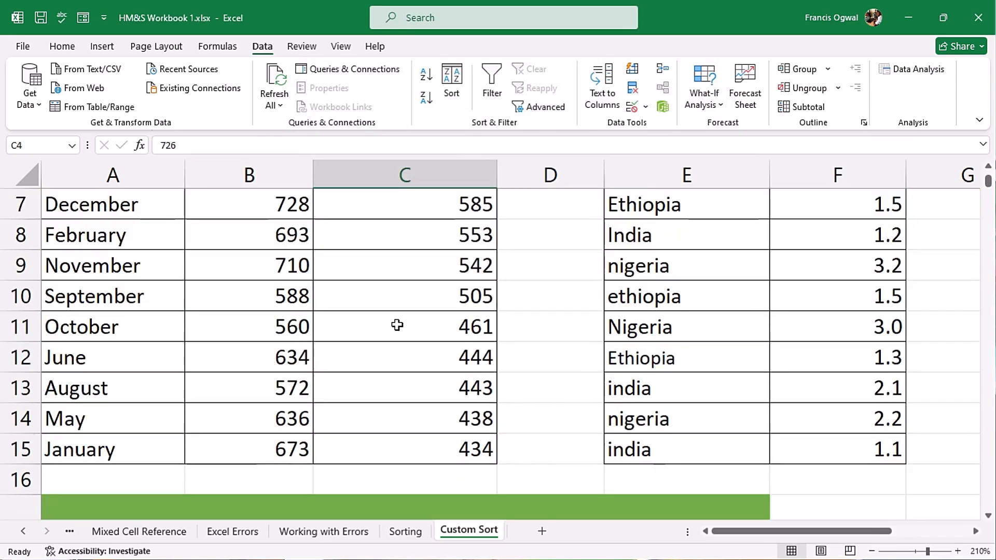
pyautogui.click(434, 449)
pyautogui.scroll(2, 434, 340)
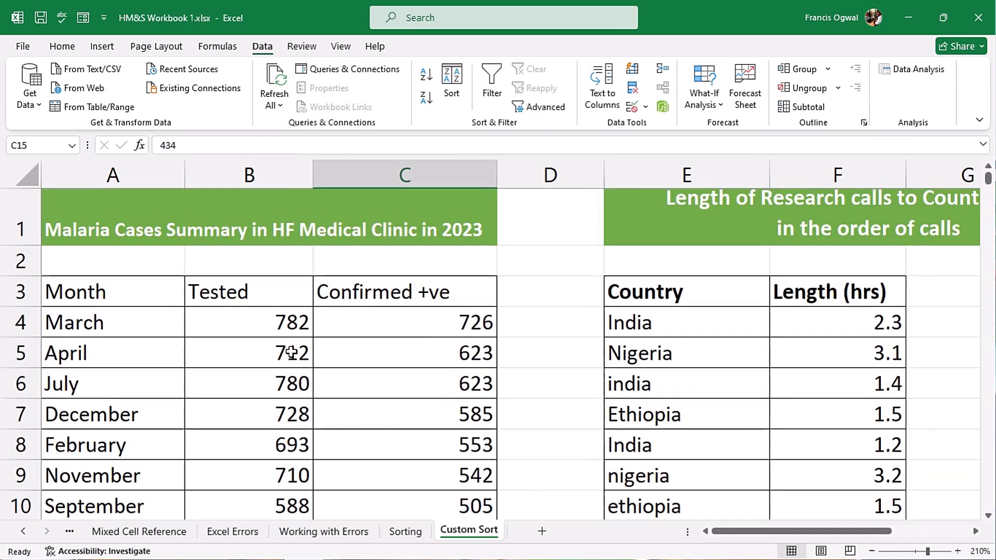
pyautogui.moveTo(96, 325); pyautogui.dragTo(356, 327)
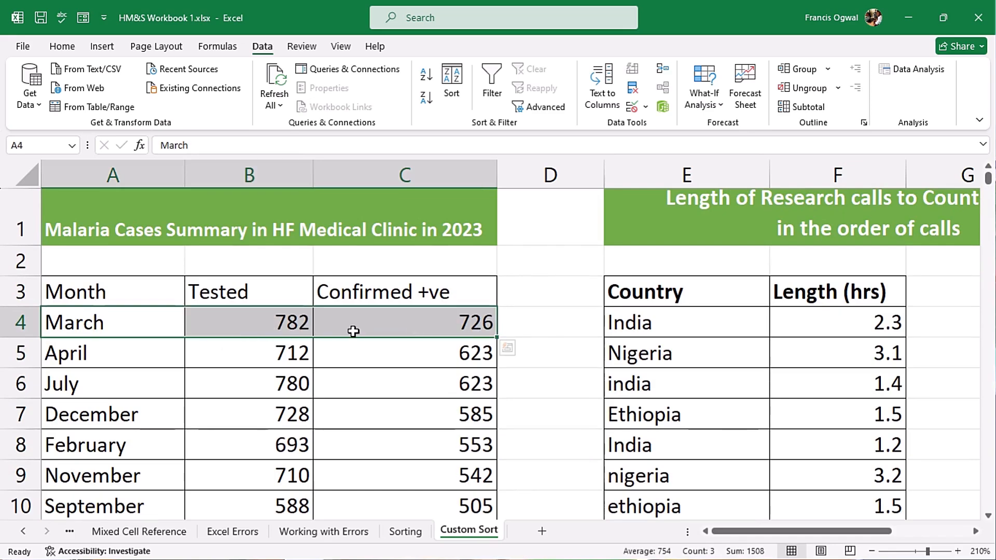
pyautogui.click(418, 326)
# - Examine the research calls table, looking at its Country and Length (hrs) columns and the first country entries
pyautogui.moveTo(747, 531); pyautogui.dragTo(781, 536)
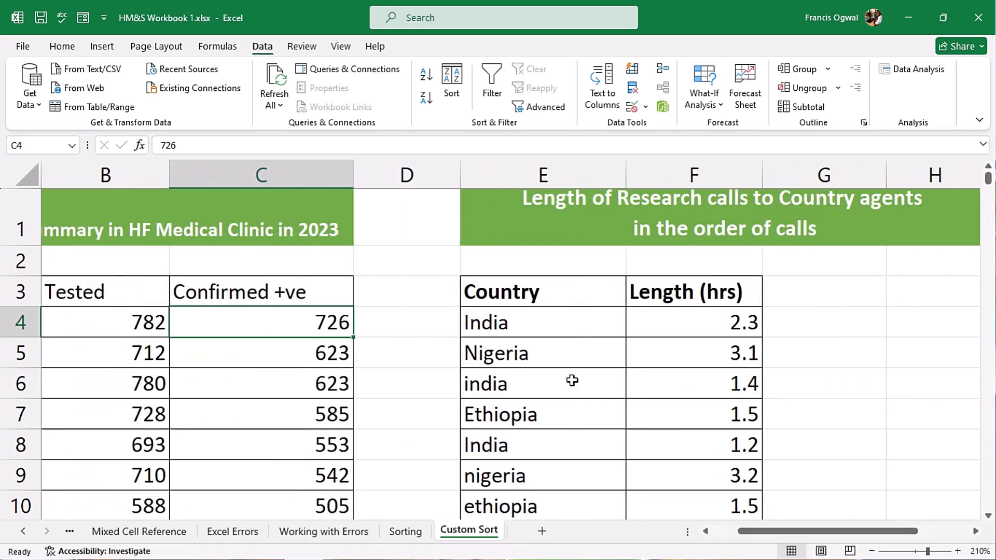
pyautogui.click(540, 290)
pyautogui.moveTo(674, 461); pyautogui.dragTo(674, 462)
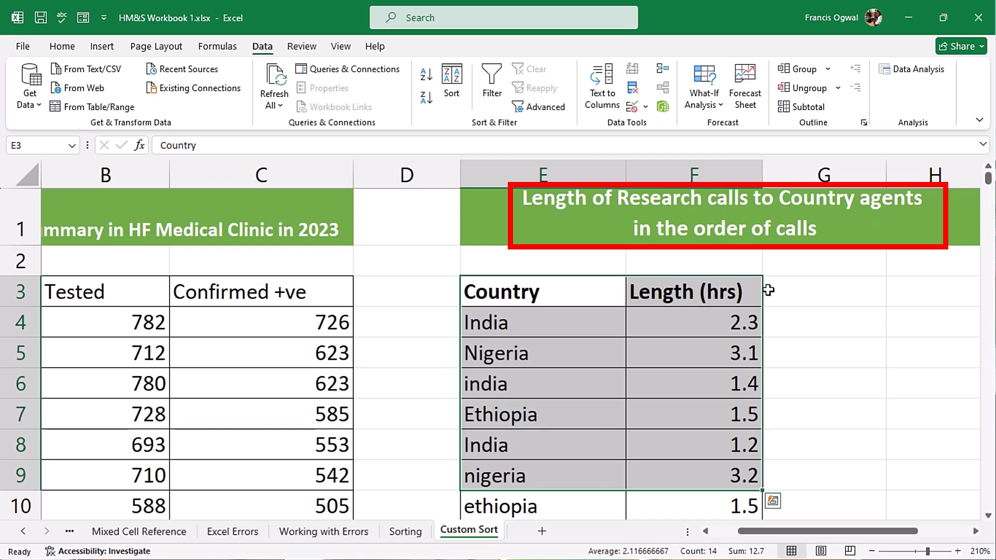
pyautogui.click(726, 353)
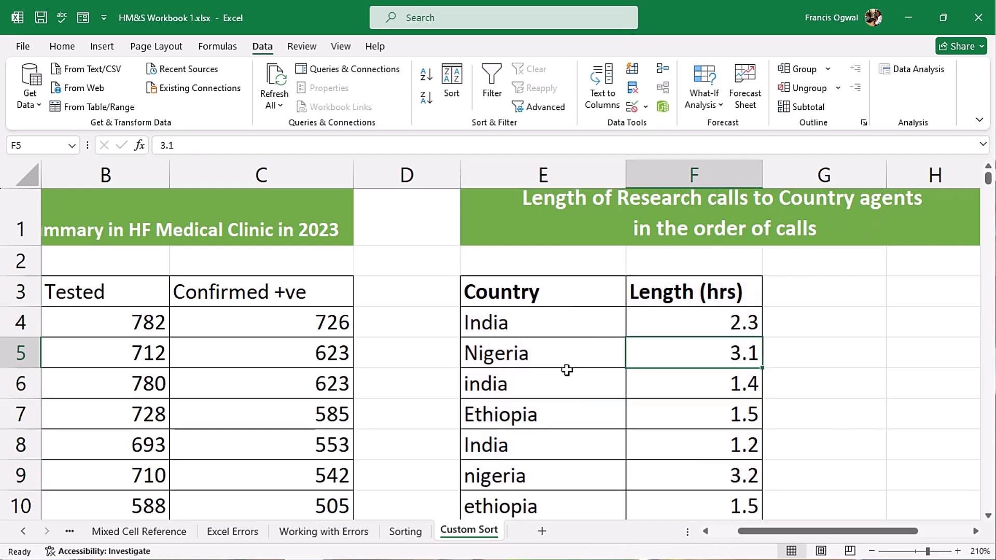
pyautogui.click(529, 319)
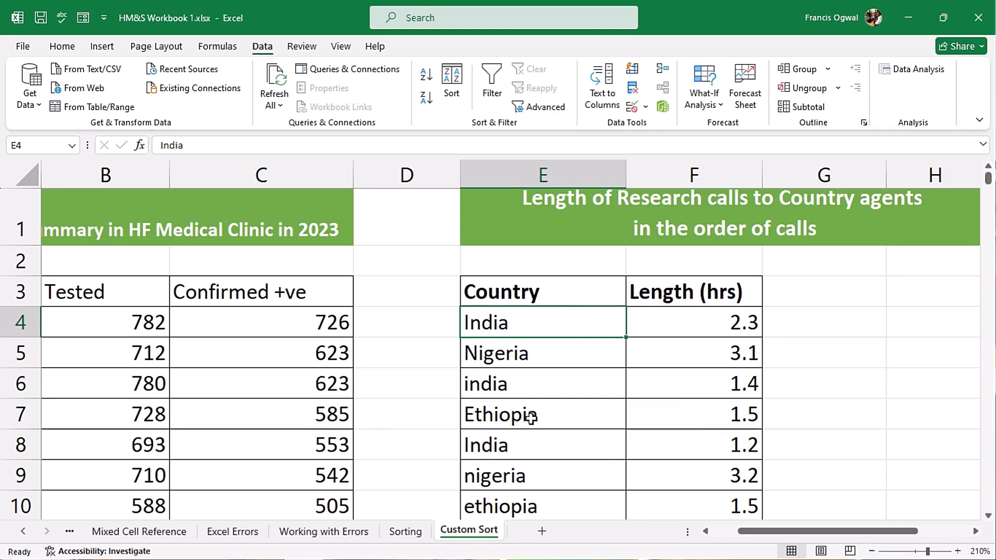
pyautogui.click(570, 353)
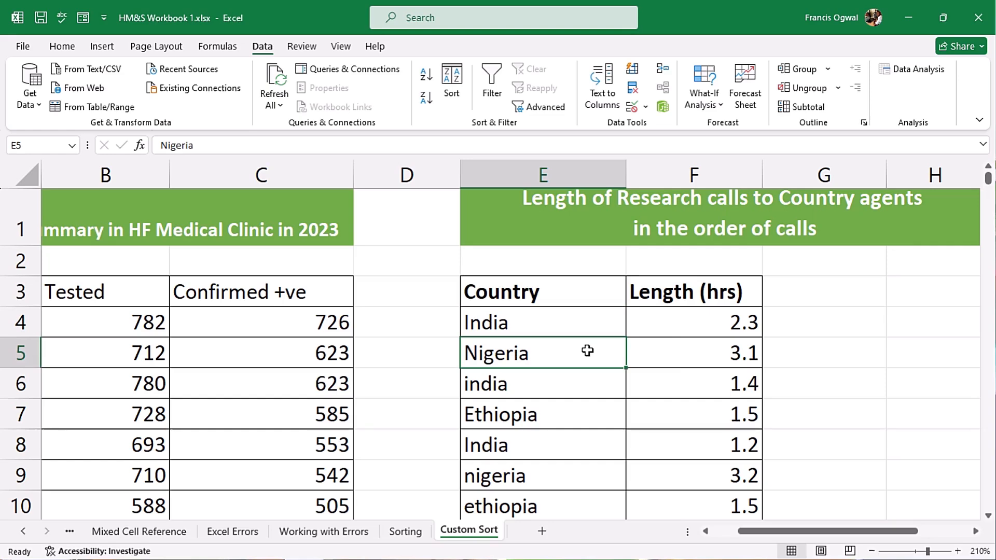
# - Examine the research calls table down to its last row, comparing the capitalised and lowercase spellings of the country names
pyautogui.click(711, 353)
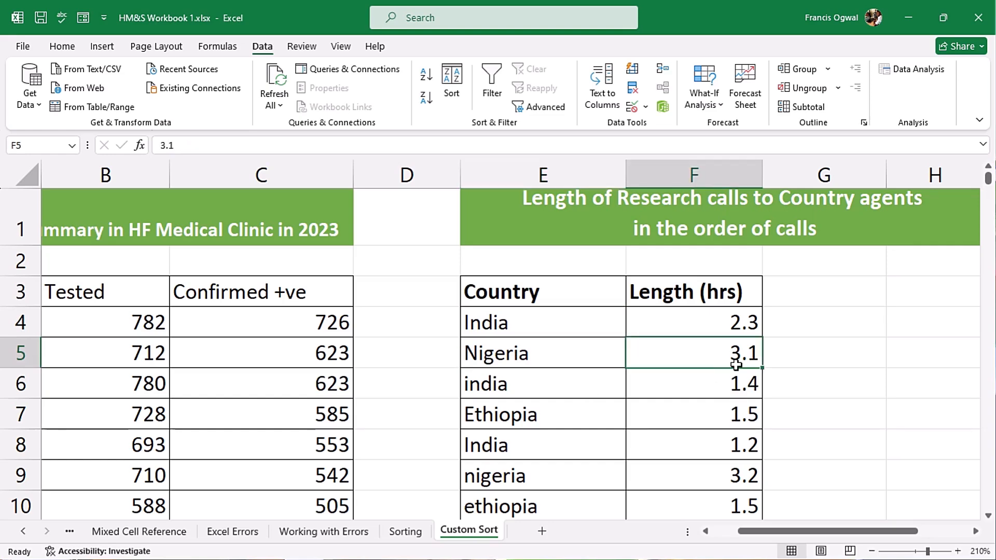
pyautogui.scroll(-2, 627, 393)
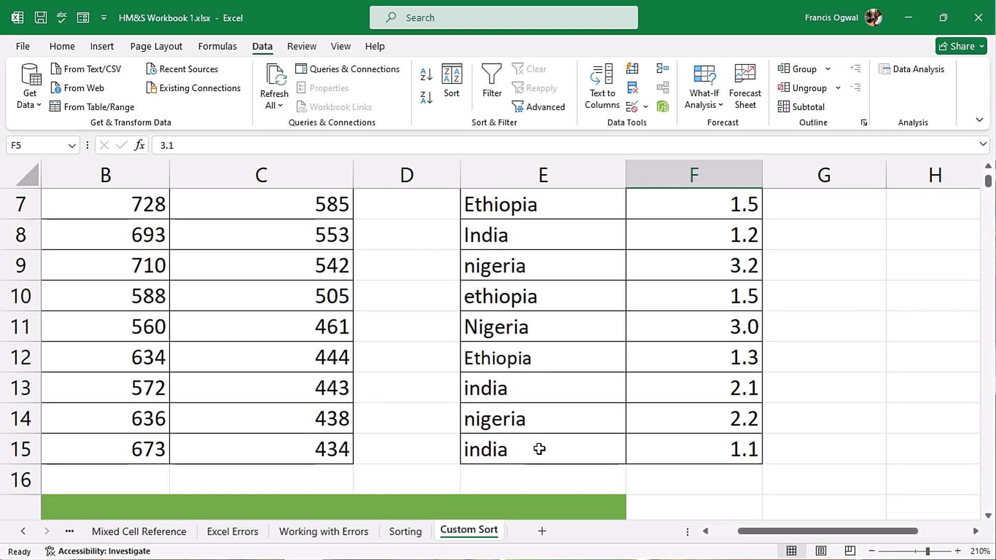
pyautogui.click(540, 449)
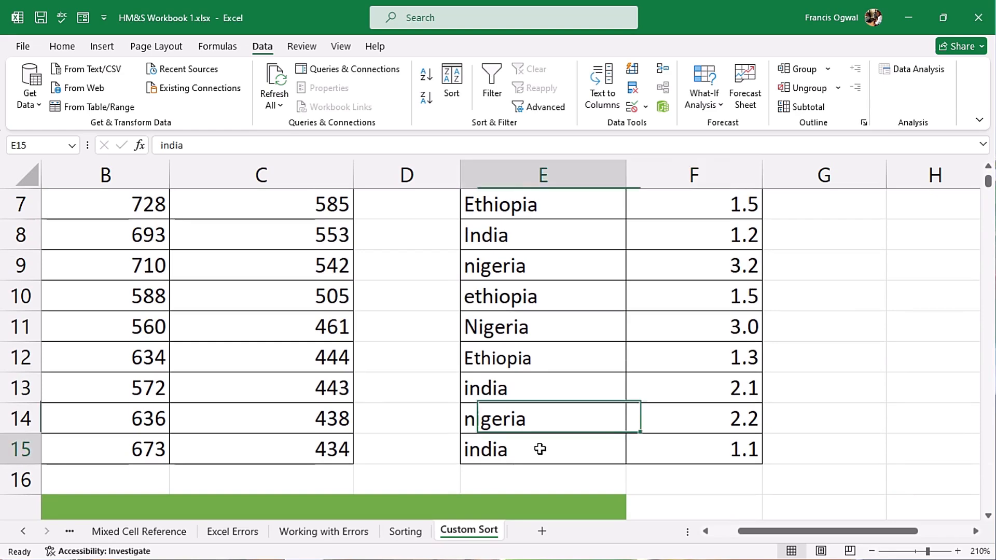
pyautogui.click(715, 454)
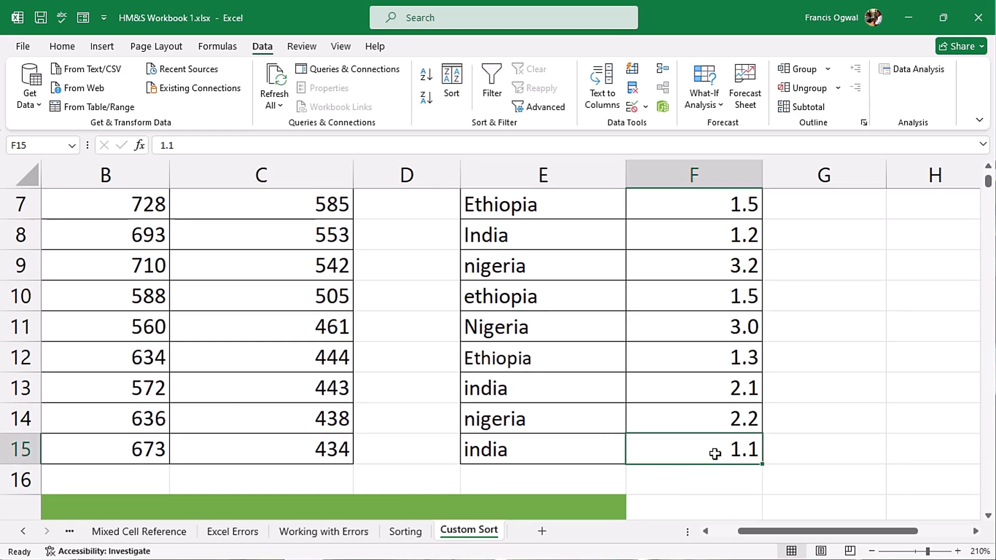
pyautogui.scroll(2, 715, 455)
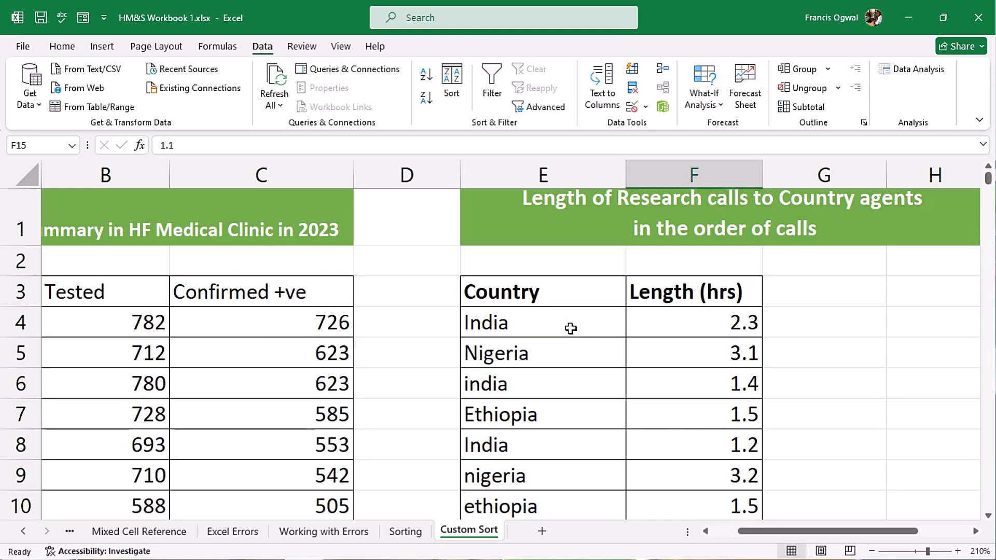
pyautogui.click(575, 325)
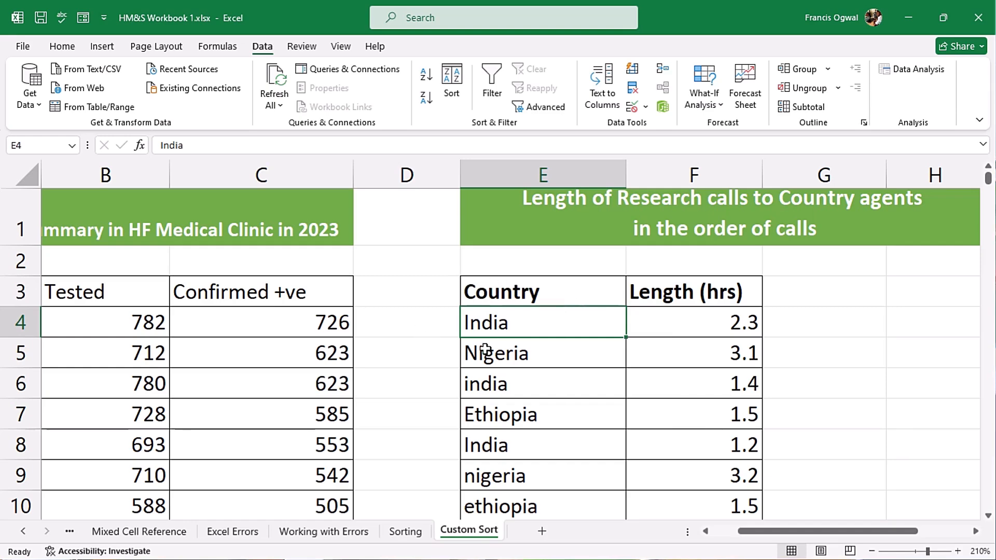
pyautogui.click(557, 383)
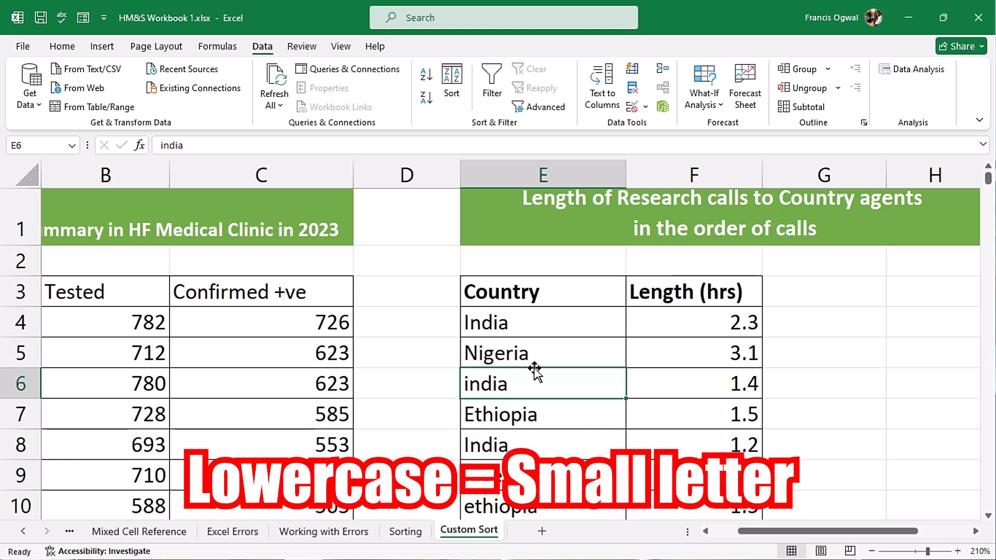
pyautogui.scroll(-1, 533, 361)
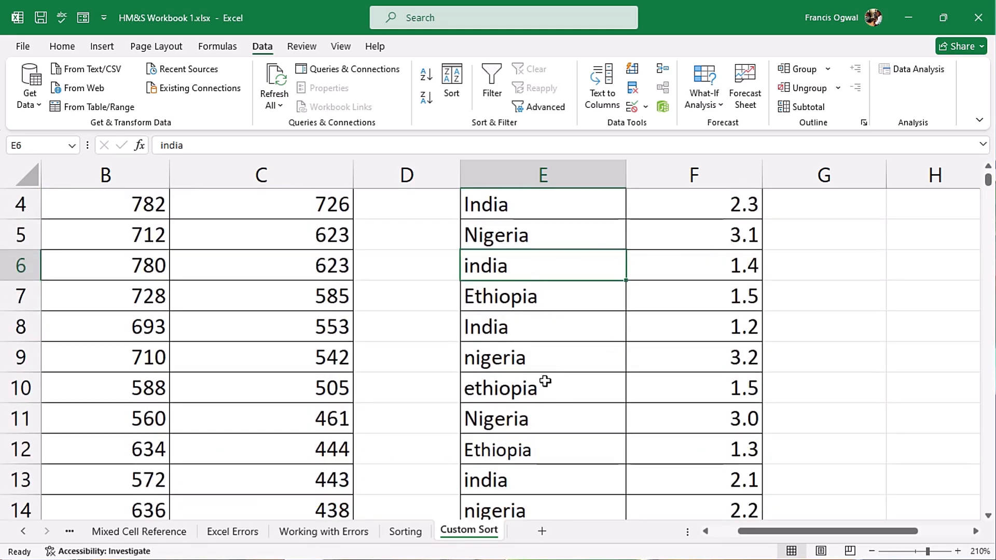
pyautogui.click(556, 417)
pyautogui.scroll(1, 557, 419)
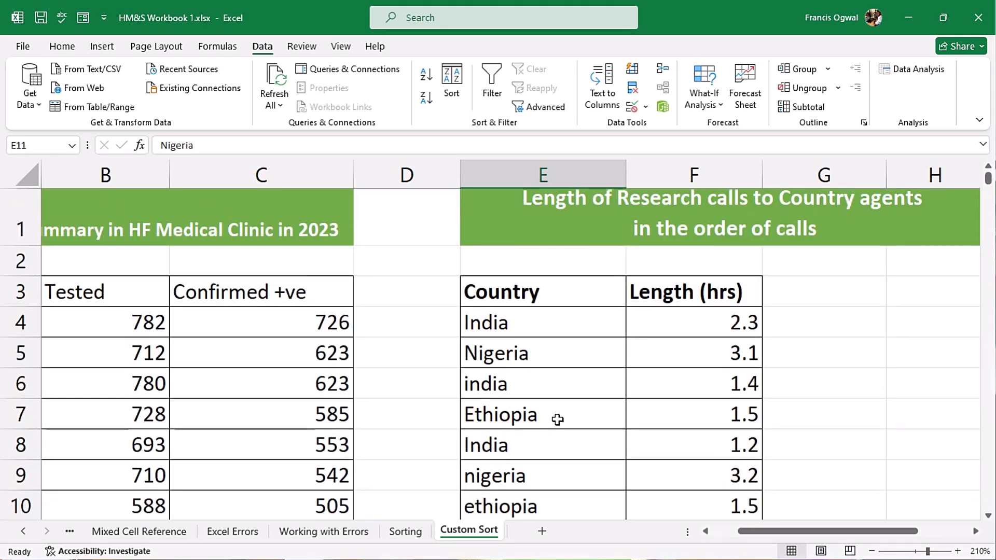
# - Sort the research calls table by Country on Cell Values, ordered A to Z
pyautogui.click(573, 352)
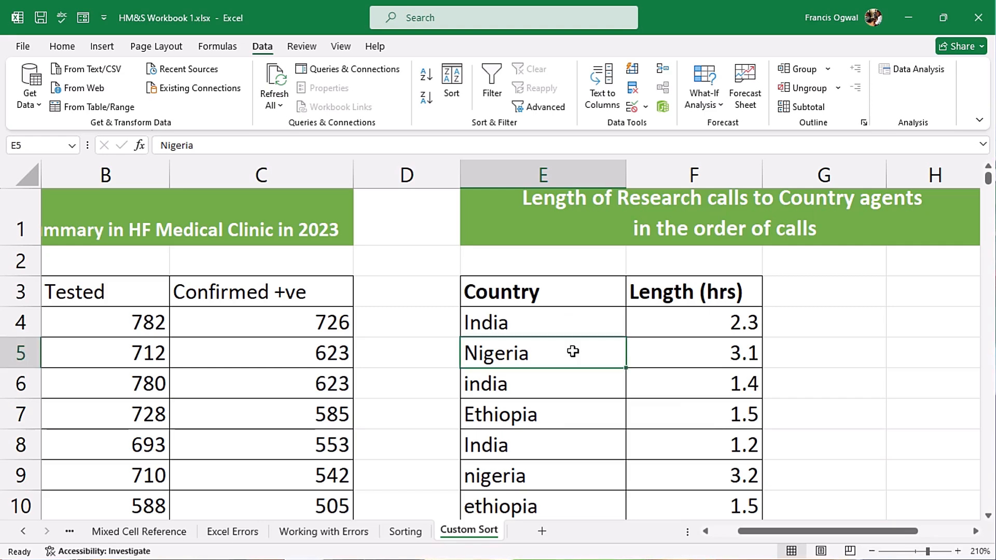
pyautogui.hotkey('alt', 'a')
pyautogui.press('s')
pyautogui.press('s')
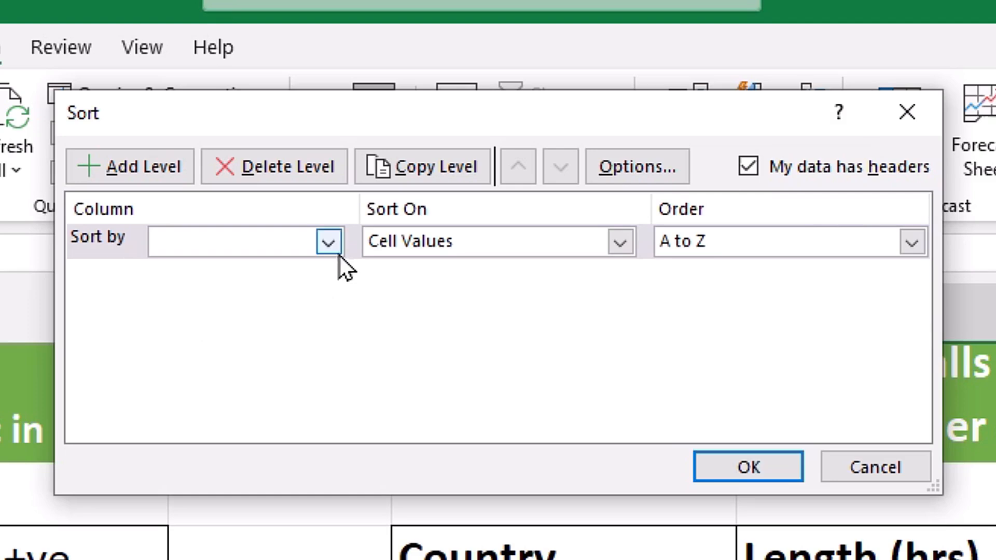
pyautogui.click(329, 243)
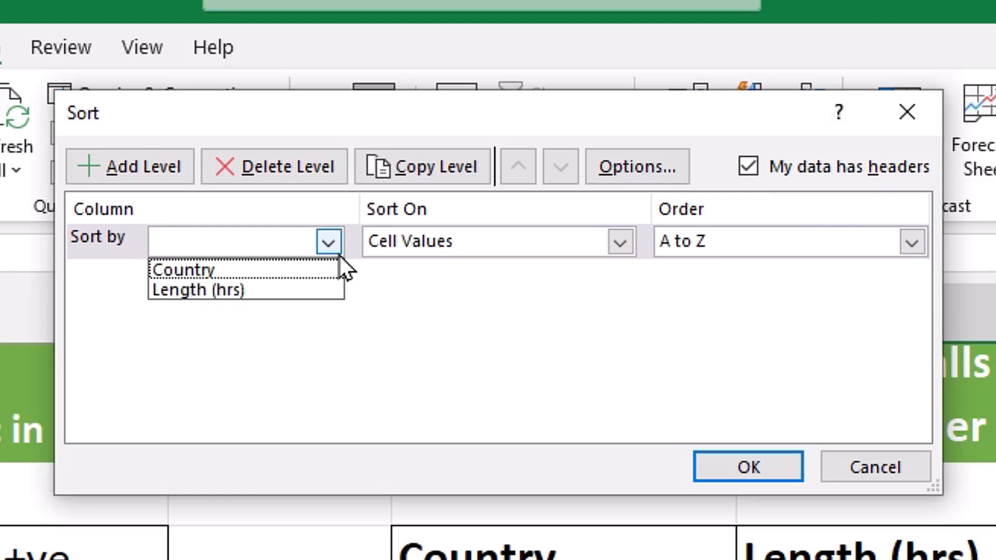
pyautogui.click(247, 267)
pyautogui.click(620, 242)
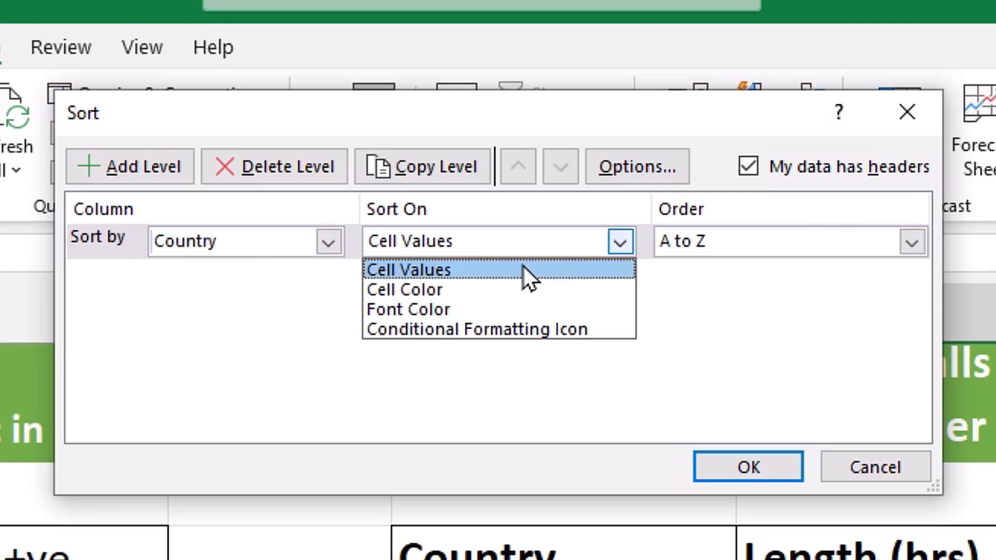
pyautogui.click(524, 267)
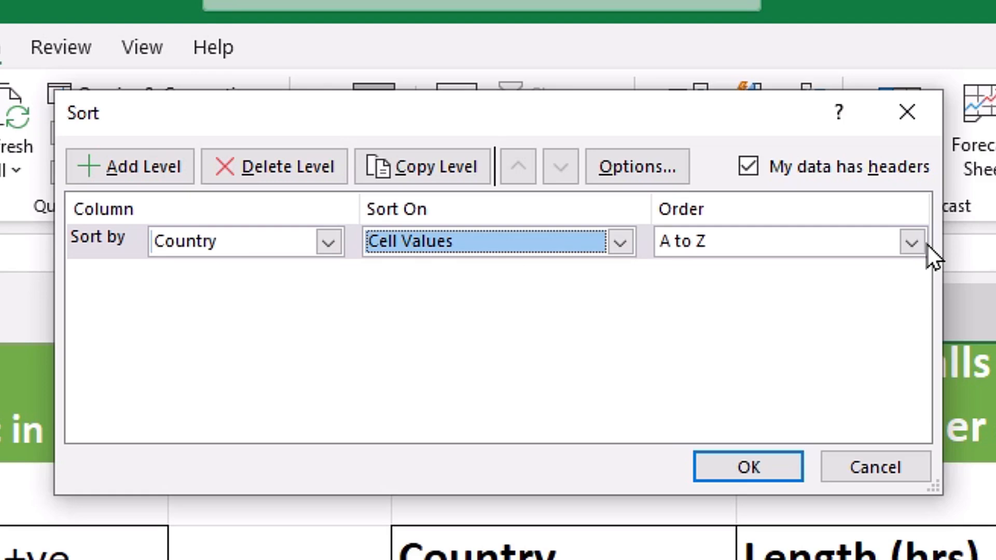
pyautogui.click(913, 242)
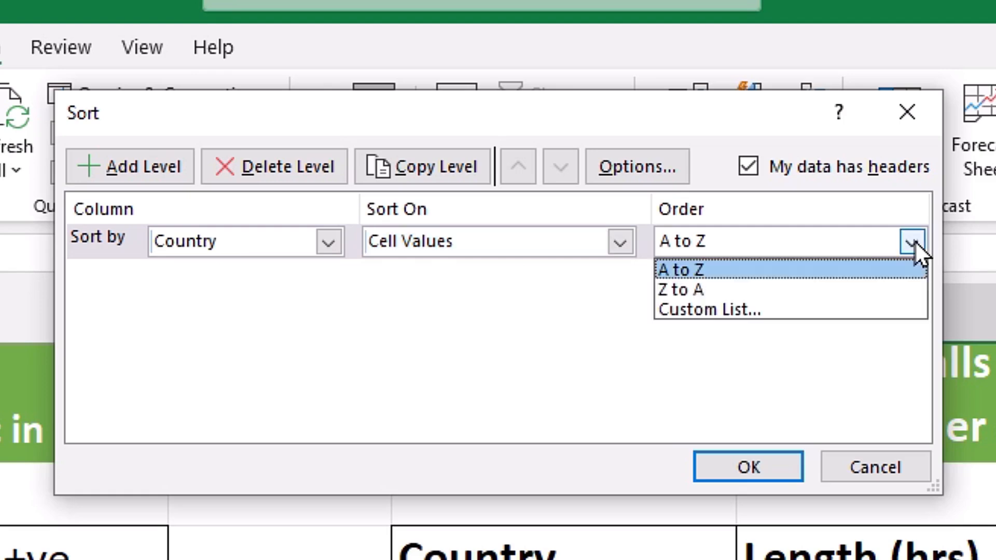
pyautogui.click(780, 275)
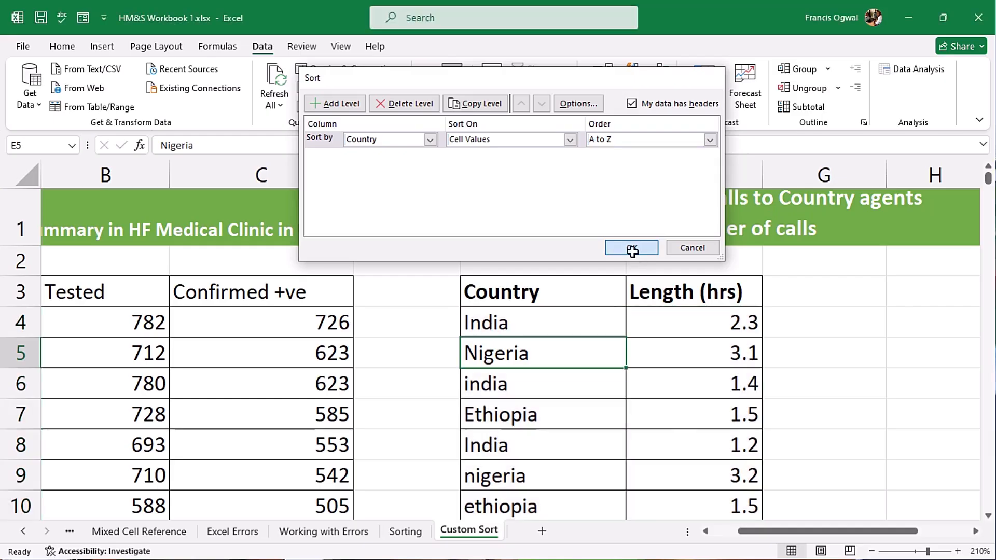
pyautogui.click(631, 248)
# - Check the sorted Ethiopia and India rows one by one, comparing the order of their uppercase and lowercase spellings
pyautogui.scroll(-1, 574, 341)
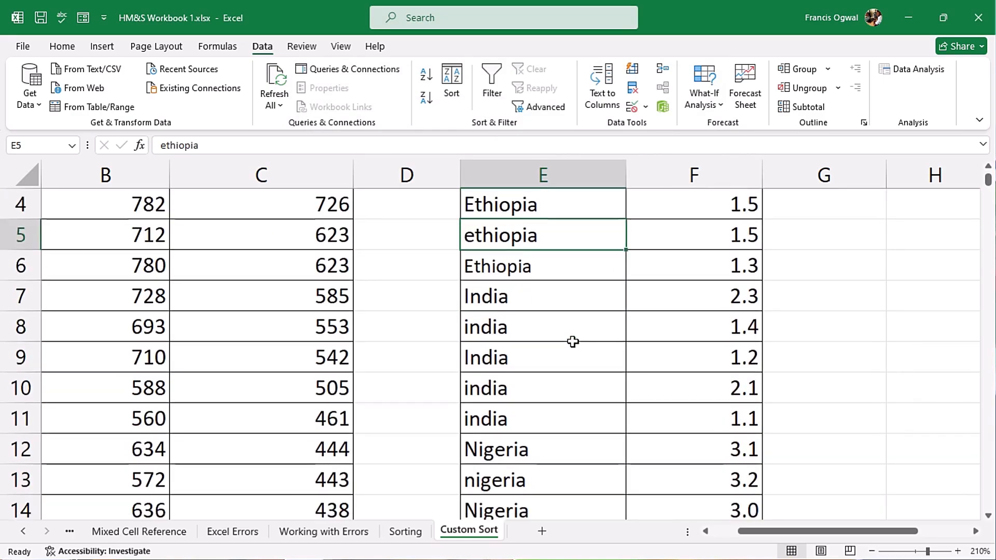
pyautogui.scroll(1, 574, 340)
pyautogui.click(558, 326)
pyautogui.hotkey('shift', 'Right')
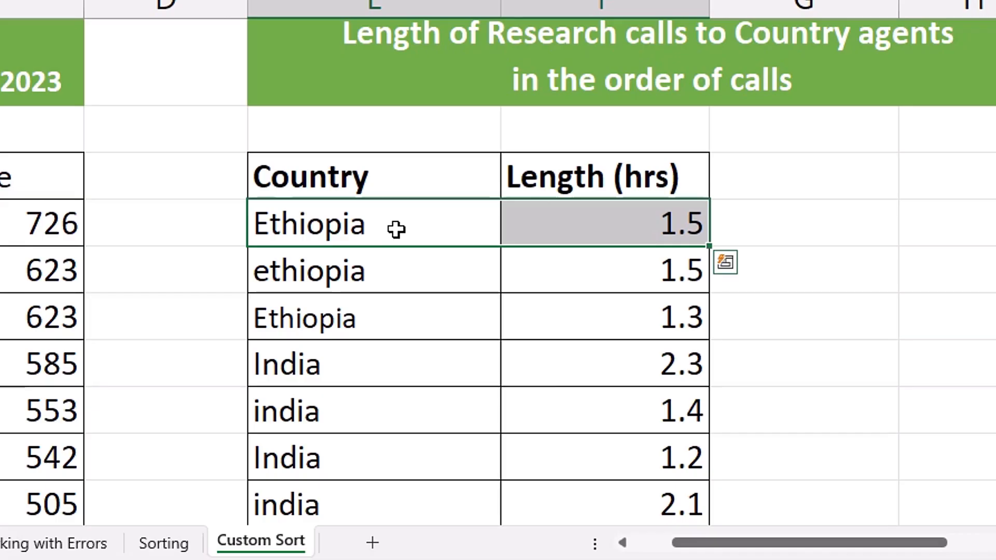
pyautogui.moveTo(395, 230); pyautogui.dragTo(560, 228)
pyautogui.click(406, 288)
pyautogui.hotkey('shift', 'Right')
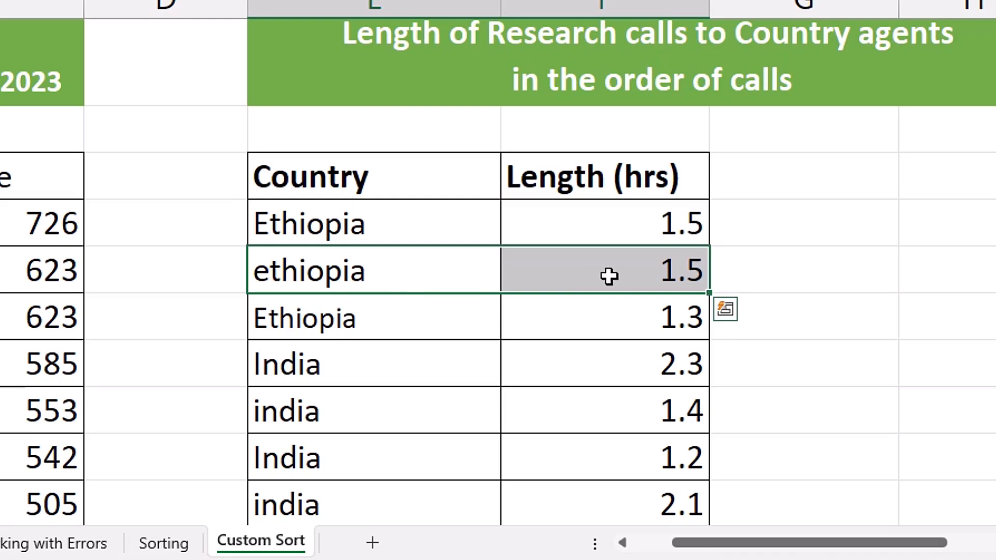
pyautogui.moveTo(452, 319); pyautogui.dragTo(605, 315)
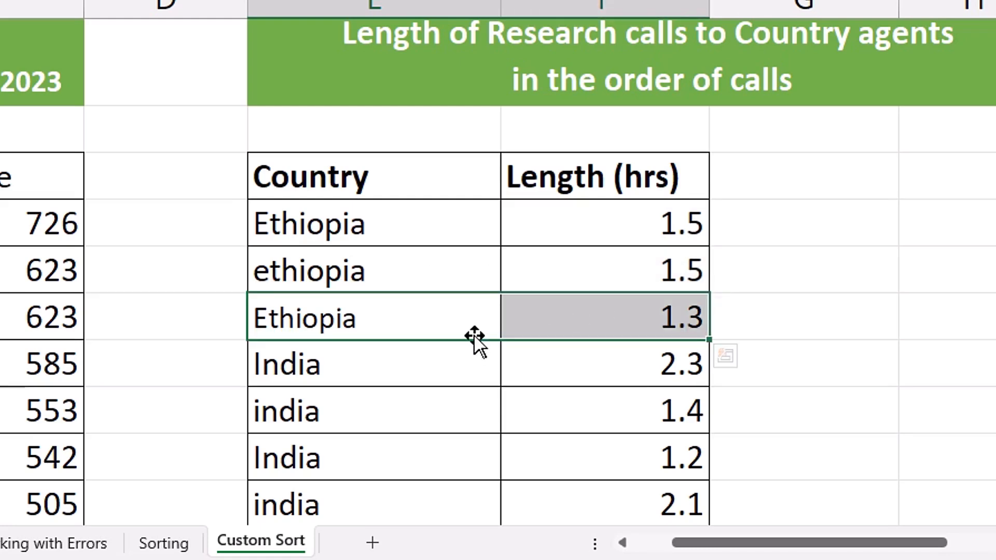
pyautogui.moveTo(389, 377); pyautogui.dragTo(588, 364)
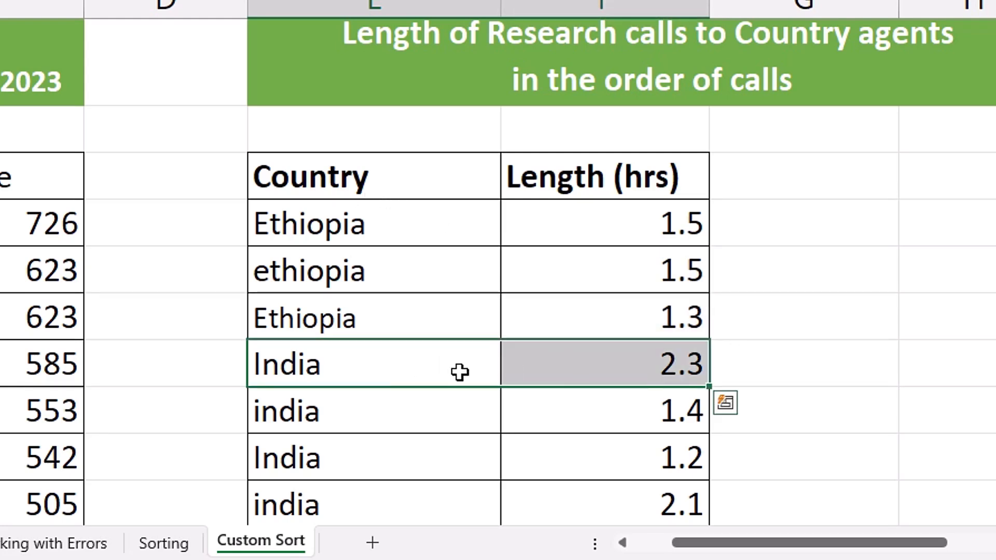
pyautogui.moveTo(402, 405); pyautogui.dragTo(596, 405)
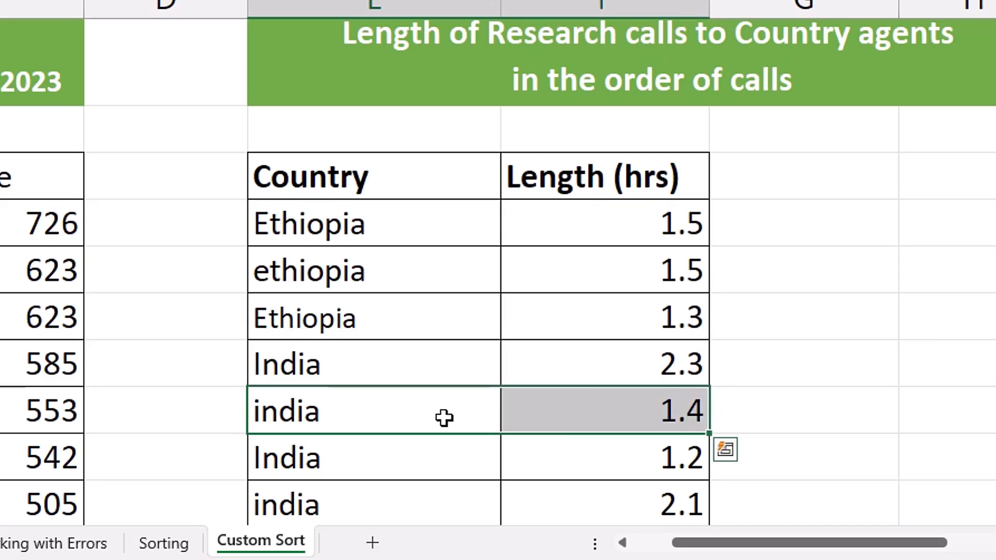
pyautogui.click(400, 474)
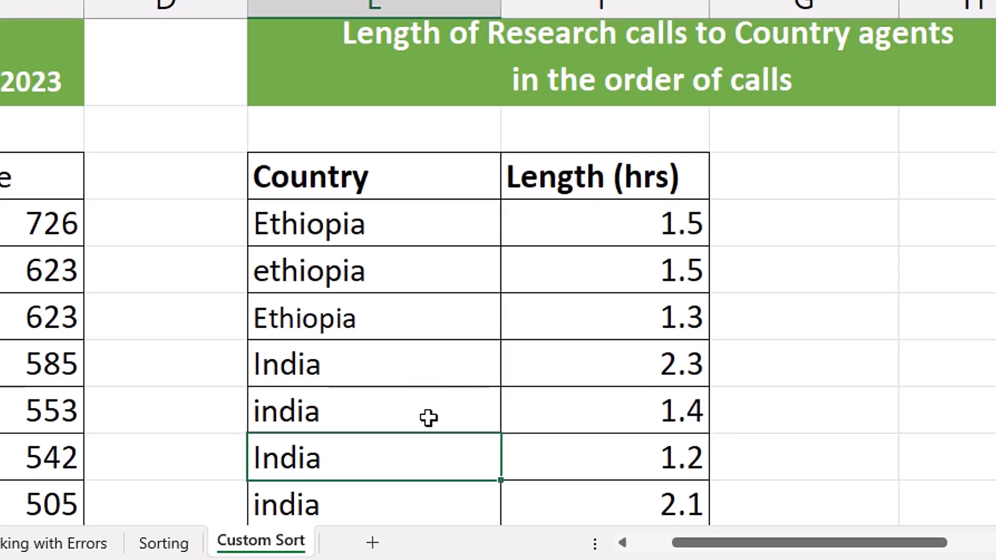
pyautogui.scroll(-2, 379, 346)
pyautogui.press('Down')
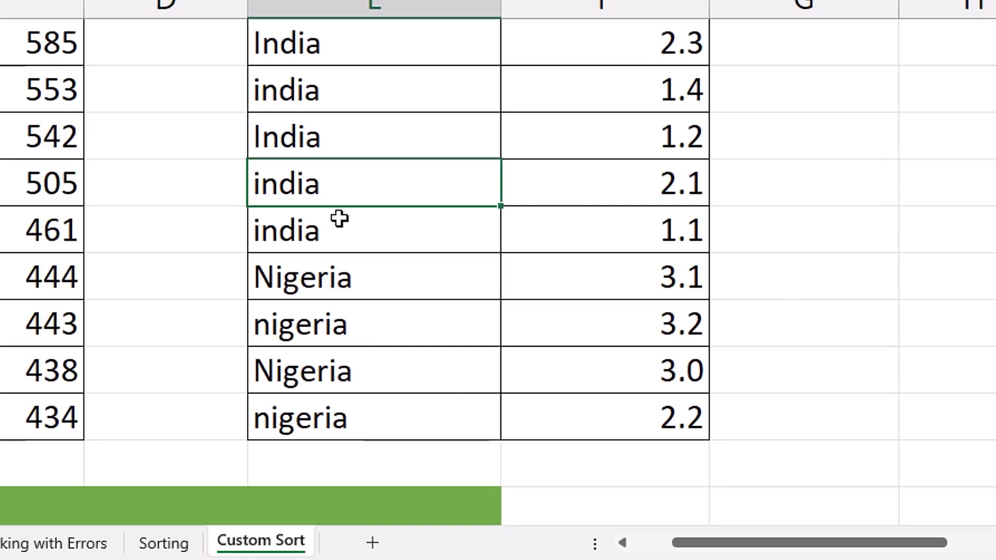
pyautogui.click(405, 242)
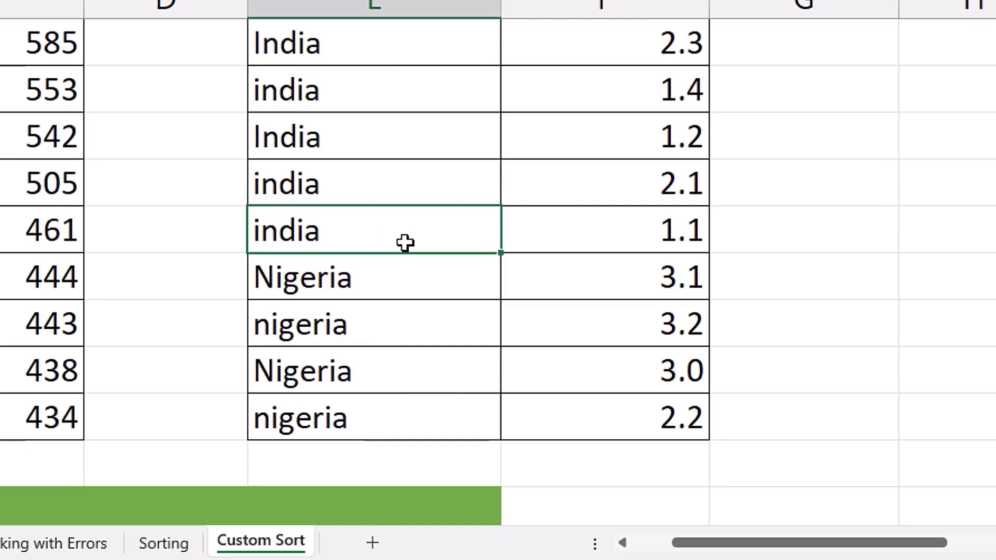
# - Undo the Country sort of the research calls table
pyautogui.hotkey('ctrl', 'z')
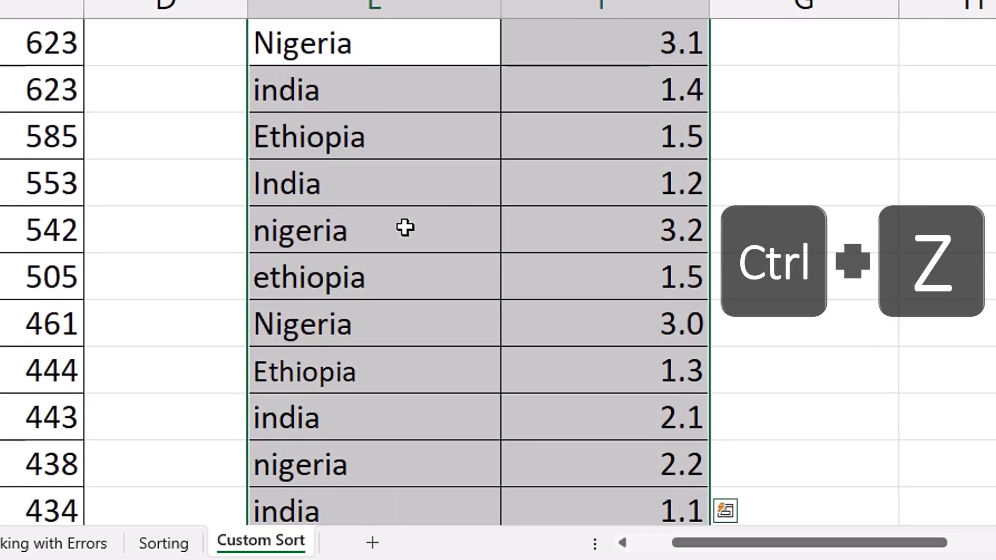
pyautogui.click(467, 203)
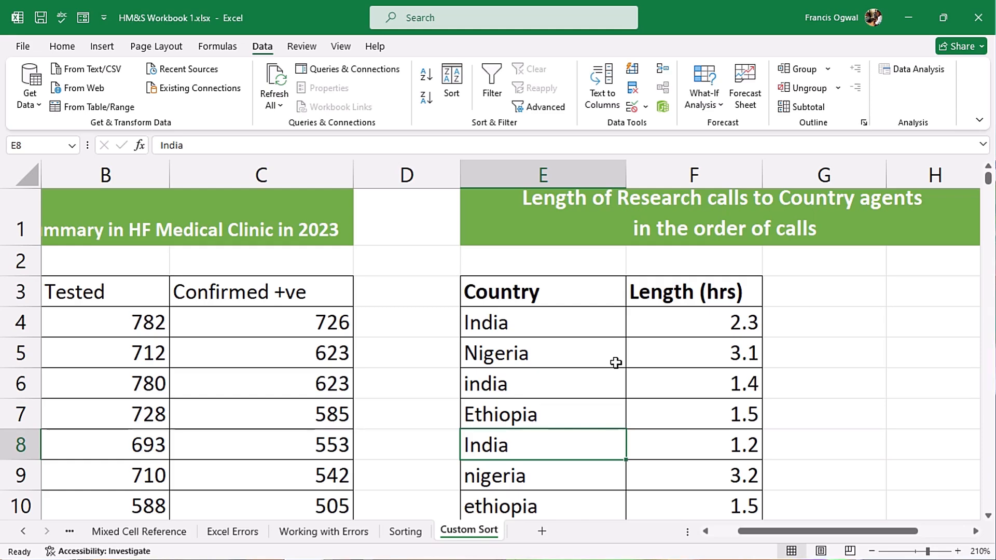
# - Set up a new custom sort of the research calls table by Country on Cell Values, A to Z
pyautogui.click(597, 352)
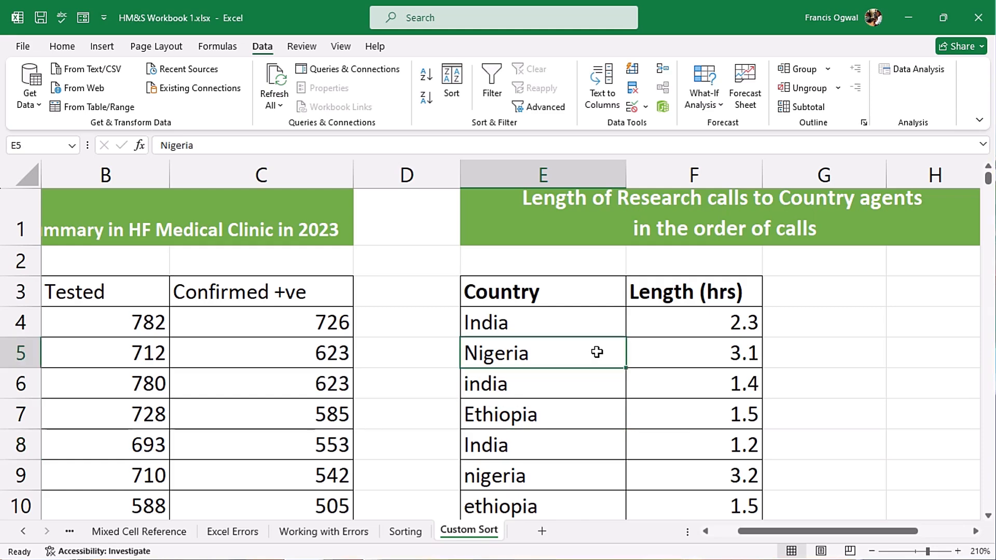
pyautogui.hotkey('alt', 'a')
pyautogui.press('s')
pyautogui.press('s')
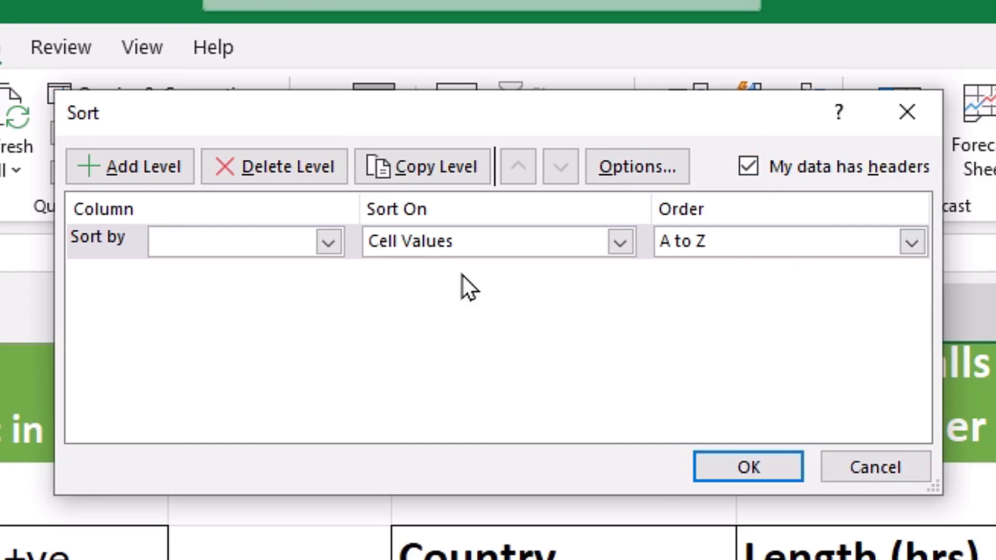
pyautogui.click(305, 254)
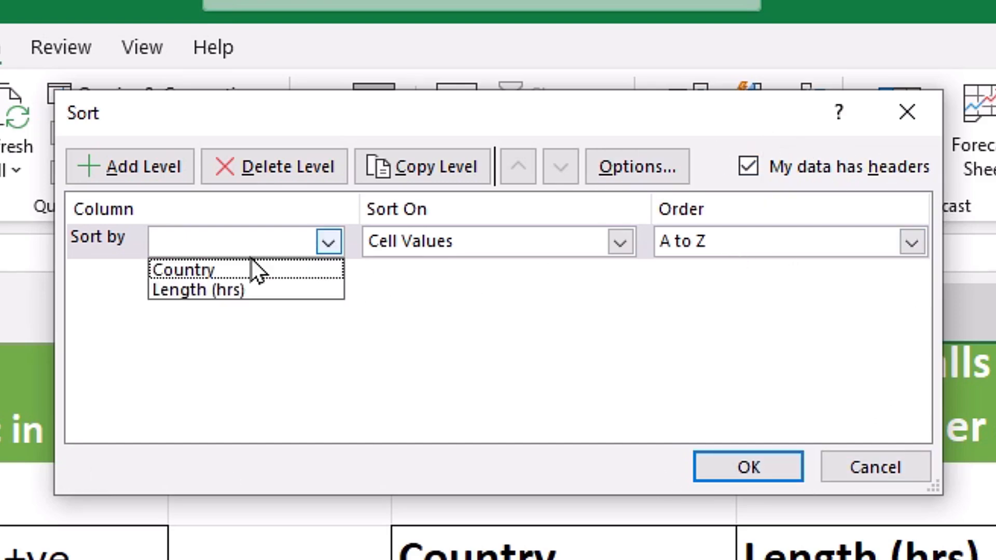
pyautogui.click(247, 270)
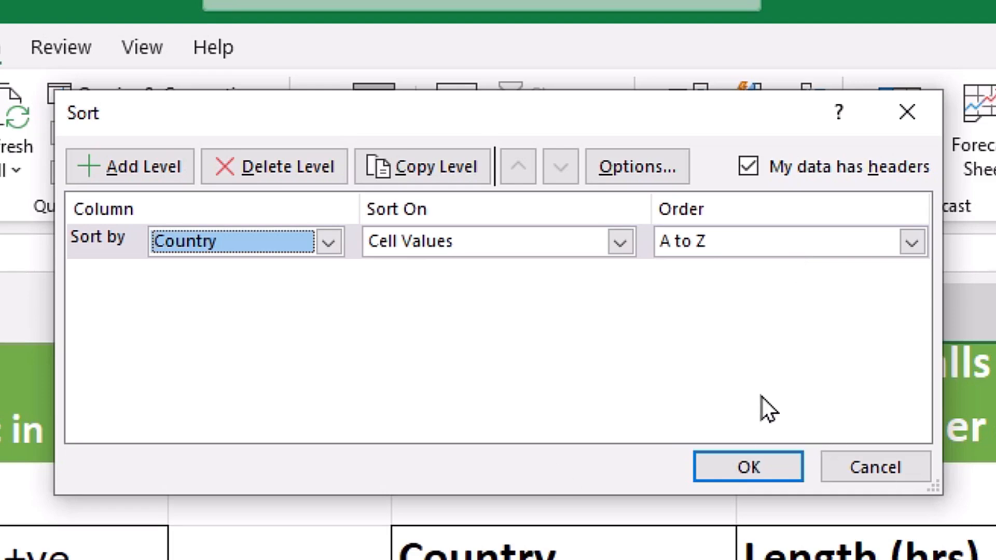
# - Turn on the Case sensitive sort option and apply the Country sort to the research calls table
pyautogui.click(673, 158)
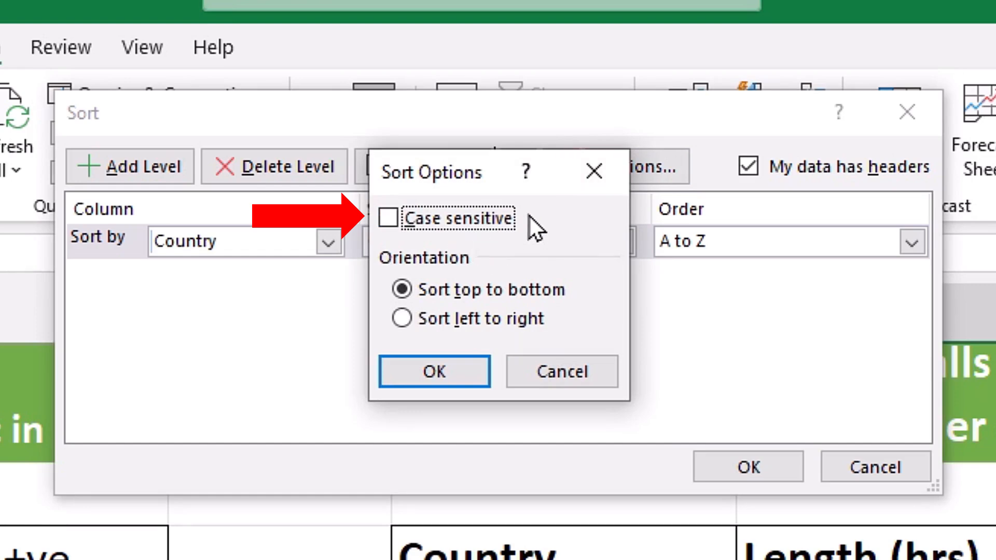
pyautogui.click(458, 239)
pyautogui.click(450, 363)
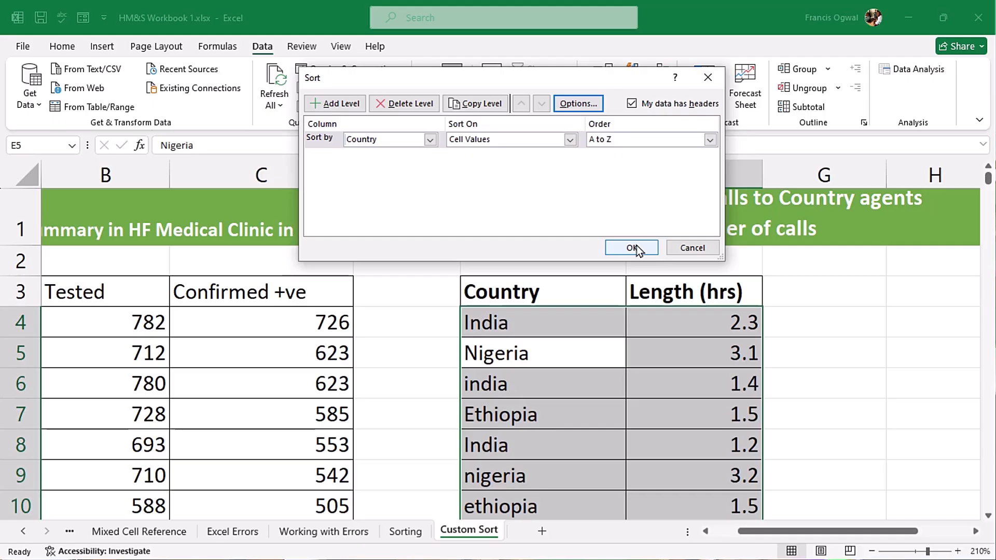
pyautogui.click(631, 248)
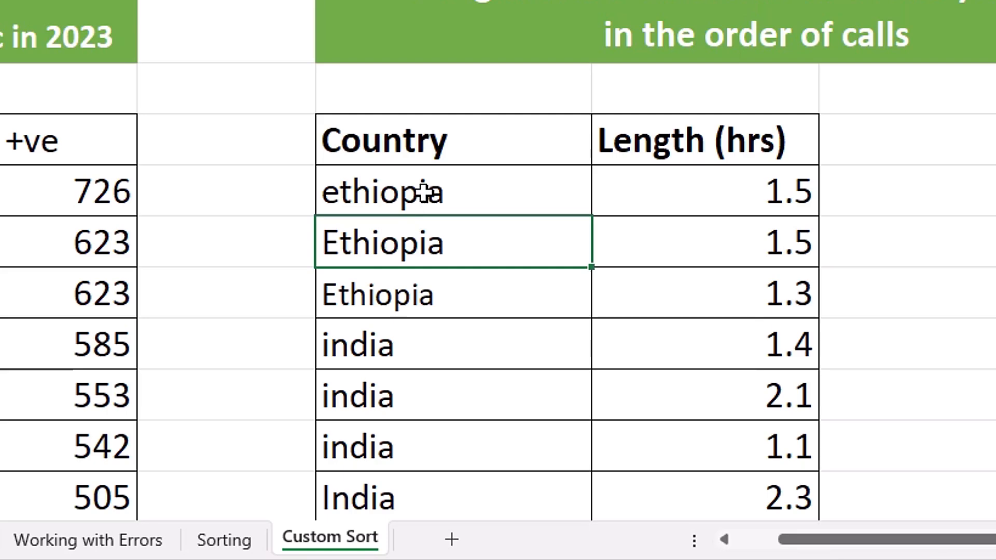
# - Check the case-sensitive sort order of the lowercase and capitalised Ethiopia, India and Nigeria rows in the research calls table
pyautogui.click(526, 323)
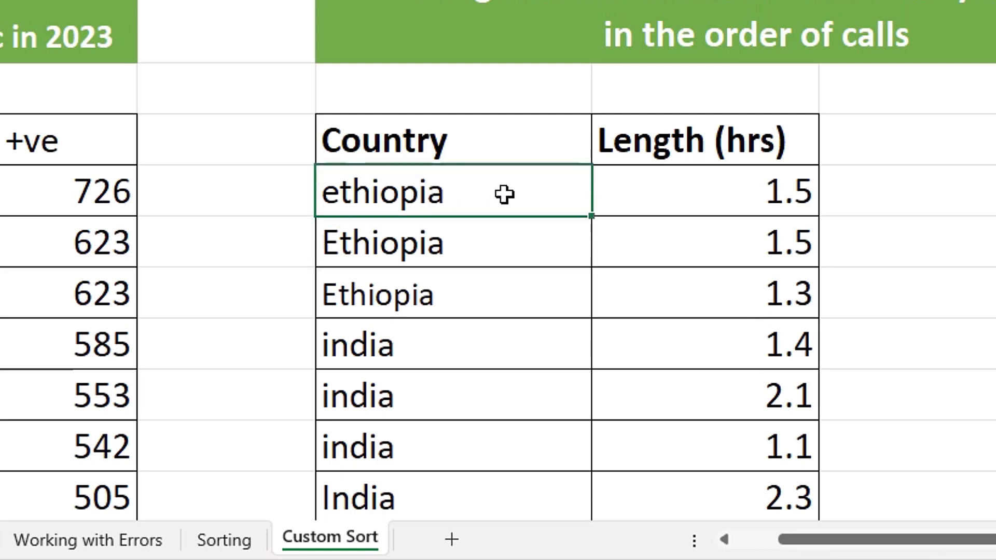
pyautogui.moveTo(505, 195); pyautogui.dragTo(657, 191)
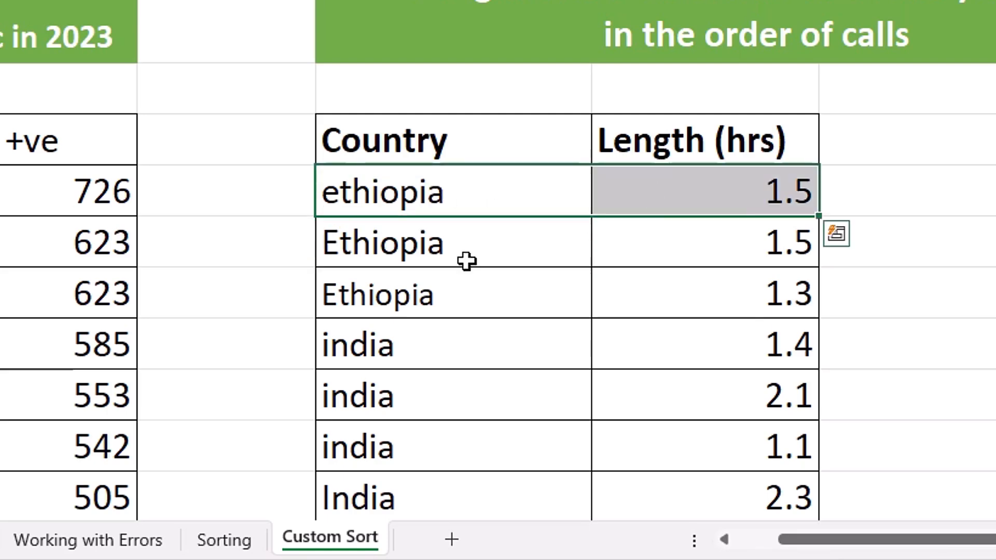
pyautogui.moveTo(443, 252); pyautogui.dragTo(678, 299)
pyautogui.scroll(-2, 538, 301)
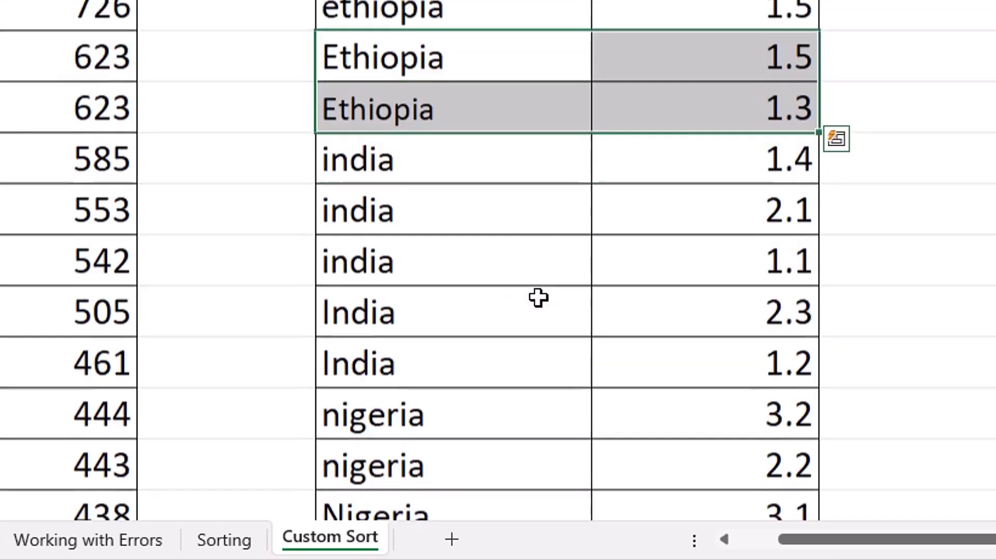
pyautogui.moveTo(418, 140); pyautogui.dragTo(693, 271)
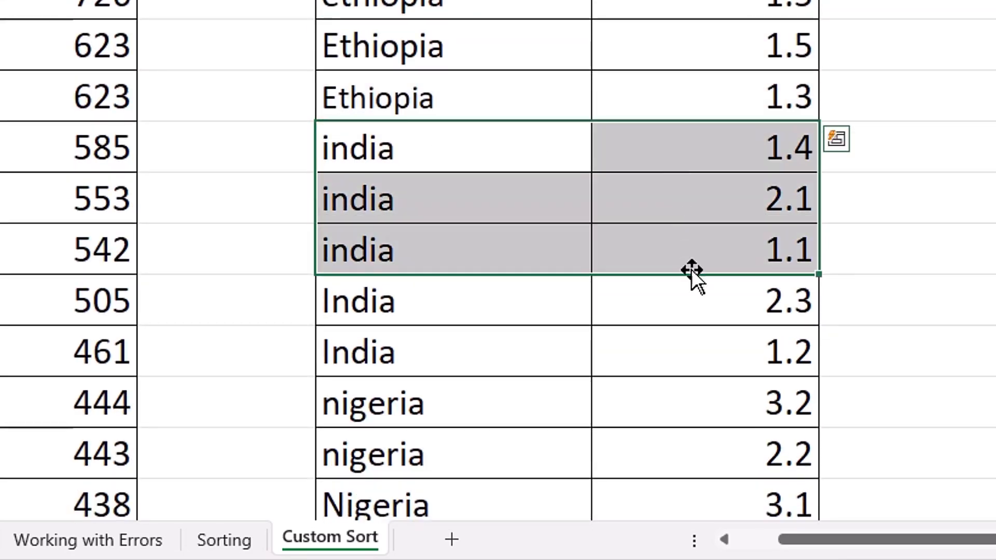
pyautogui.moveTo(415, 307); pyautogui.dragTo(644, 351)
pyautogui.scroll(-1, 538, 276)
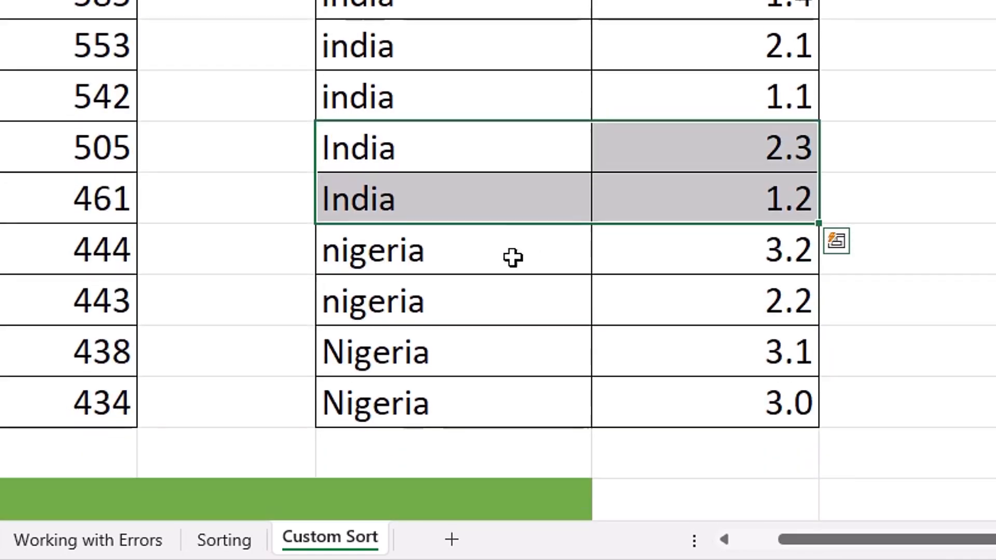
pyautogui.click(481, 254)
pyautogui.moveTo(482, 254); pyautogui.dragTo(657, 311)
pyautogui.click(484, 356)
pyautogui.moveTo(484, 356); pyautogui.dragTo(643, 392)
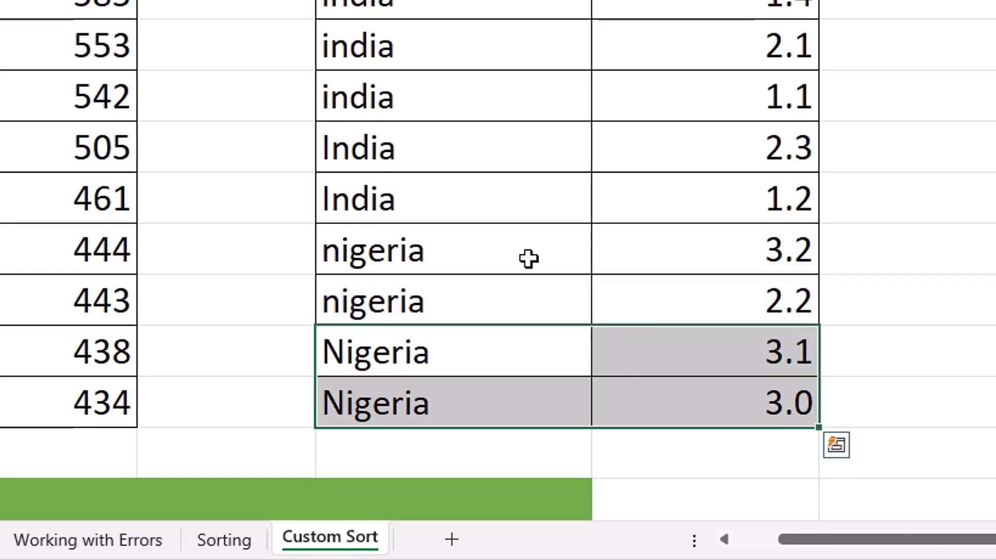
pyautogui.scroll(2, 515, 238)
pyautogui.click(475, 243)
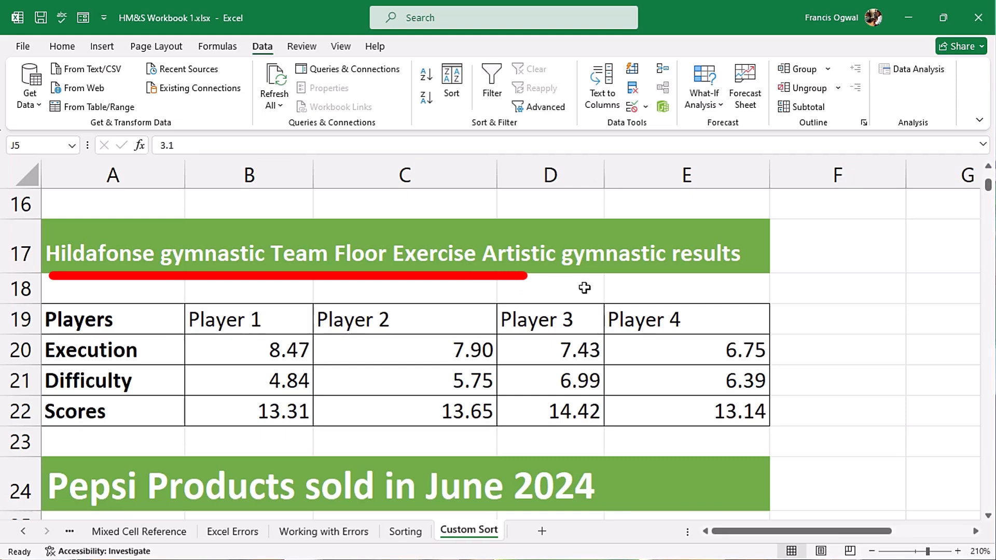
# - Examine the gymnastic results table and how Player 1's score is calculated from the Execution and Difficulty values
pyautogui.moveTo(78, 319)
pyautogui.mouseDown()
pyautogui.moveTo(636, 404)
pyautogui.moveTo(702, 422)
pyautogui.moveTo(703, 441)
pyautogui.mouseUp()
pyautogui.click(855, 429)
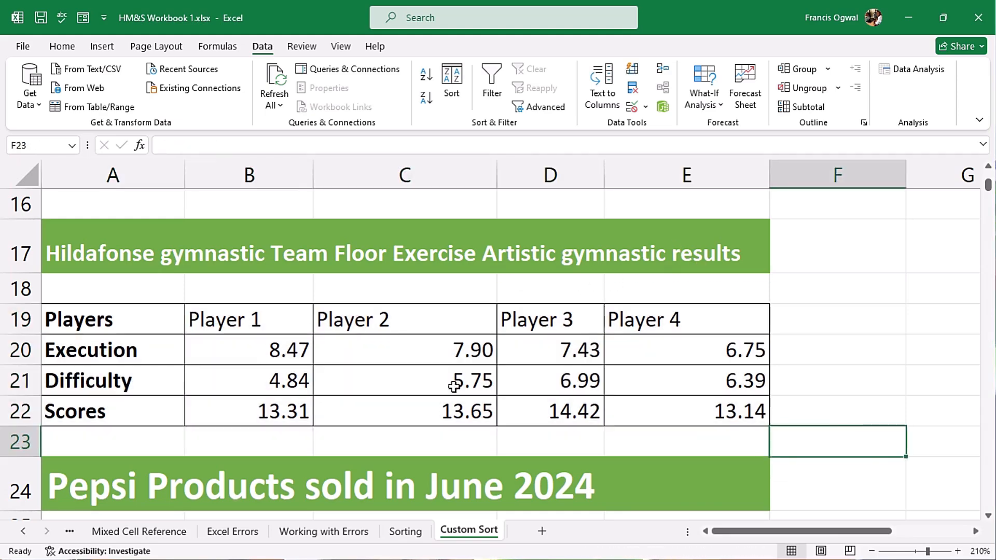
pyautogui.click(202, 391)
pyautogui.click(276, 413)
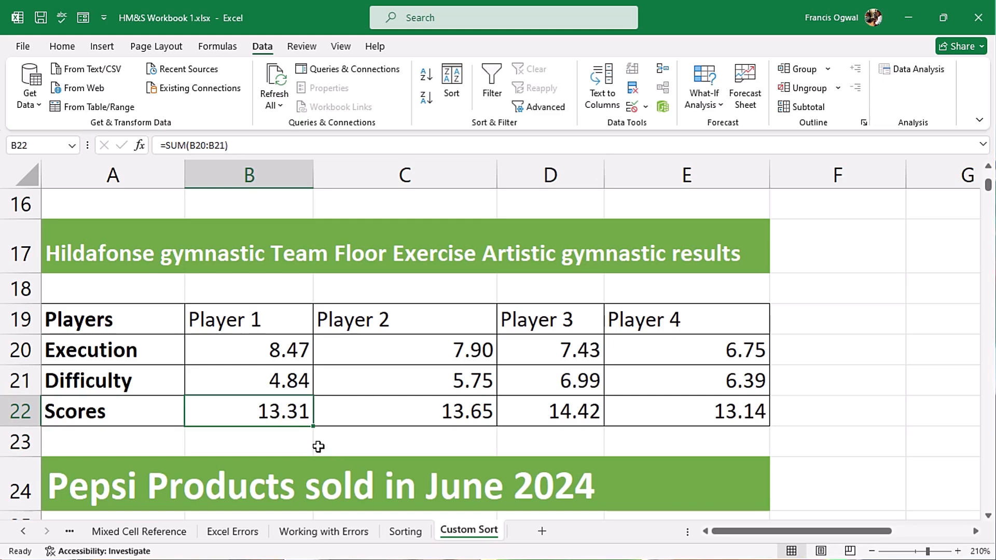
pyautogui.click(248, 351)
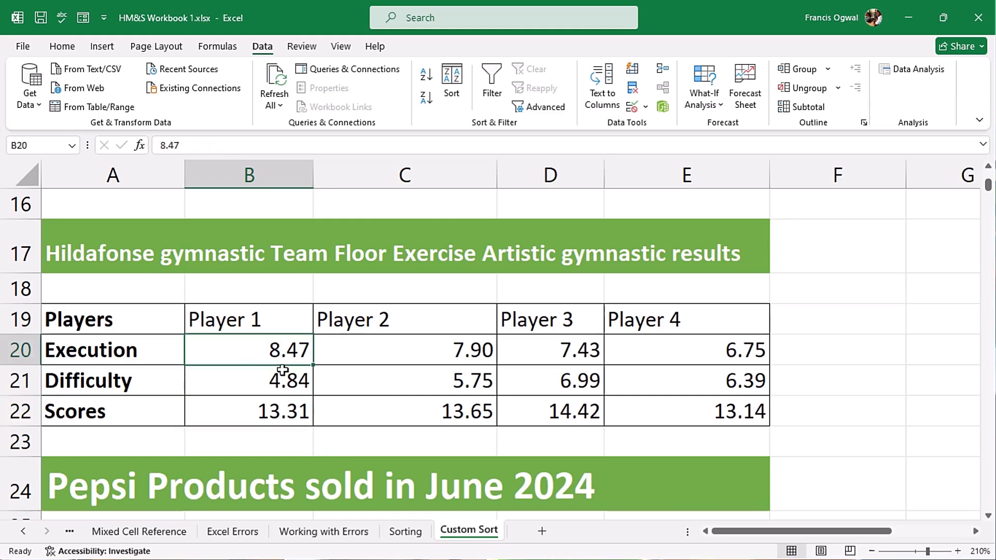
pyautogui.click(262, 386)
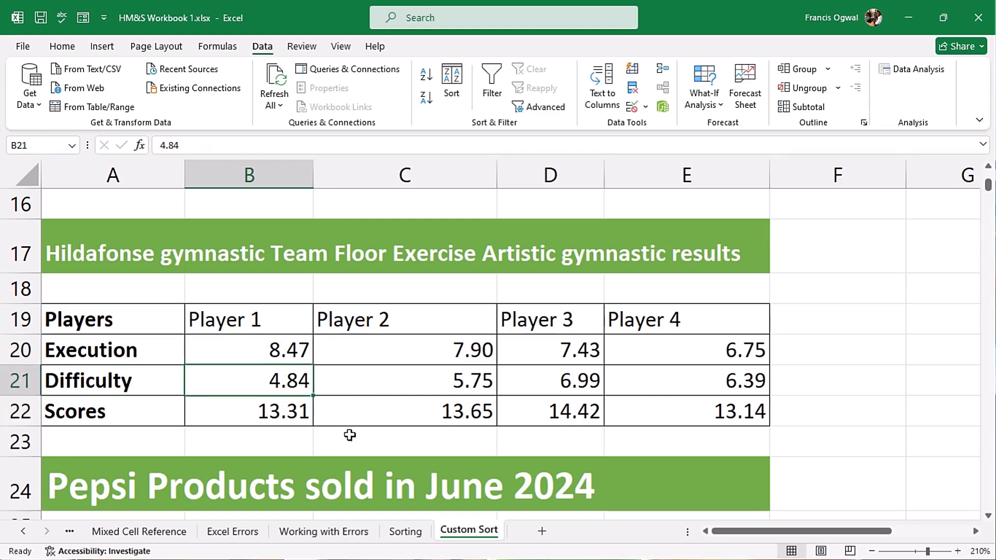
pyautogui.click(288, 415)
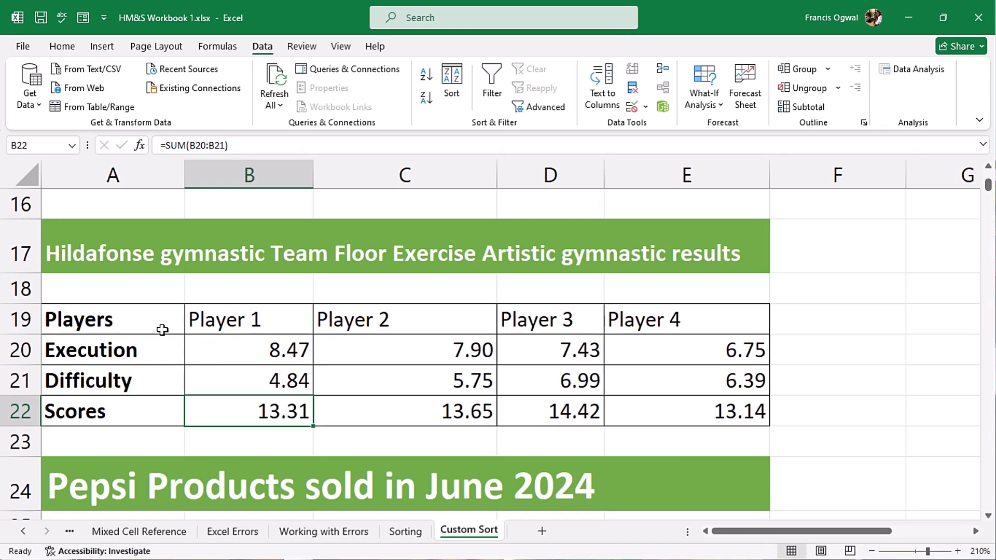
# - Review the gymnastic table's row headings in column A and the values running across its Players, Execution and Scores rows
pyautogui.moveTo(159, 326); pyautogui.dragTo(150, 411)
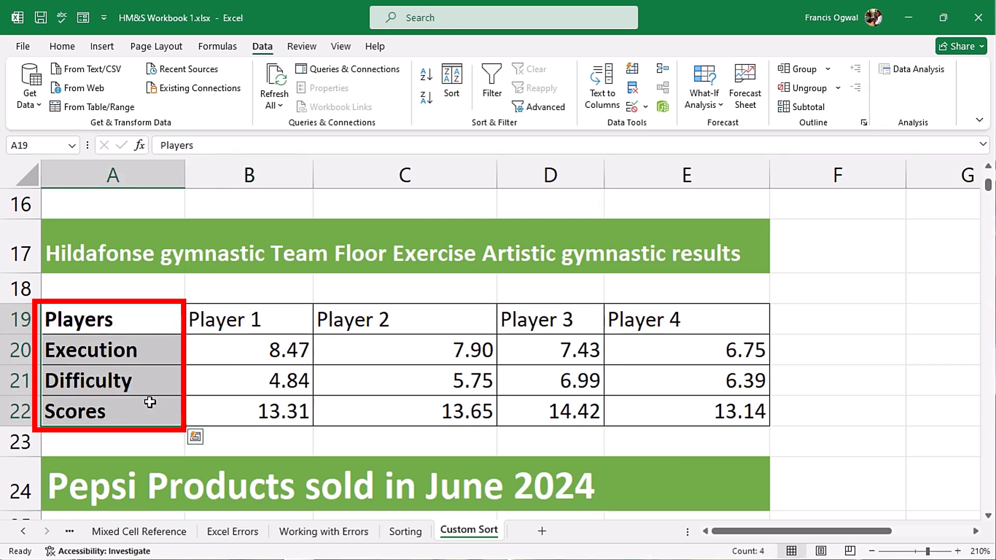
pyautogui.click(132, 309)
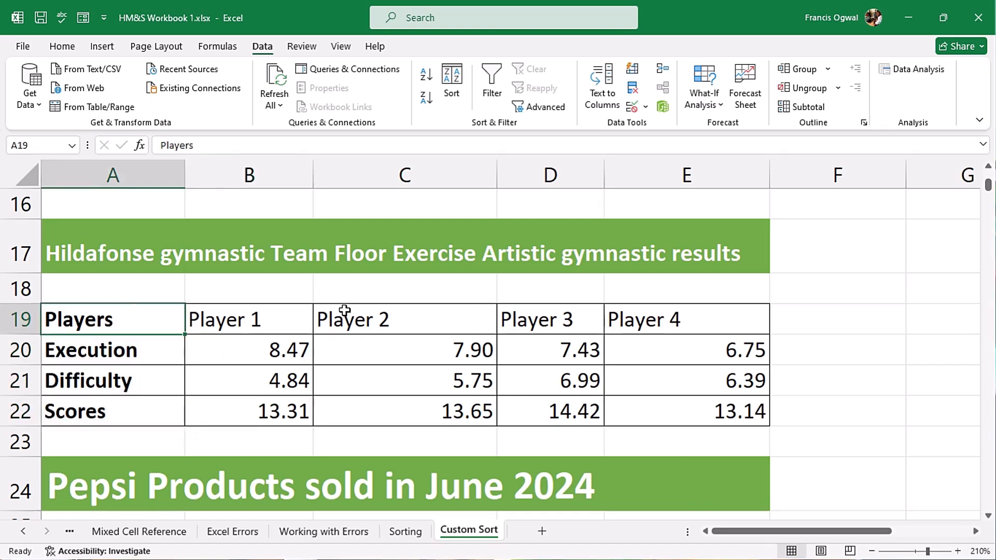
pyautogui.click(114, 355)
pyautogui.moveTo(145, 351); pyautogui.dragTo(659, 356)
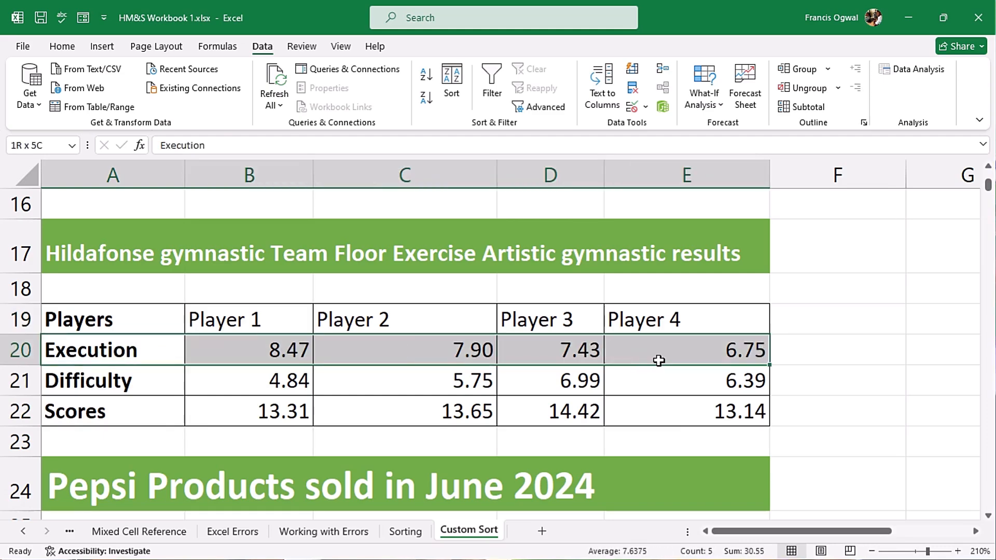
pyautogui.click(132, 410)
pyautogui.moveTo(205, 414); pyautogui.dragTo(711, 413)
pyautogui.hotkey('ctrl', 'Up')
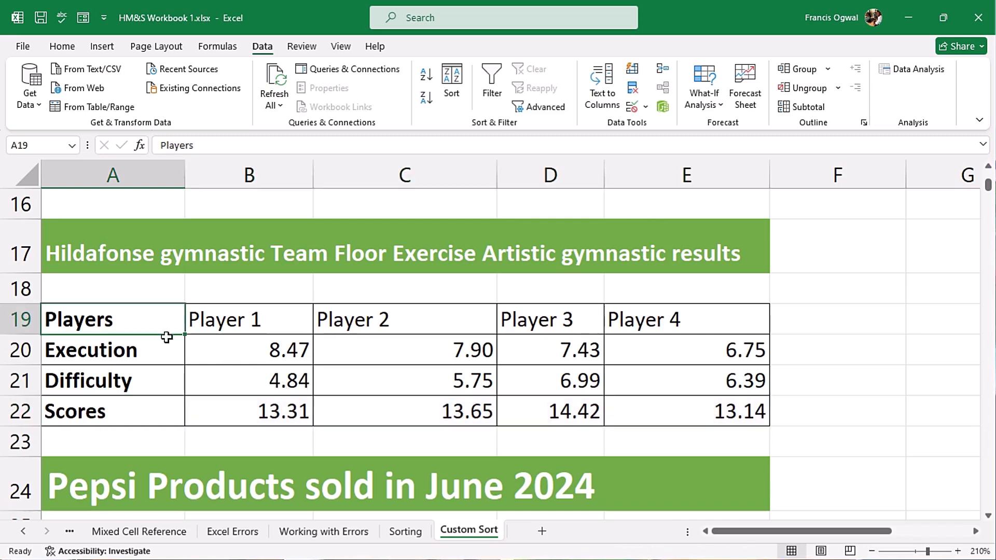
pyautogui.moveTo(142, 320); pyautogui.dragTo(687, 320)
# - Start a custom sort of the gymnastic results table with the My data has headers option turned off
pyautogui.click(230, 383)
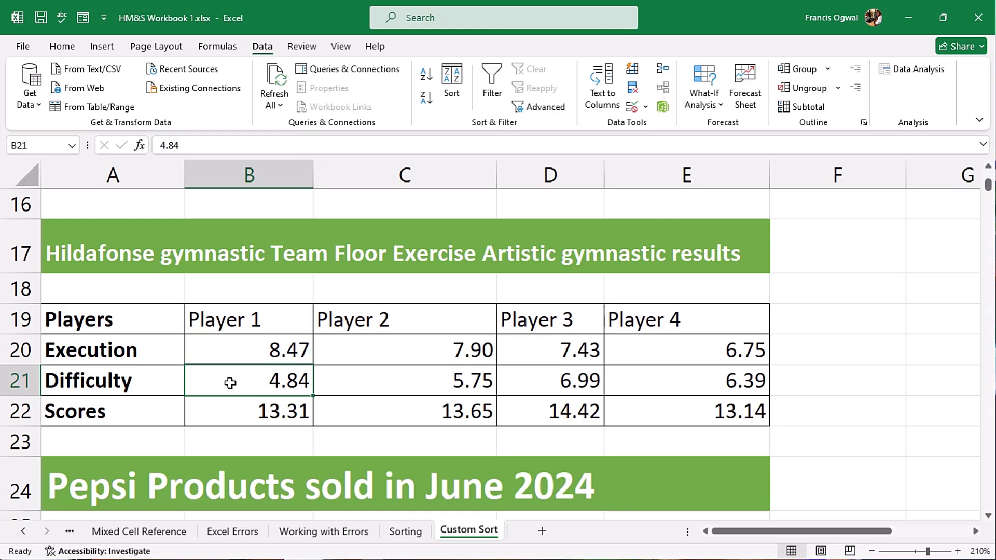
pyautogui.click(226, 349)
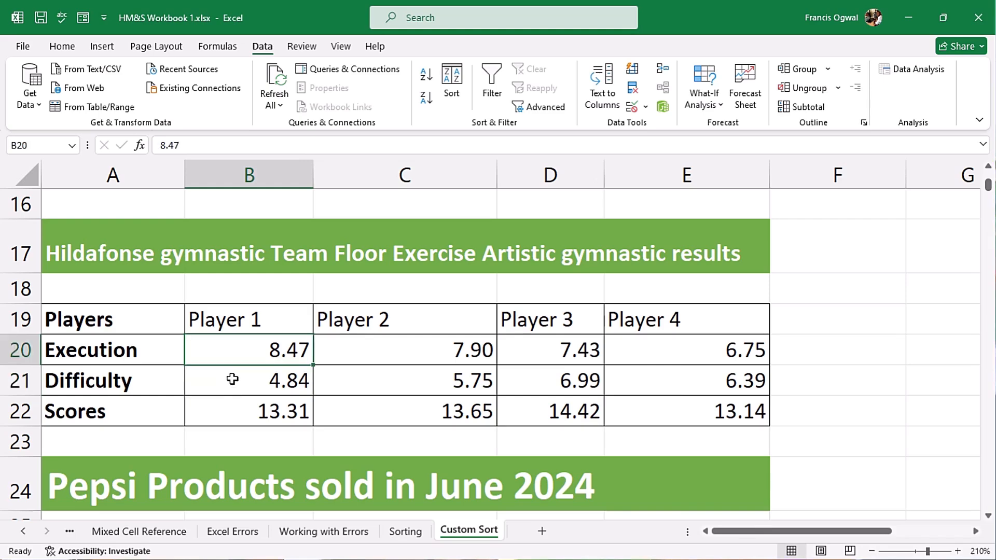
pyautogui.click(232, 380)
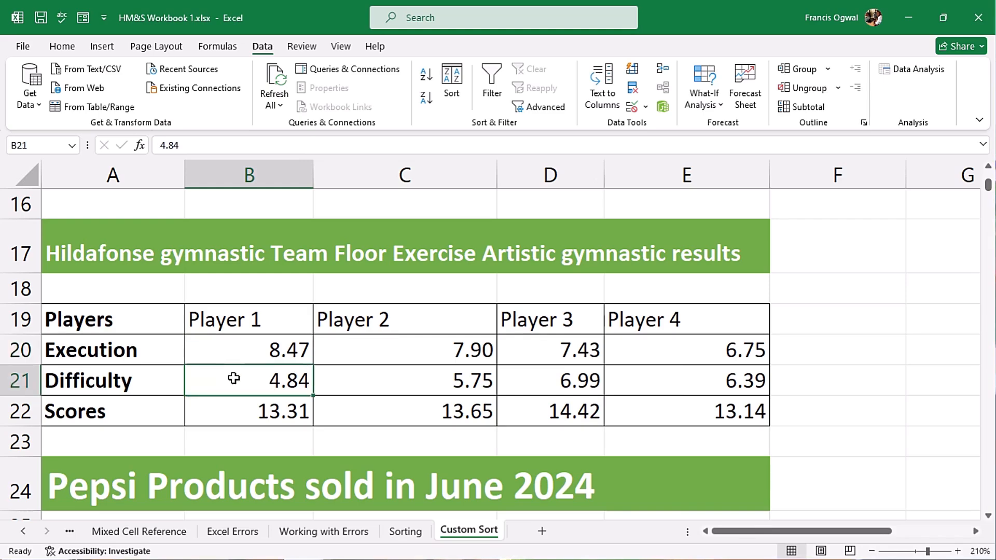
pyautogui.hotkey('alt', 'a')
pyautogui.press('s')
pyautogui.press('s')
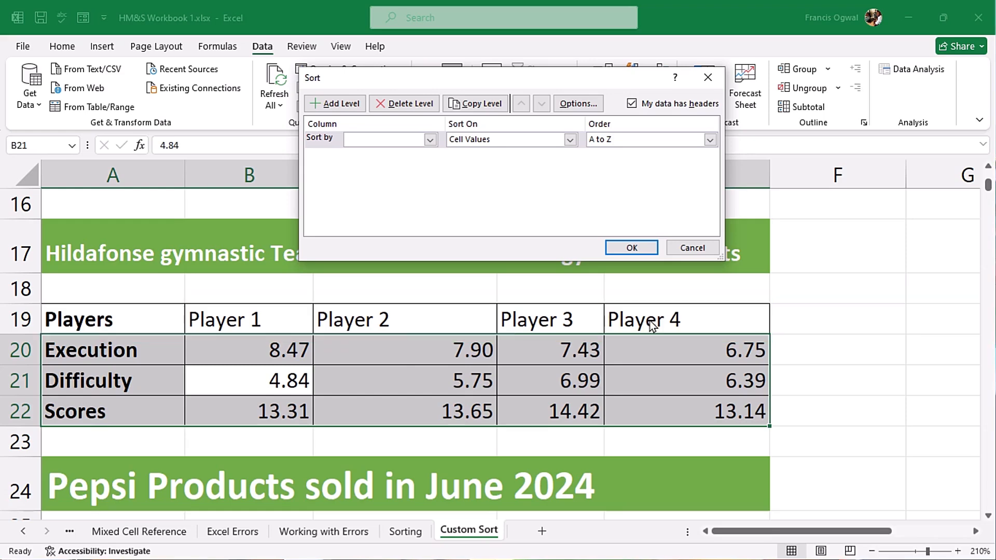
pyautogui.click(637, 107)
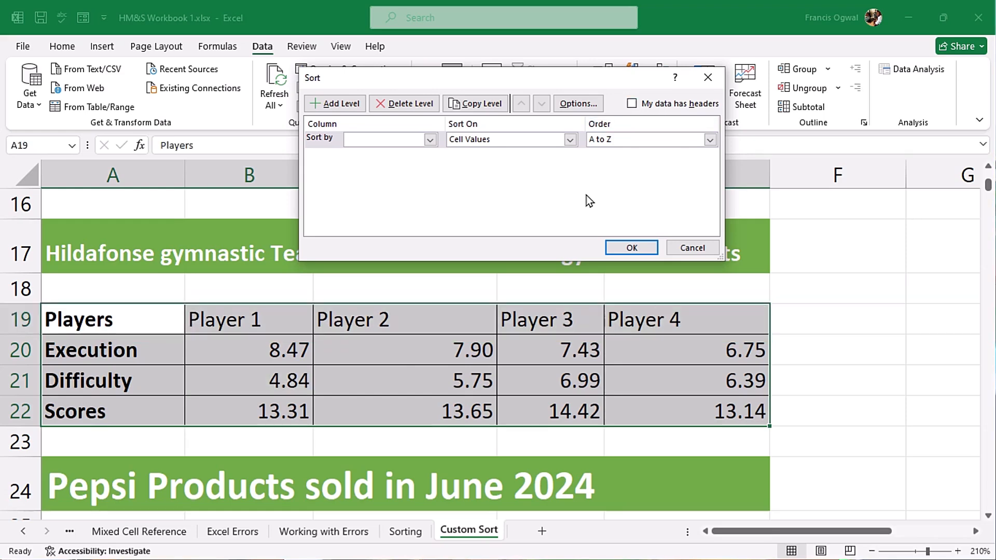
pyautogui.hotkey('shift', 'Tab')
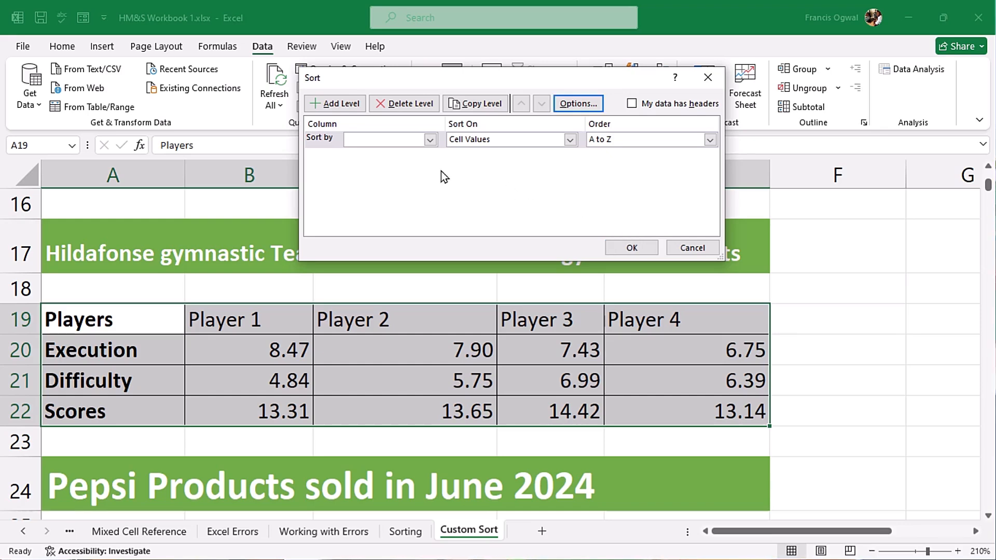
# - Check the available sort columns and change the sort orientation to Sort left to right
pyautogui.click(429, 140)
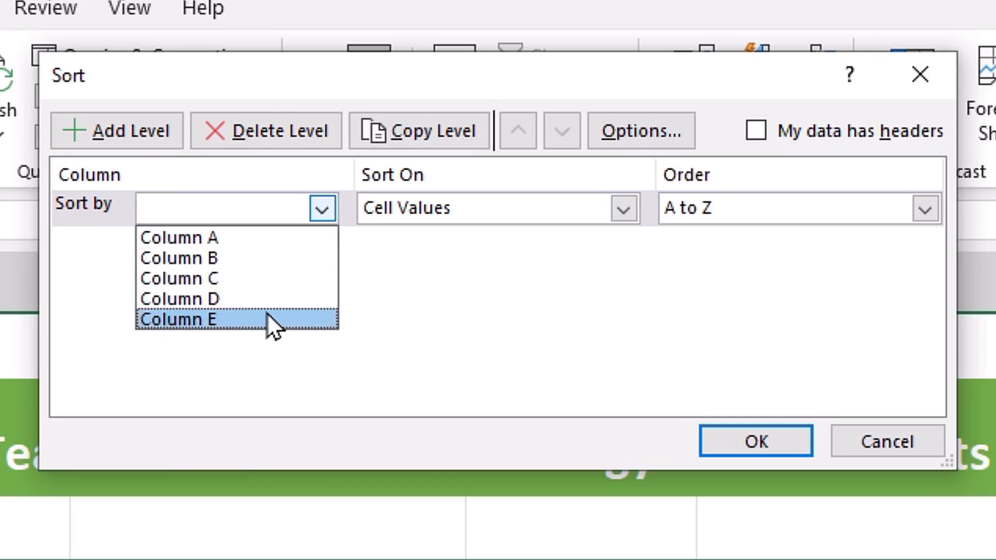
pyautogui.click(519, 345)
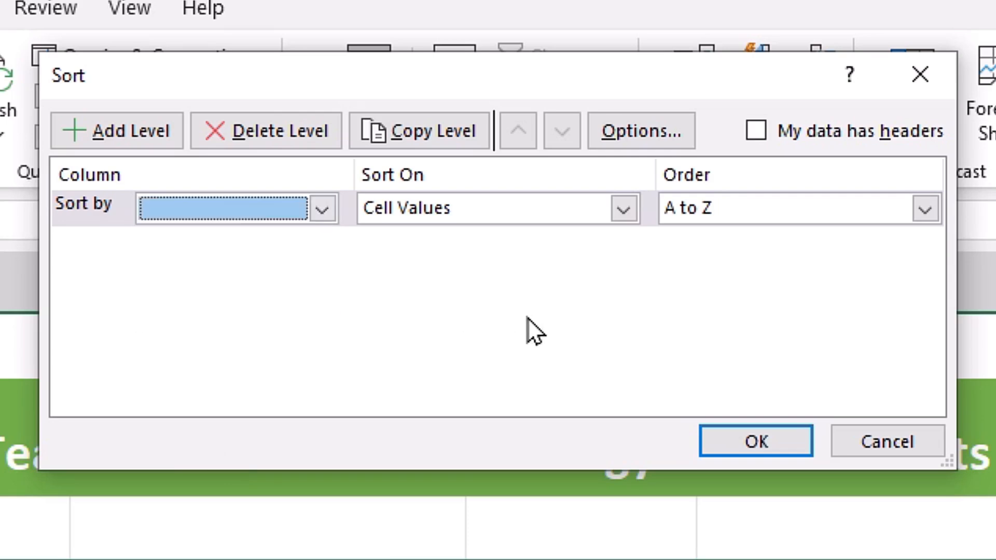
pyautogui.click(670, 136)
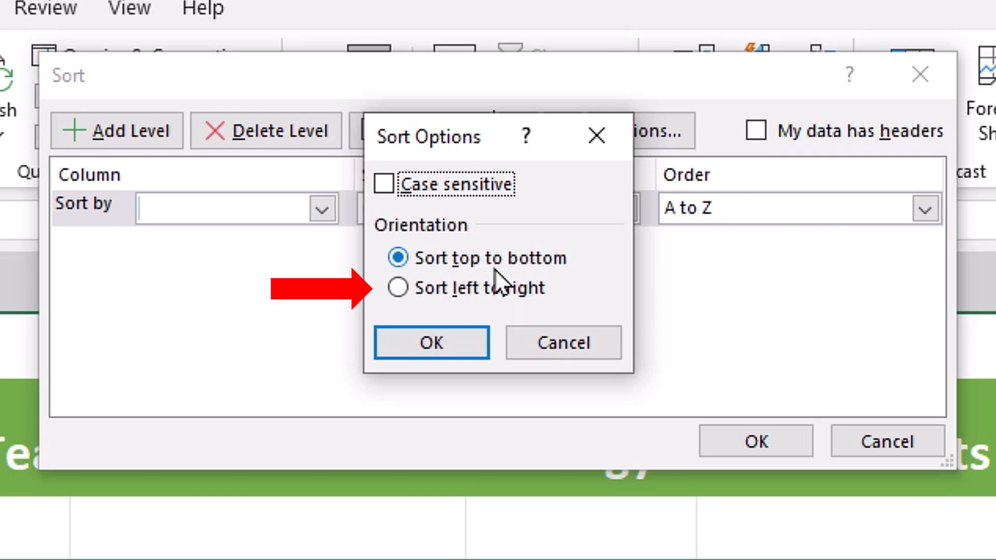
pyautogui.click(399, 287)
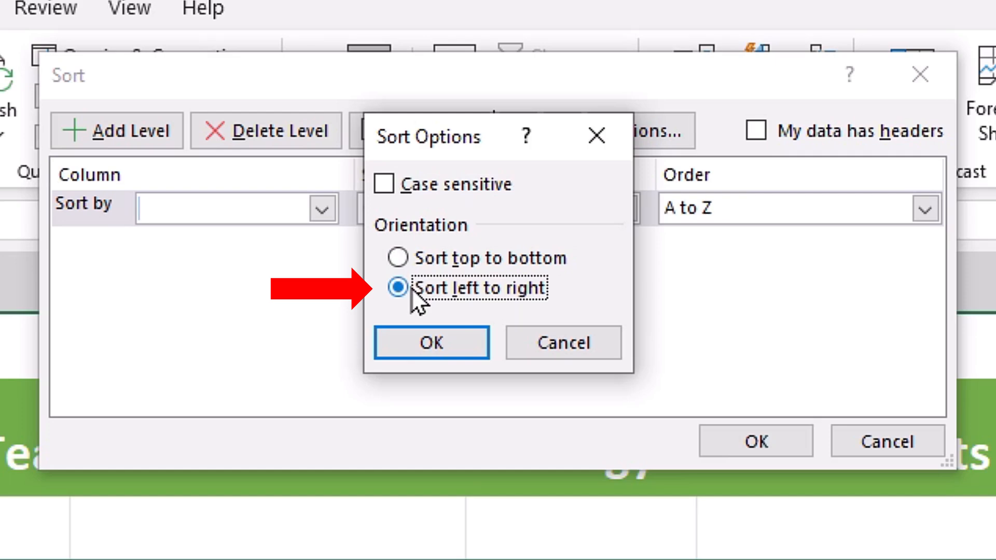
pyautogui.click(444, 354)
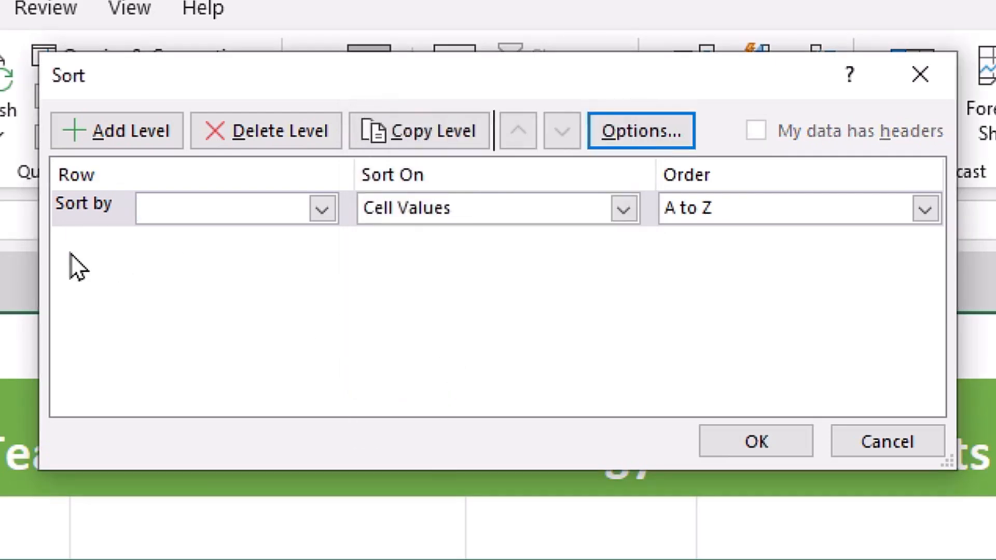
# - Sort the gymnastic table by Row 22 on Cell Values, Smallest to Largest, and apply the sort
pyautogui.click(322, 210)
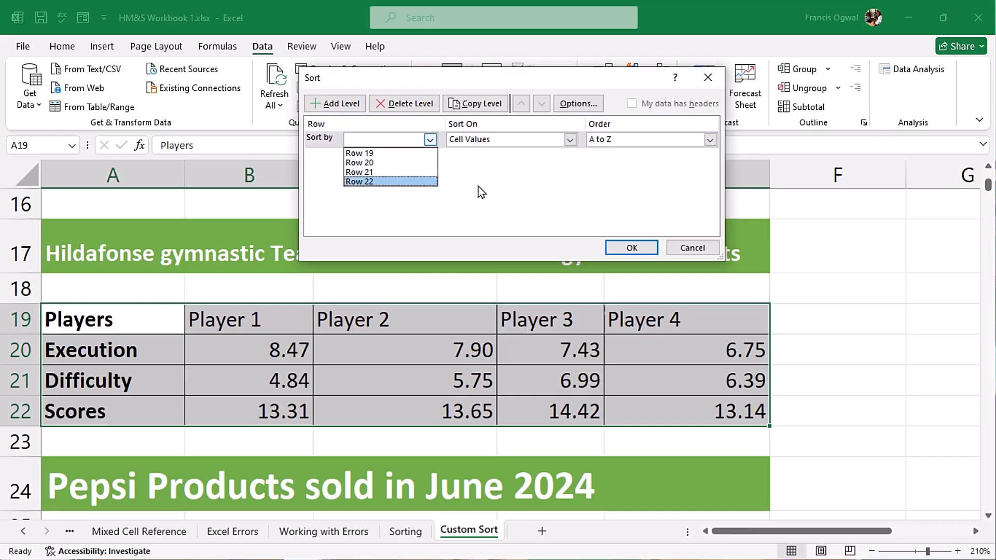
pyautogui.click(412, 182)
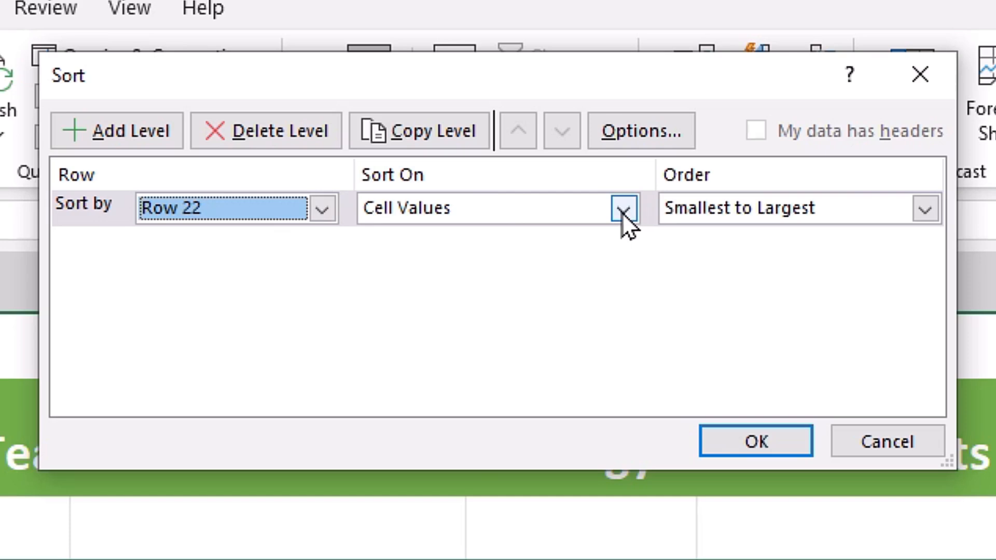
pyautogui.click(621, 213)
pyautogui.click(503, 226)
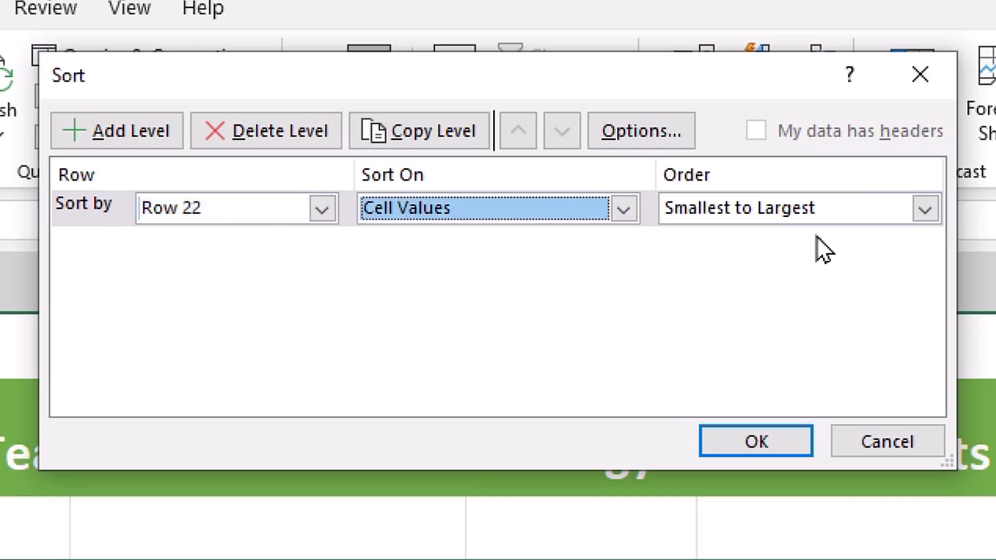
pyautogui.press('Tab')
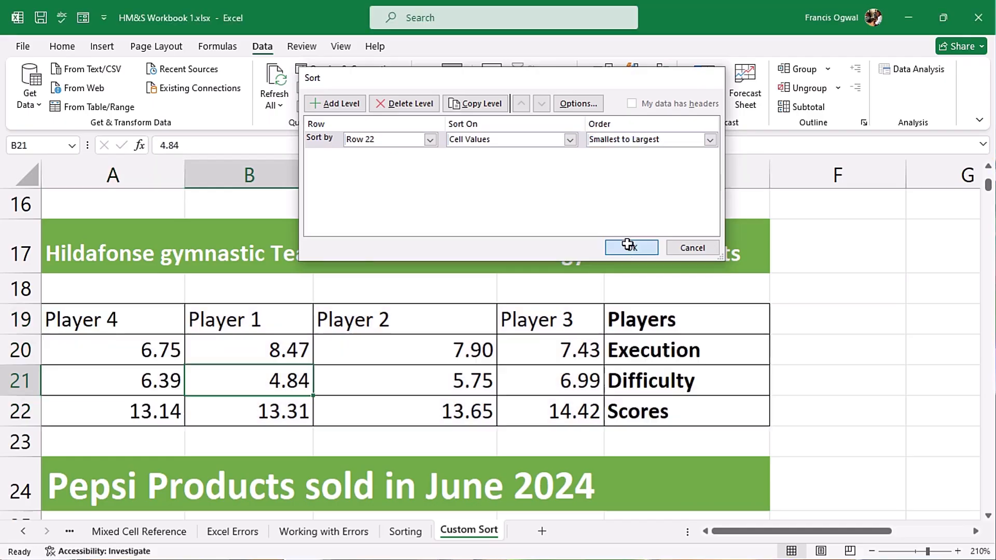
pyautogui.click(750, 438)
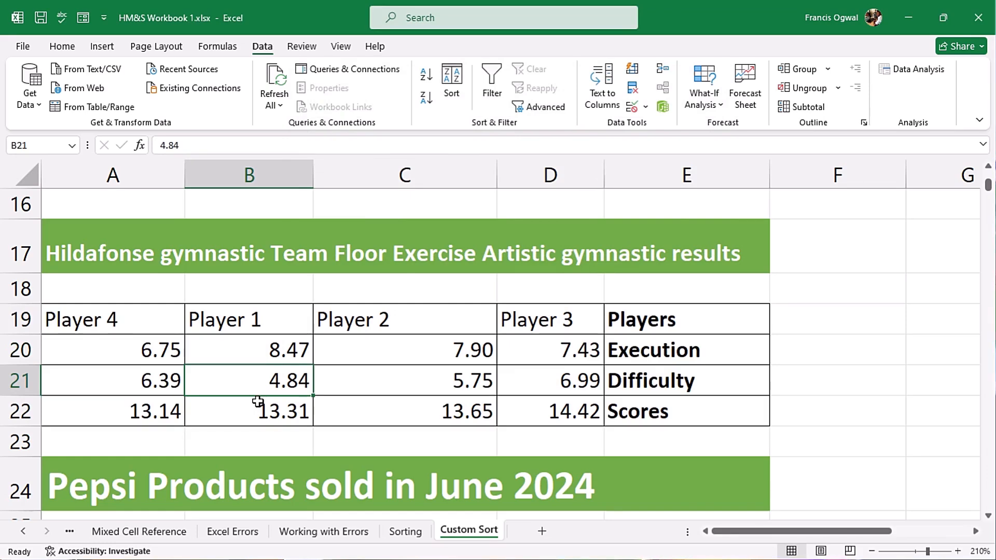
# - Undo the left-to-right sort of the gymnastic results table and select the Player 1 heading cell
pyautogui.hotkey('ctrl', 'z')
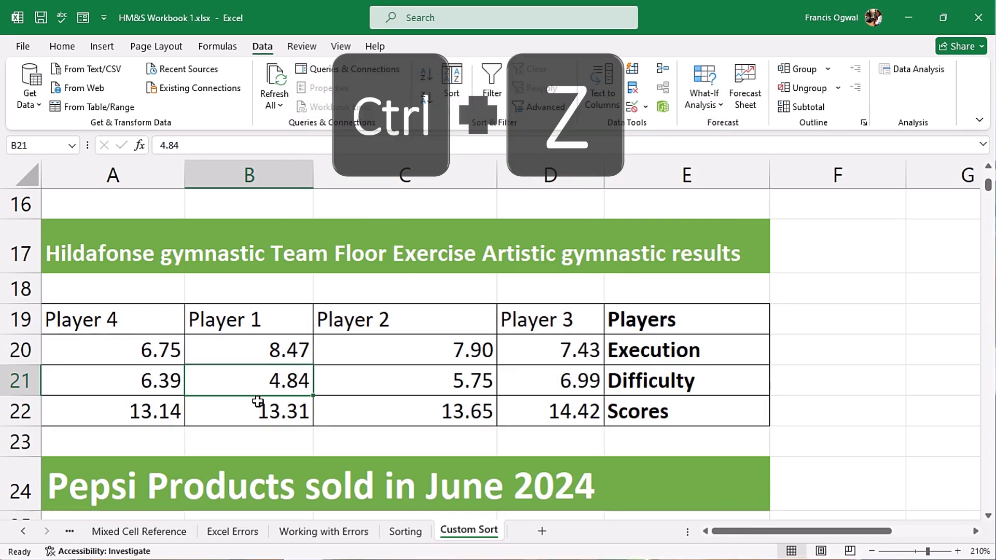
pyautogui.click(260, 353)
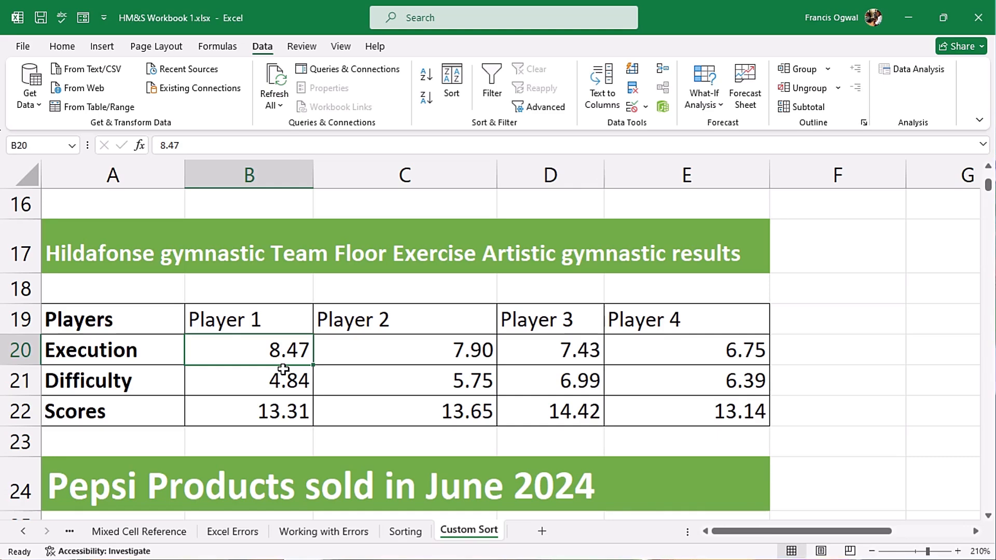
pyautogui.click(249, 318)
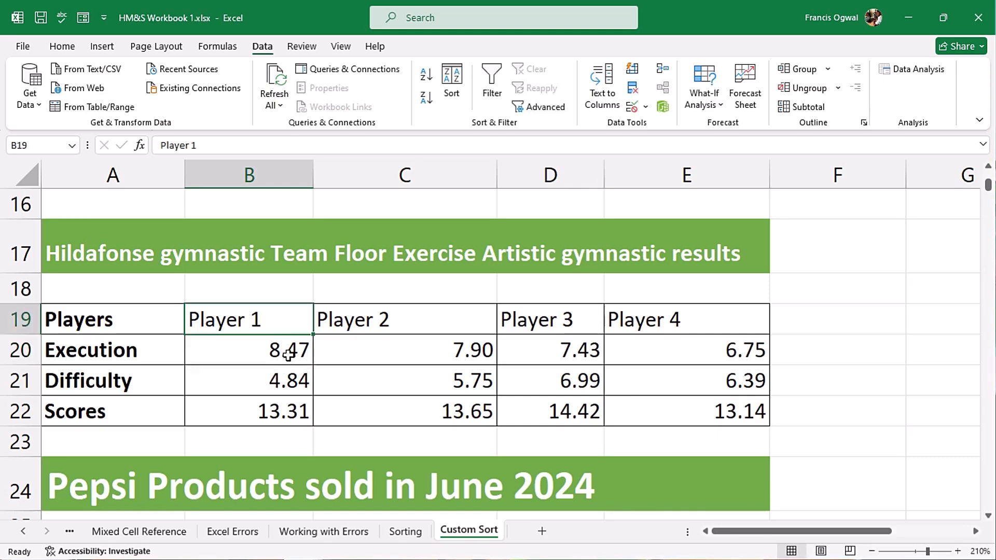
# - Start a custom sort of B19:E22 with My data has headers off and the orientation set to Sort left to right
pyautogui.moveTo(258, 318); pyautogui.dragTo(669, 403)
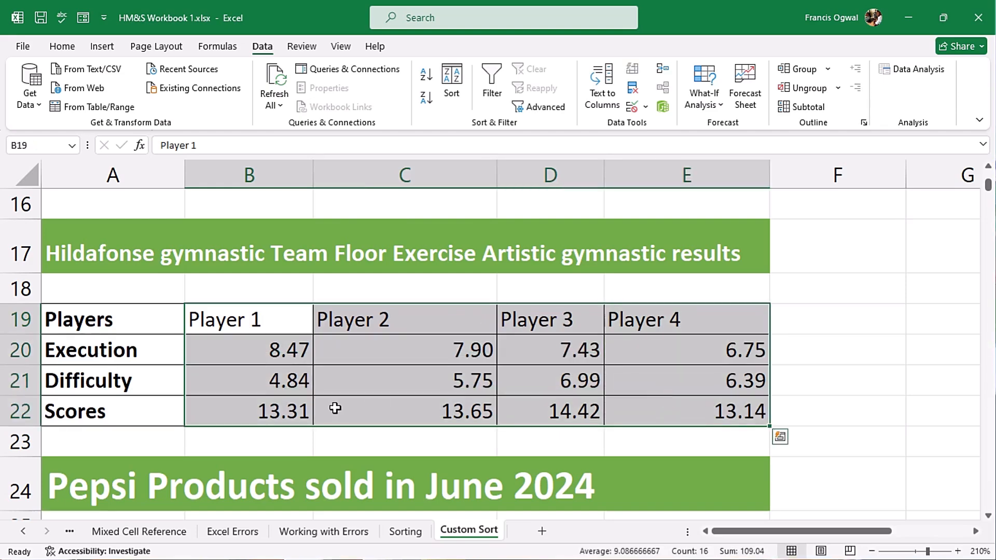
pyautogui.hotkey('alt', 'a')
pyautogui.press('s')
pyautogui.press('s')
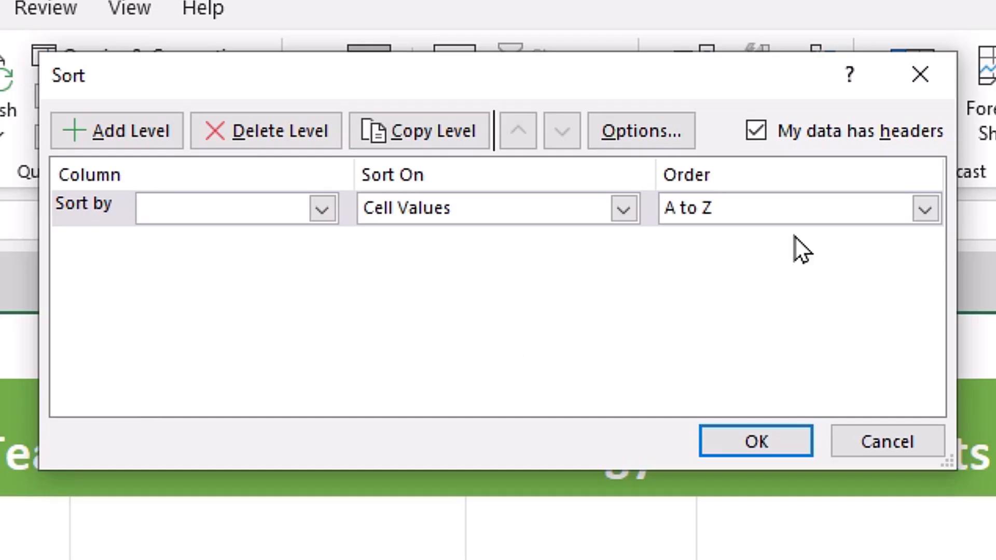
pyautogui.click(758, 136)
pyautogui.click(659, 139)
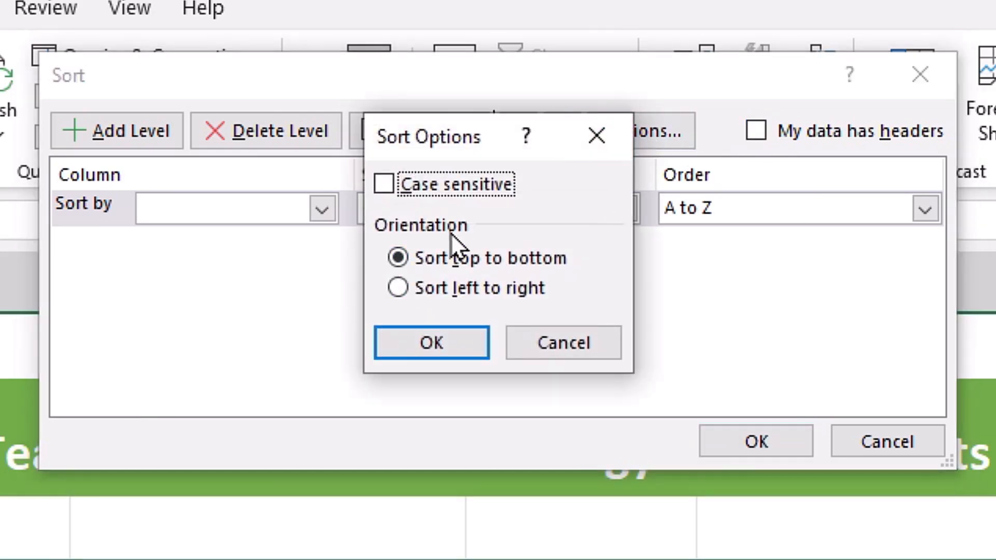
pyautogui.click(398, 289)
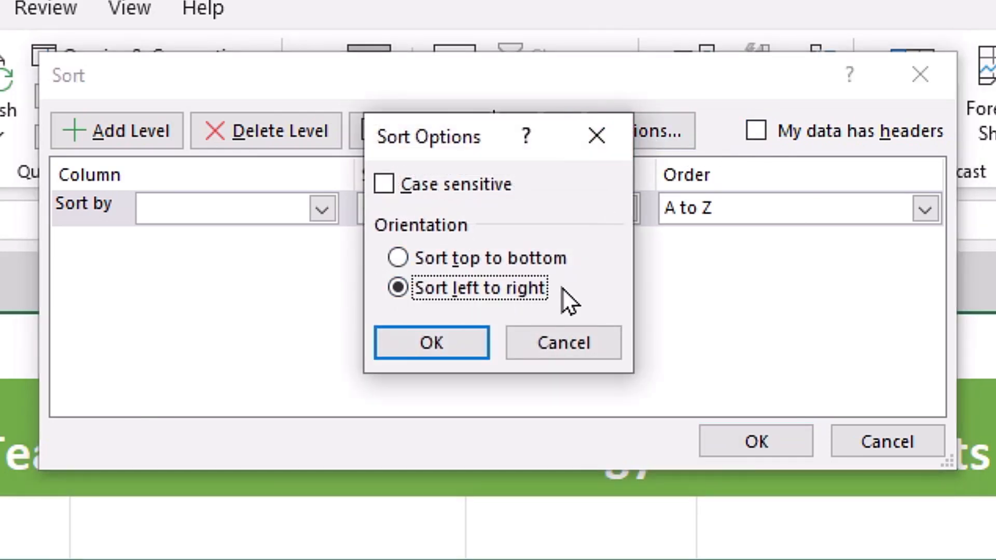
pyautogui.click(449, 345)
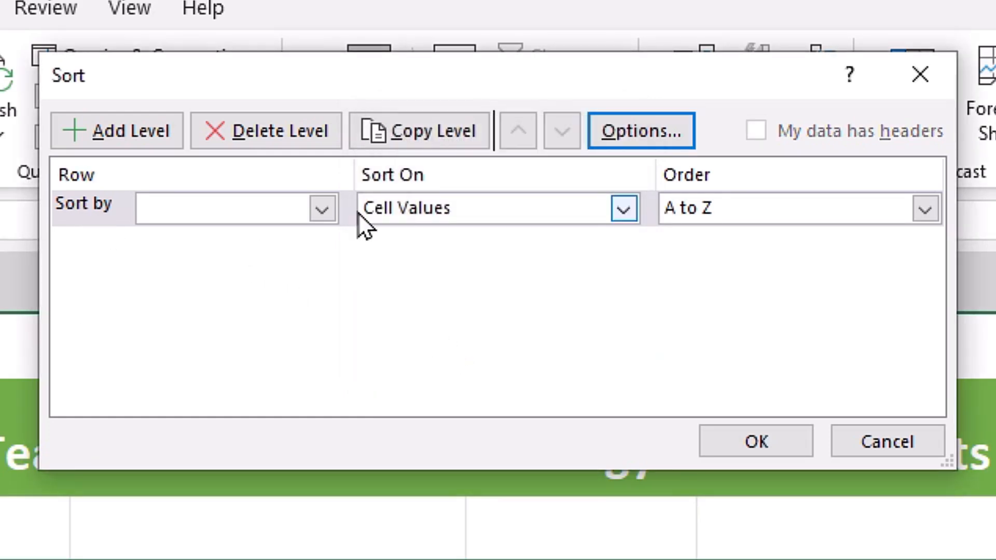
# - Sort the player columns by Row 22 on Cell Values, Smallest to Largest, and check the cells in the Scores row
pyautogui.click(327, 209)
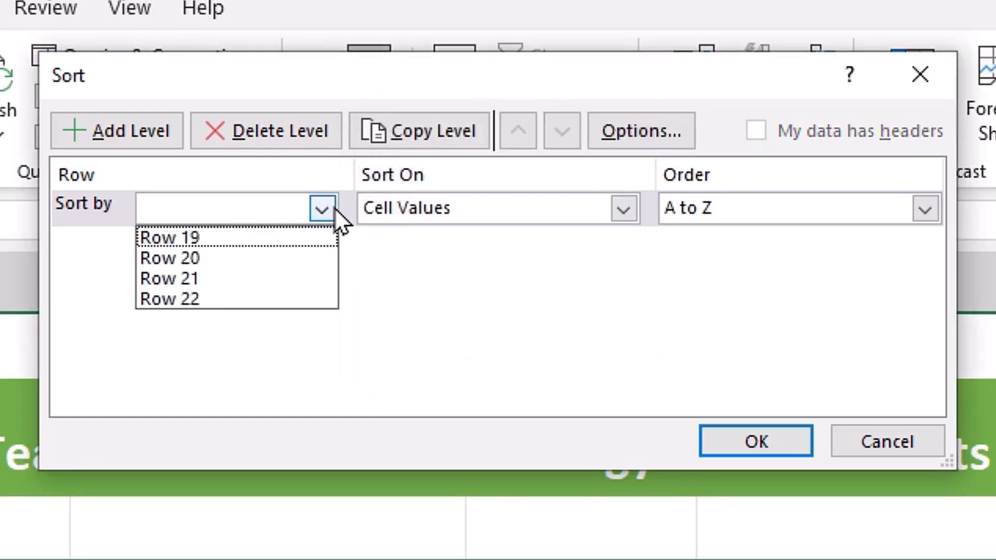
pyautogui.click(156, 299)
pyautogui.click(620, 211)
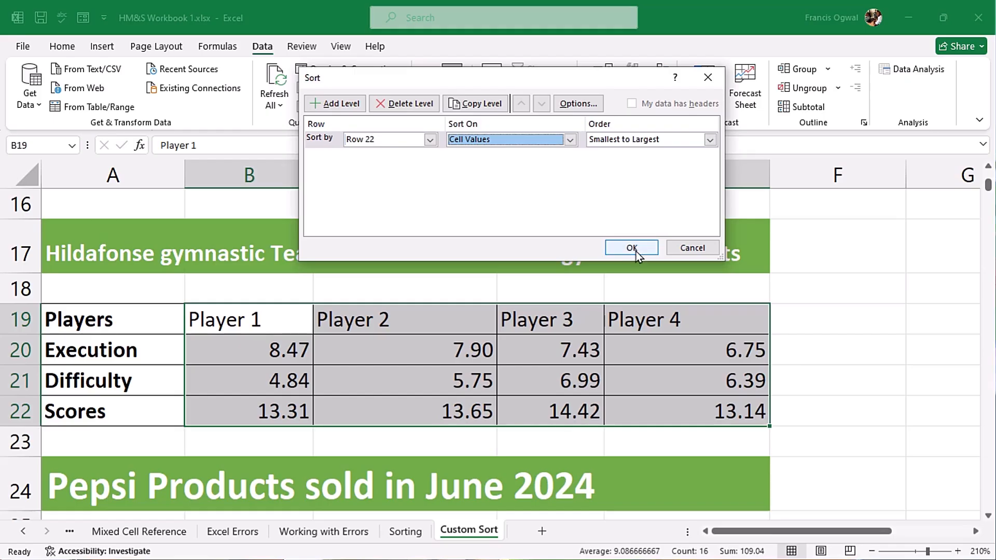
pyautogui.click(632, 248)
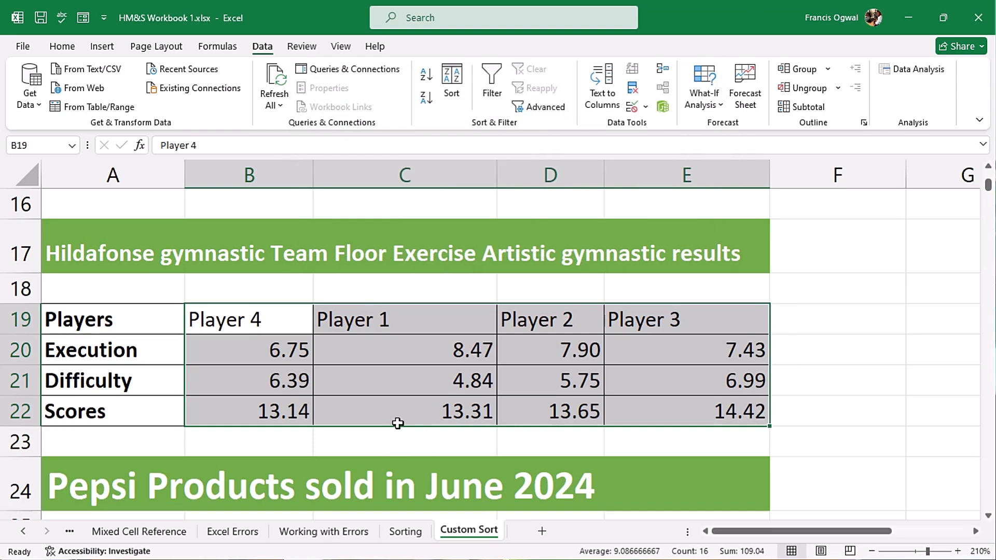
pyautogui.click(396, 421)
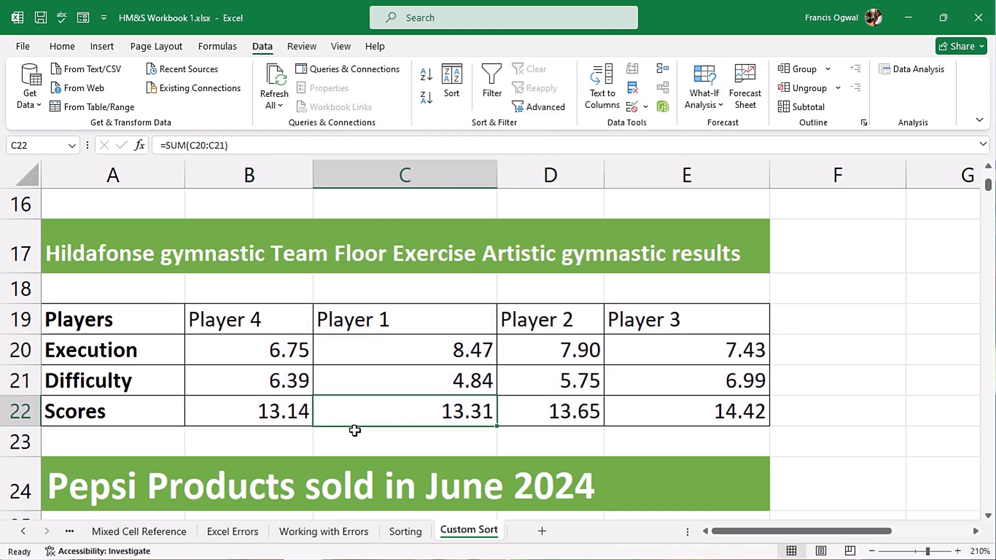
pyautogui.click(286, 423)
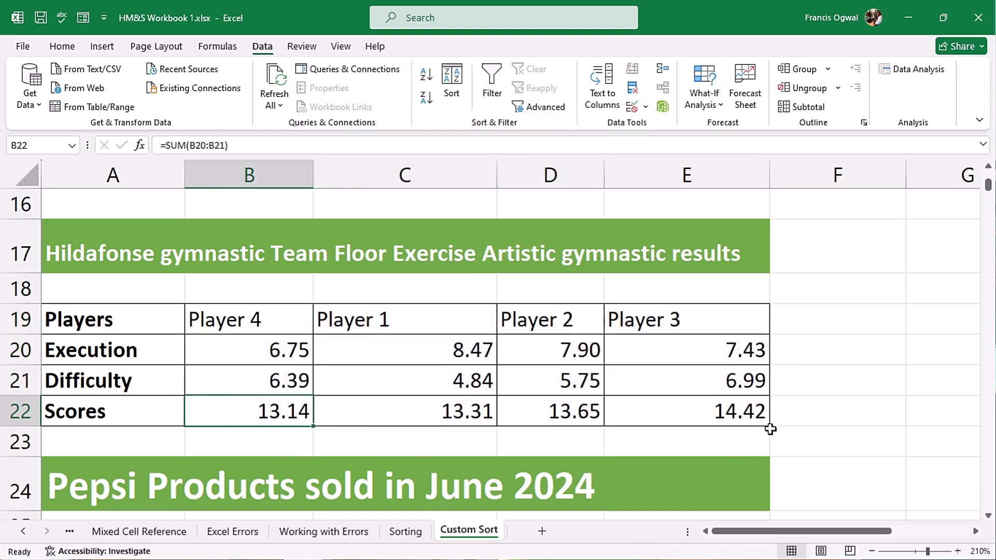
pyautogui.click(748, 413)
# - Start a custom sort of the Pepsi products table with Sort top to bottom orientation and My data has headers on
pyautogui.scroll(-3, 327, 353)
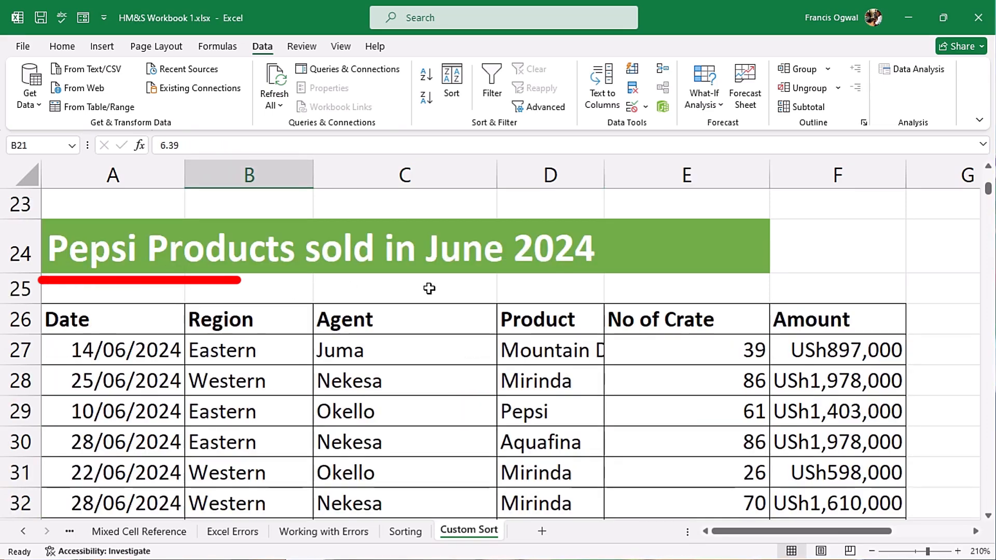
pyautogui.click(550, 384)
pyautogui.hotkey('alt', 'a')
pyautogui.press('s')
pyautogui.press('s')
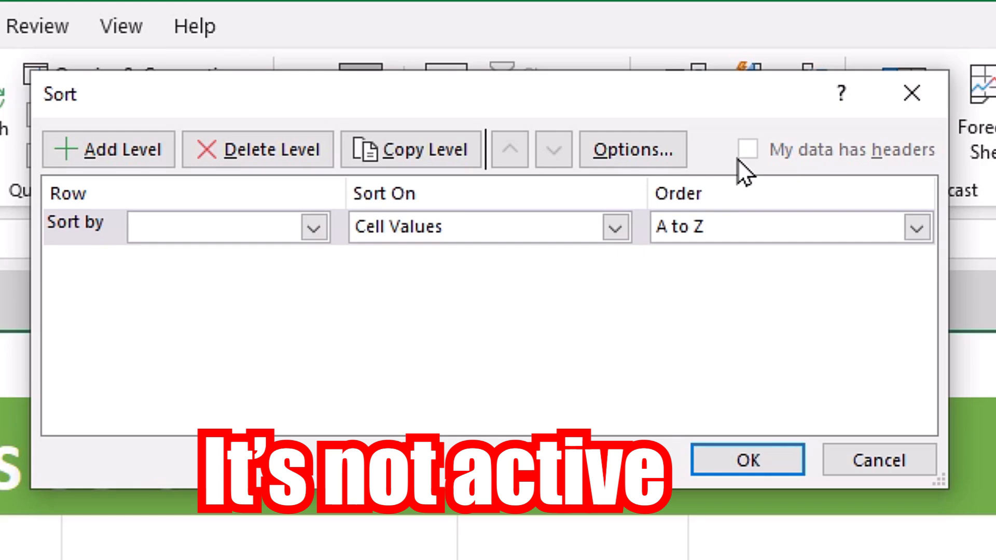
pyautogui.click(662, 163)
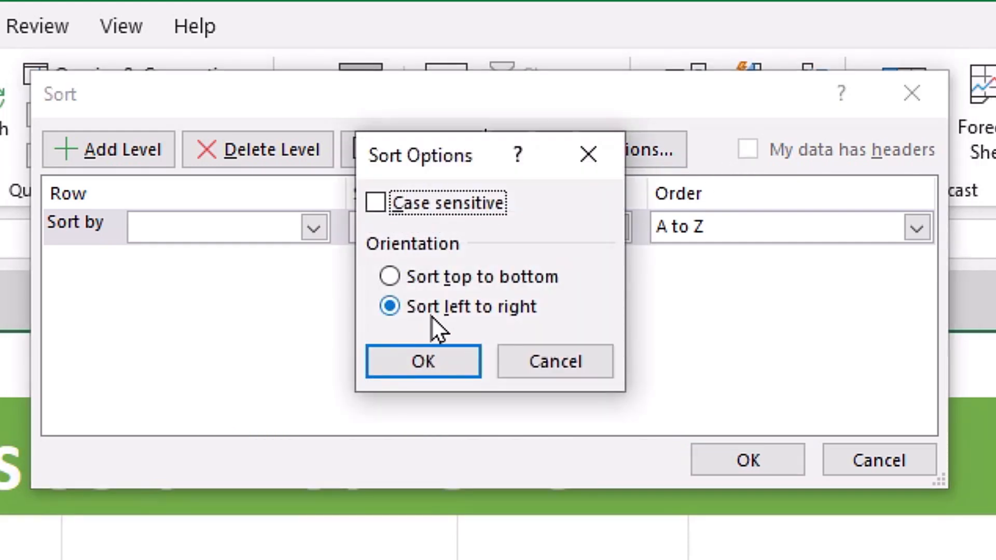
pyautogui.click(417, 279)
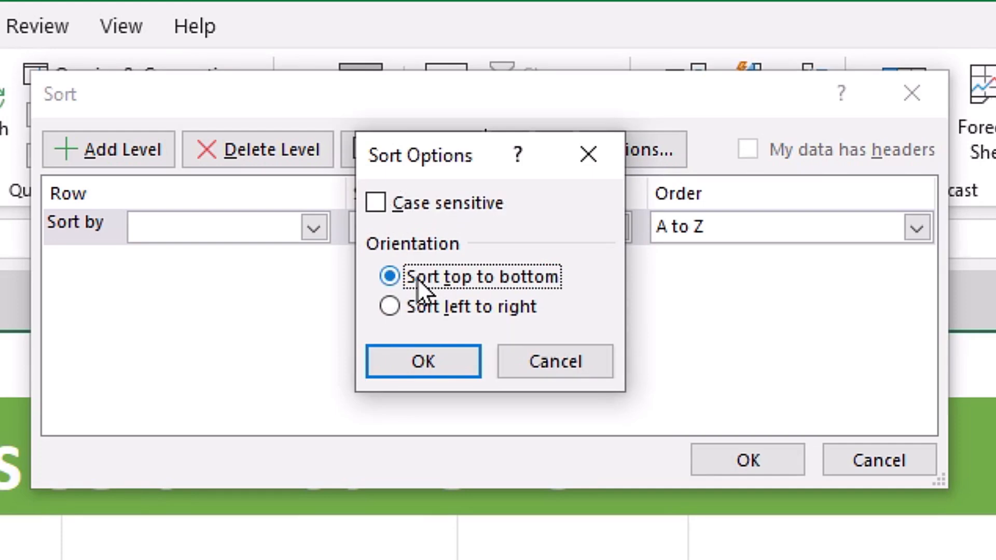
pyautogui.click(440, 357)
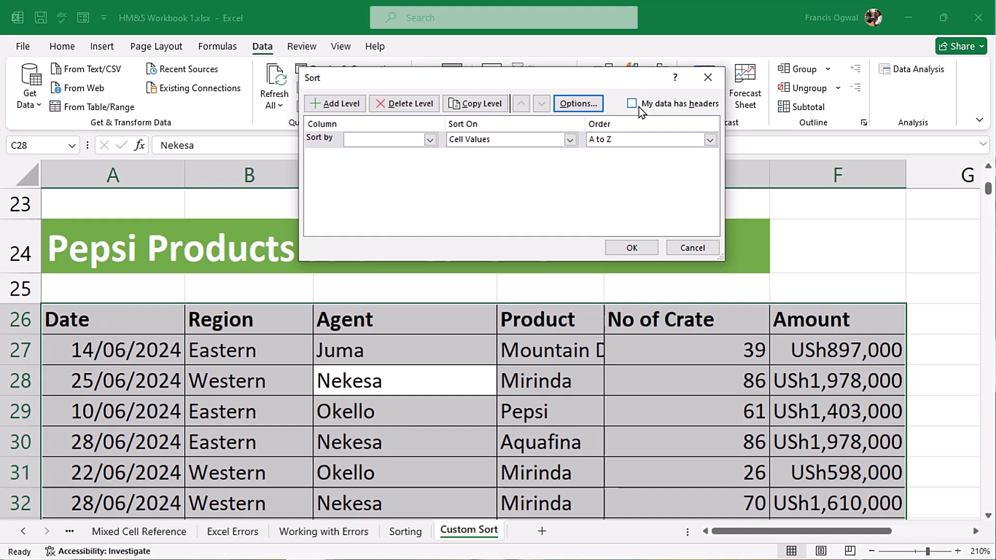
pyautogui.click(749, 150)
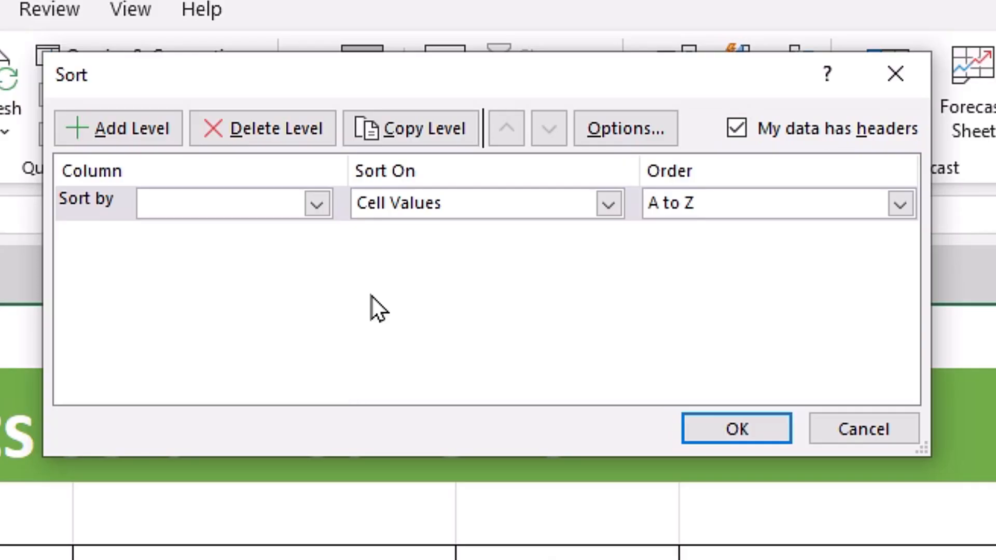
# - Sort the Pepsi products table by Region on Cell Values, A to Z
pyautogui.click(318, 203)
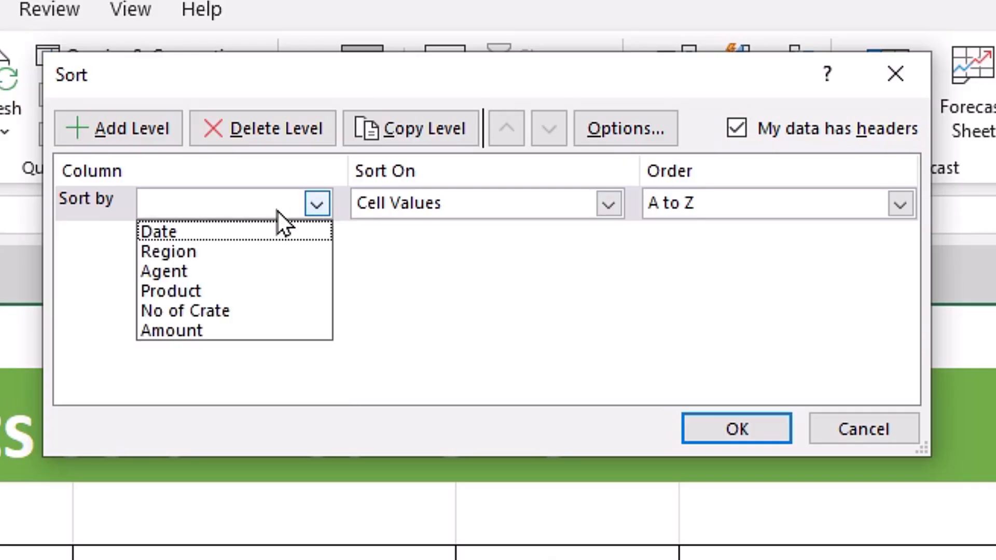
pyautogui.click(259, 252)
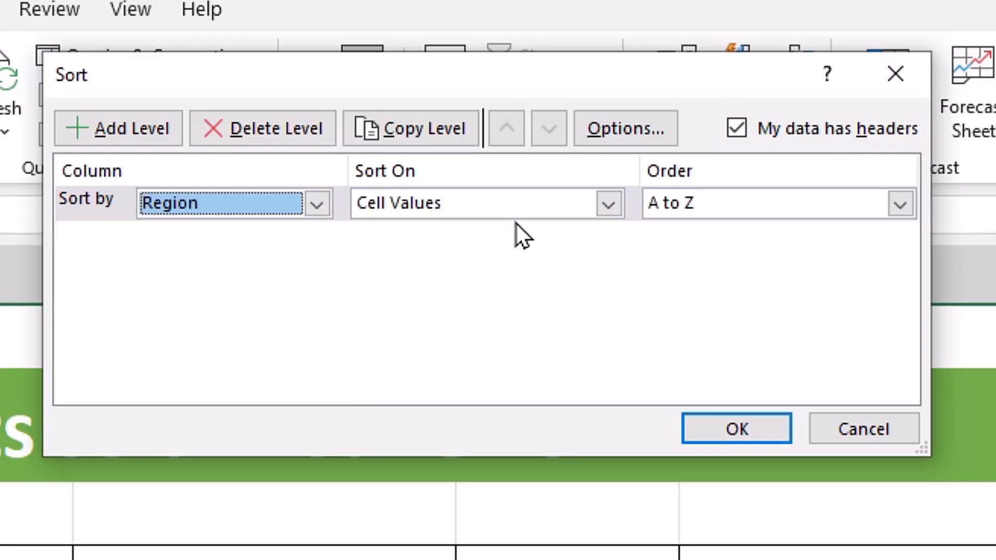
pyautogui.click(606, 208)
pyautogui.click(491, 234)
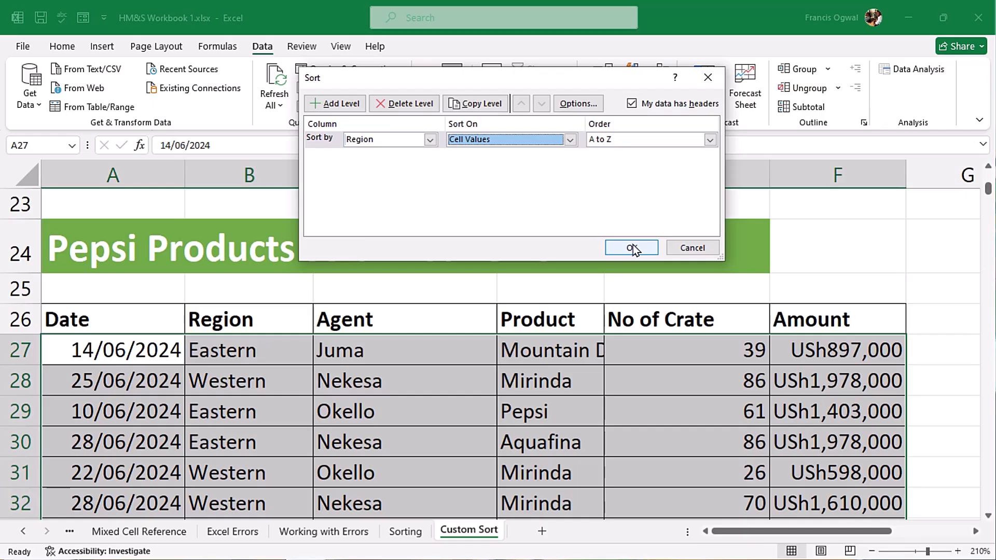
pyautogui.click(632, 247)
# - Review the order of the Region column down the Pepsi table and undo the Region sort
pyautogui.click(215, 379)
pyautogui.scroll(-2, 235, 370)
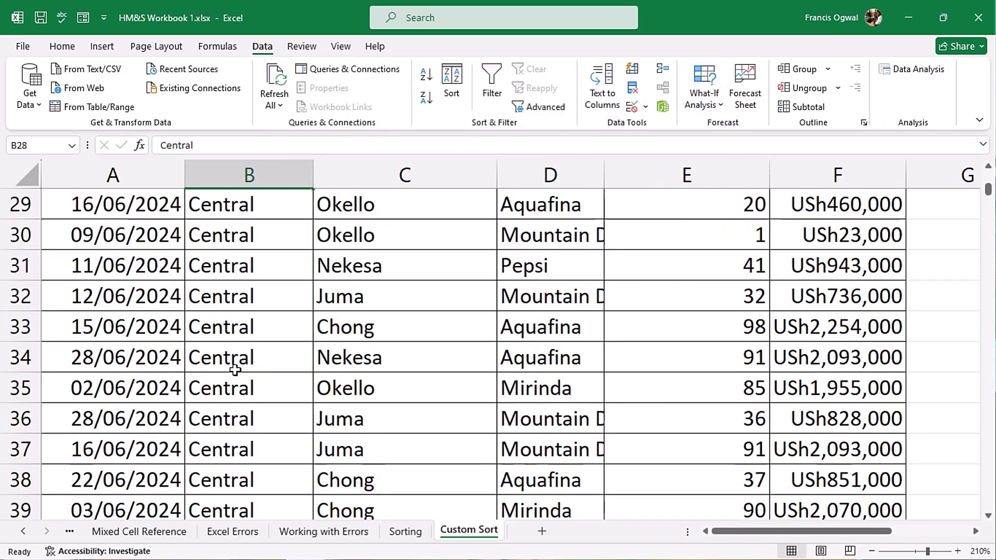
pyautogui.scroll(-20, 235, 370)
pyautogui.scroll(-12, 240, 366)
pyautogui.scroll(2, 242, 343)
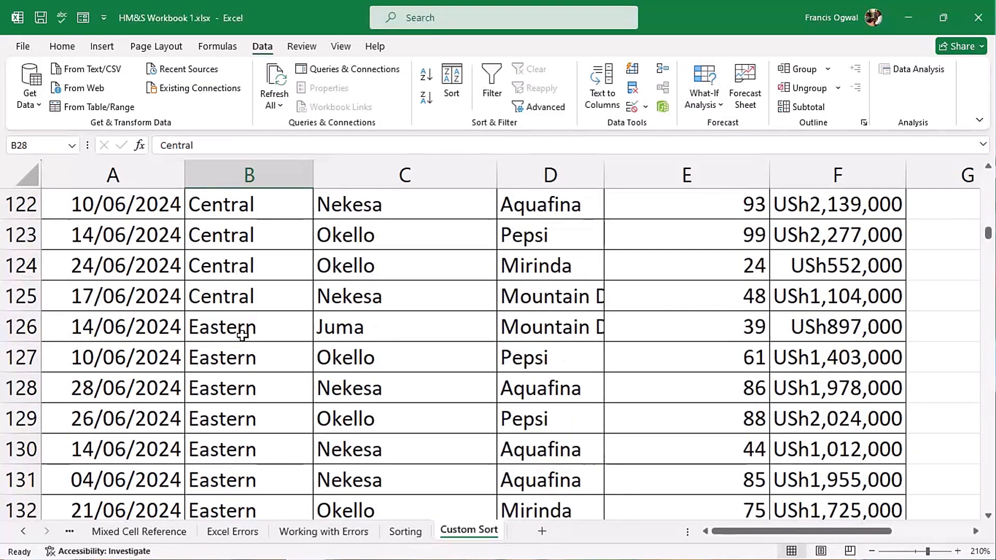
pyautogui.scroll(-2, 262, 342)
pyautogui.scroll(-5, 275, 348)
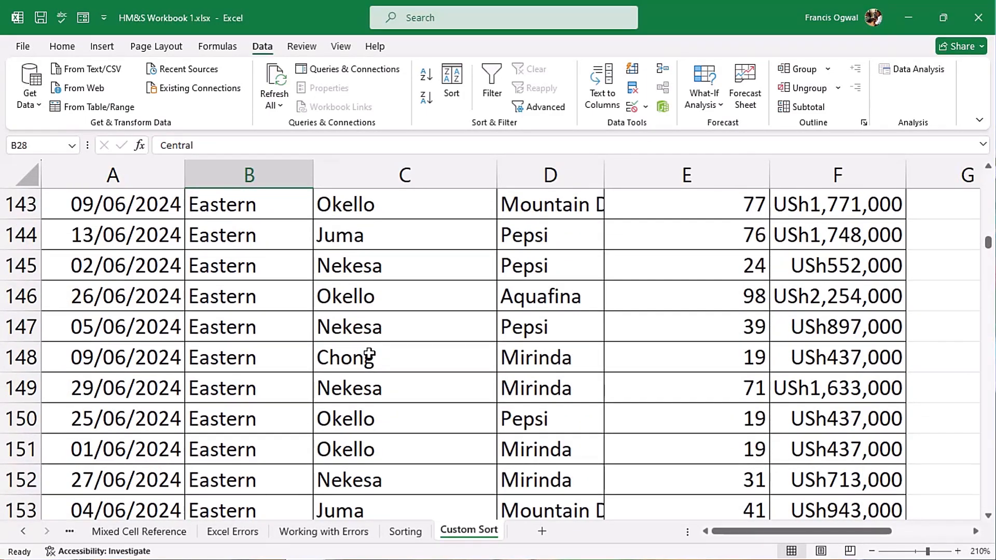
pyautogui.hotkey('ctrl', 'z')
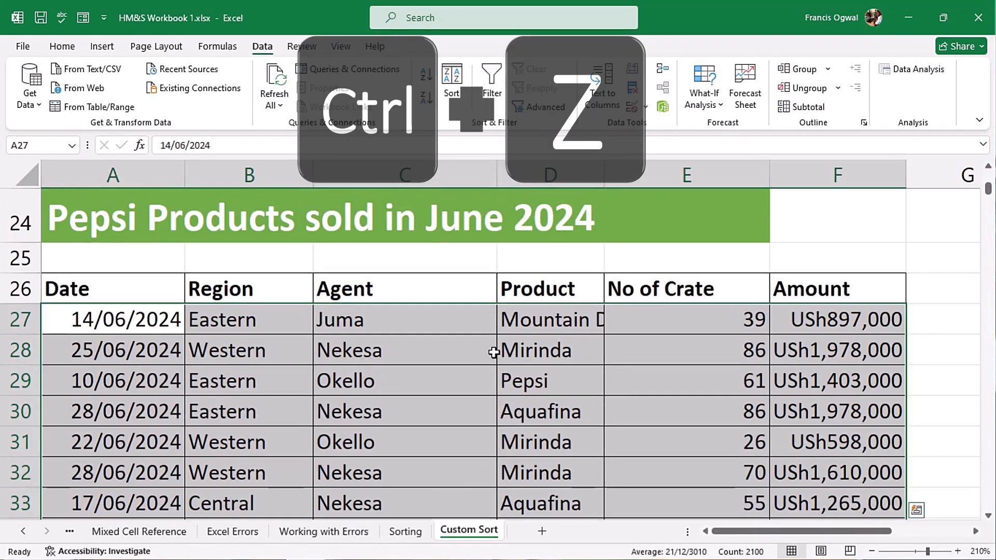
# - Restart the custom sort from cell C28 in the Pepsi table, with Sort top to bottom orientation and My data has headers on
pyautogui.click(407, 351)
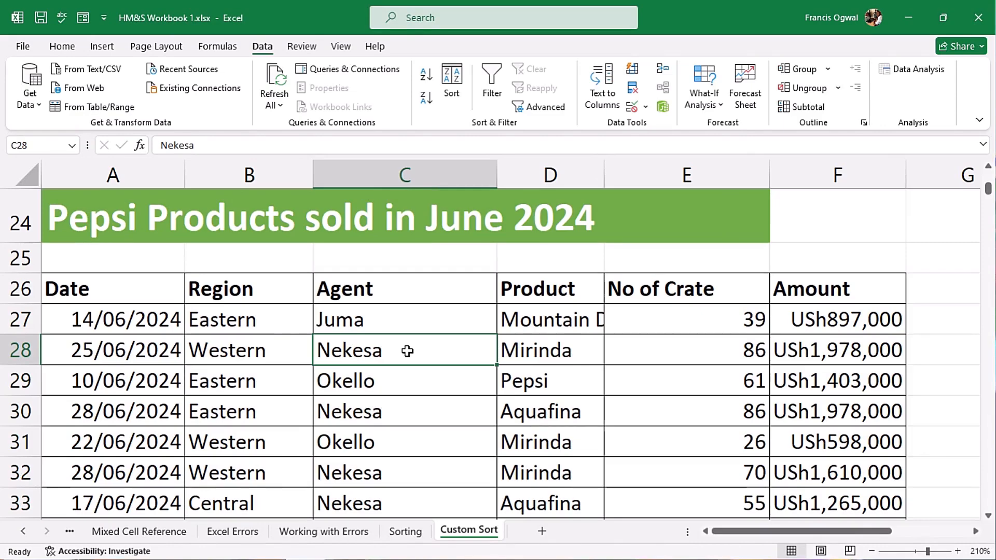
pyautogui.hotkey('alt', 'a')
pyautogui.press('s')
pyautogui.press('s')
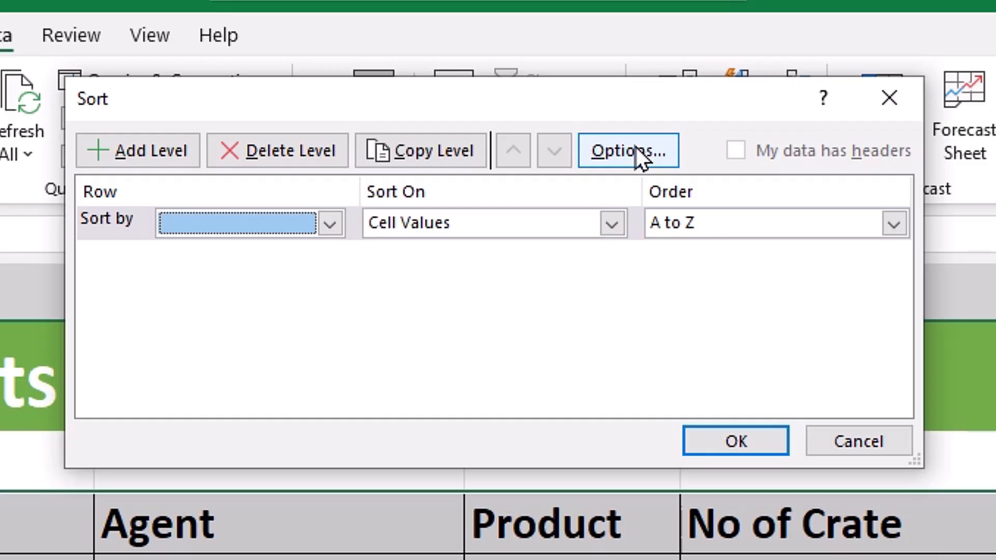
pyautogui.click(573, 102)
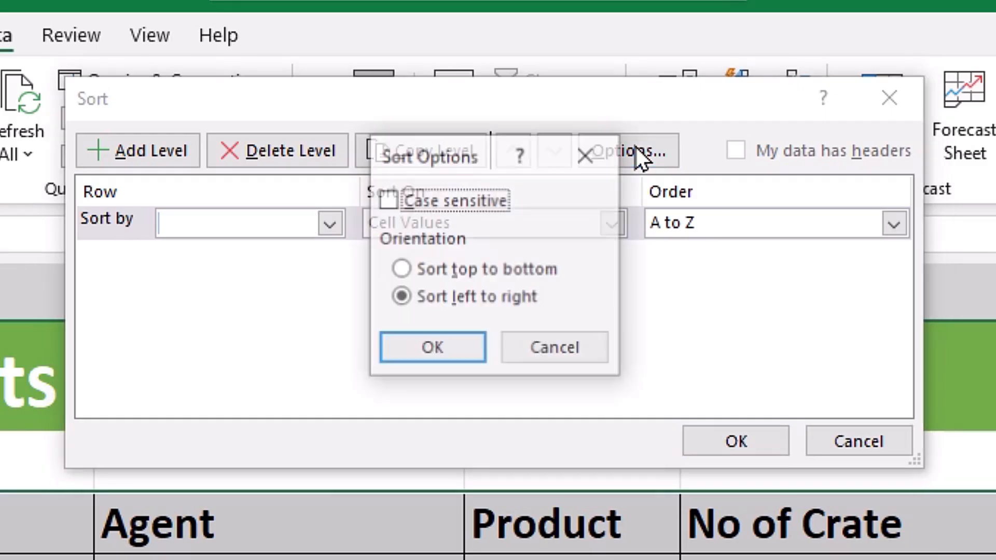
pyautogui.click(442, 267)
pyautogui.click(440, 354)
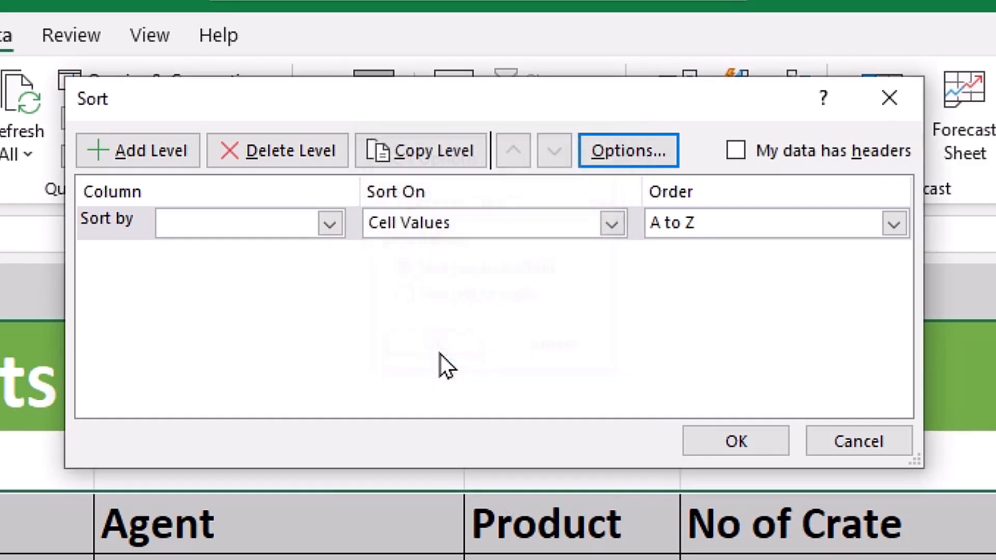
pyautogui.click(743, 152)
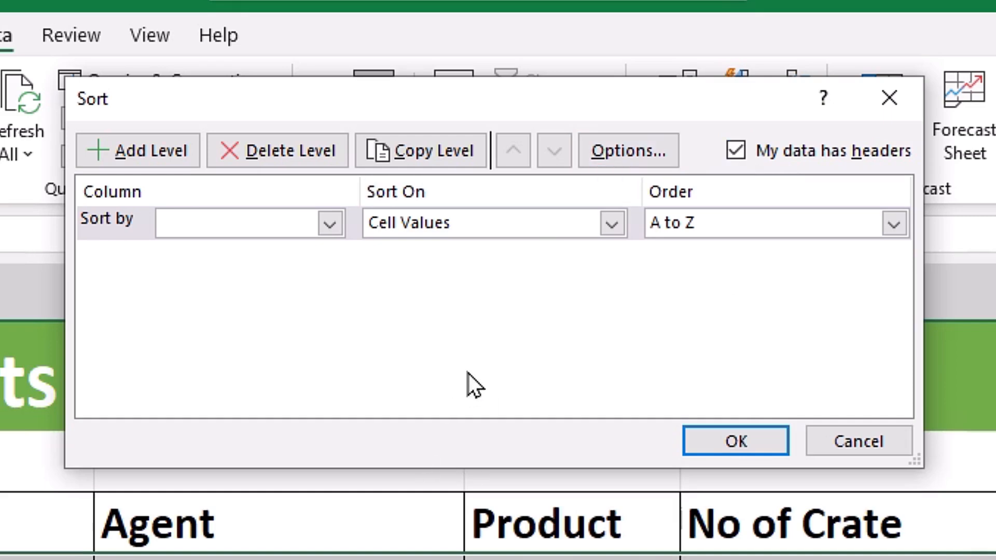
# - Set the first sort level to Region and add a second level for Agent, both on Cell Values, A to Z
pyautogui.click(330, 223)
pyautogui.click(280, 269)
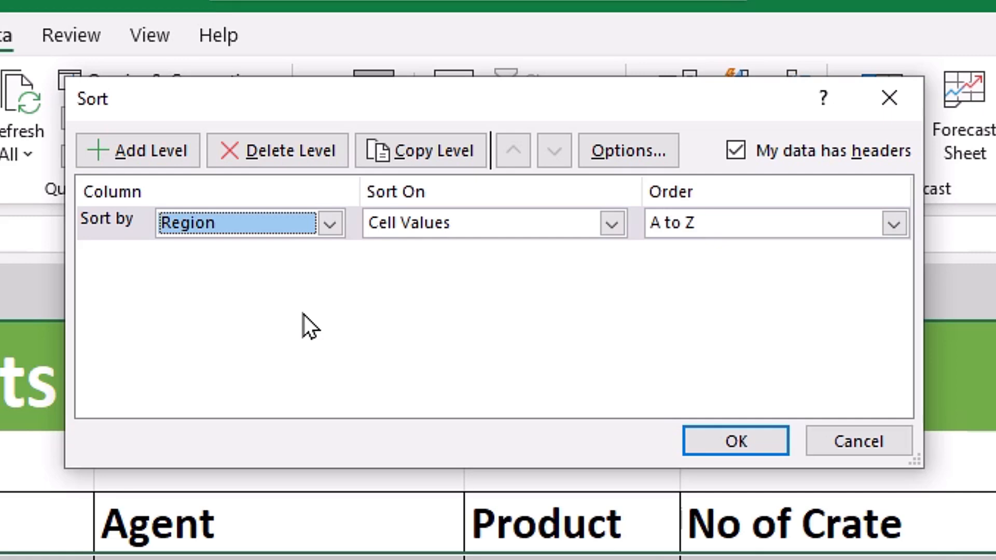
pyautogui.click(136, 153)
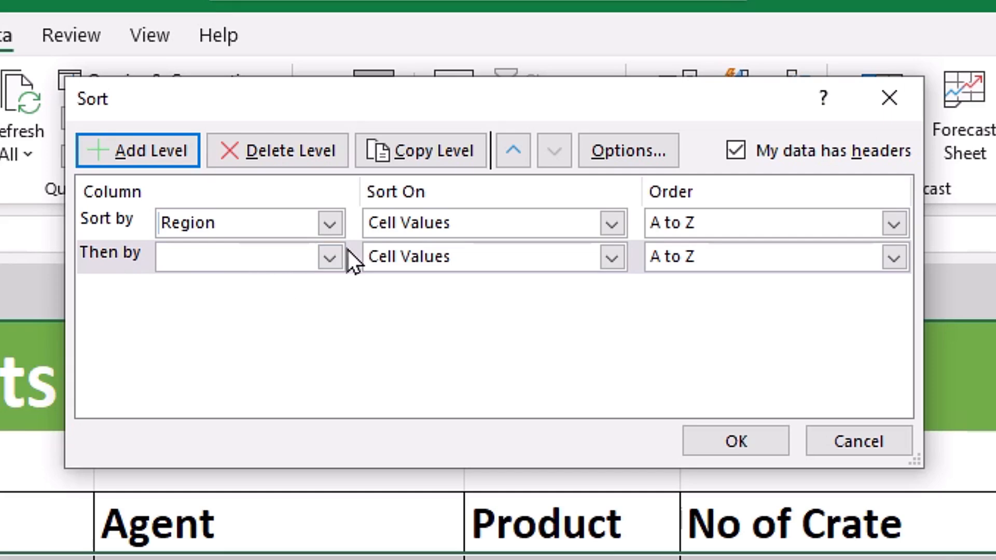
pyautogui.click(332, 258)
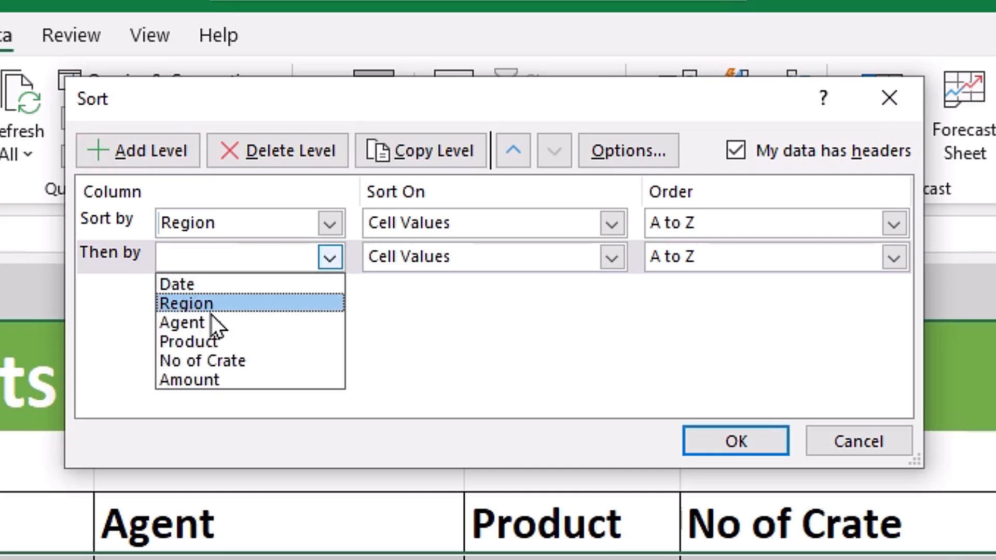
pyautogui.click(228, 319)
pyautogui.click(601, 257)
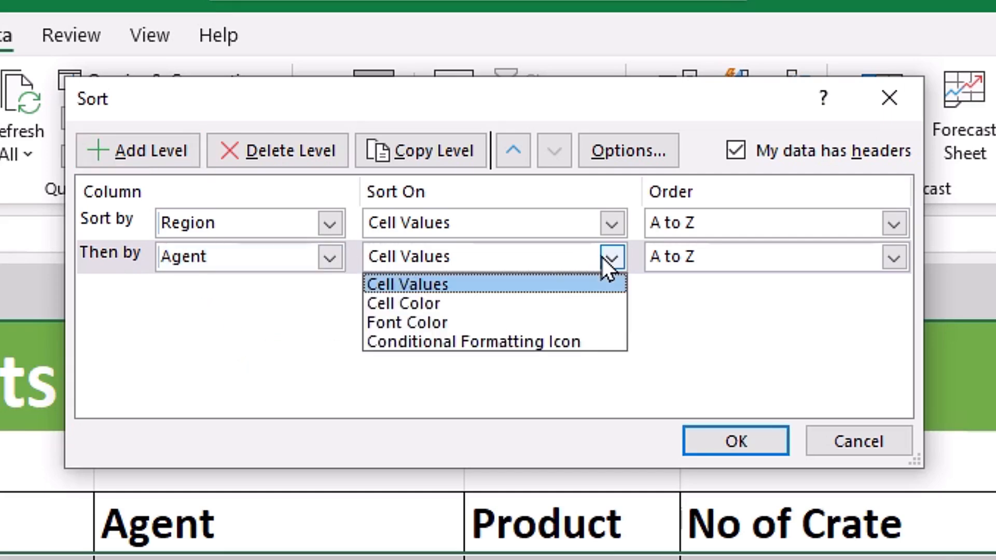
pyautogui.click(600, 256)
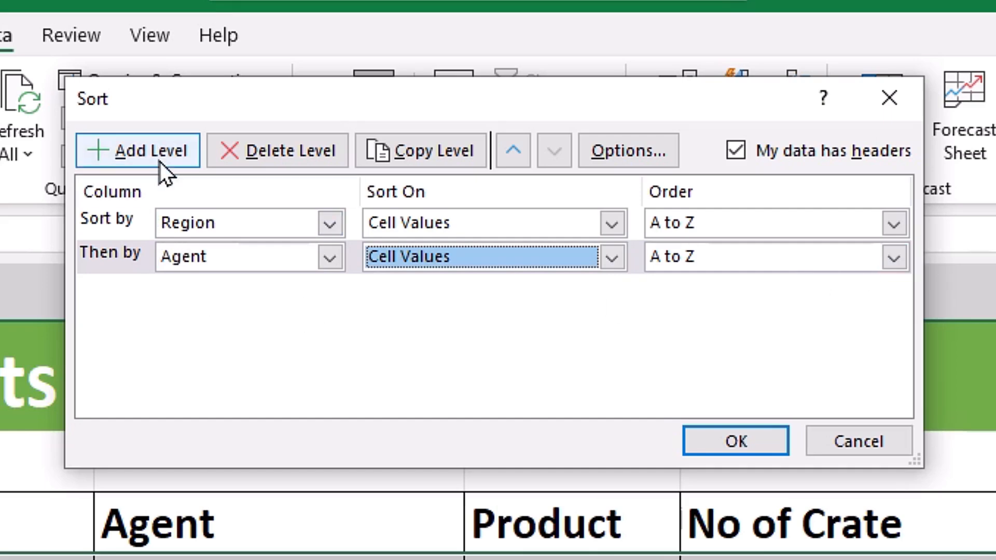
# - Add a third sort level for Product on Cell Values, A to Z
pyautogui.click(159, 147)
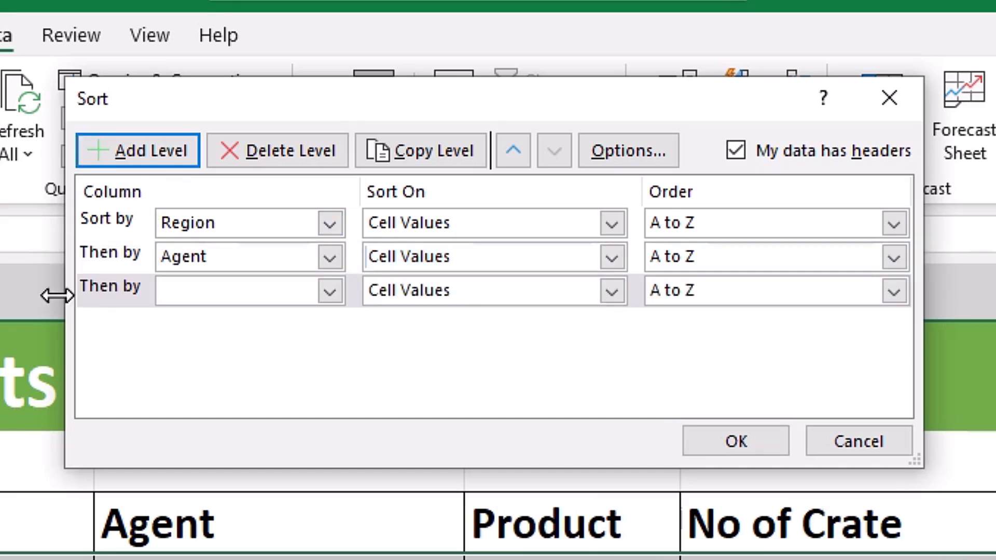
pyautogui.click(340, 291)
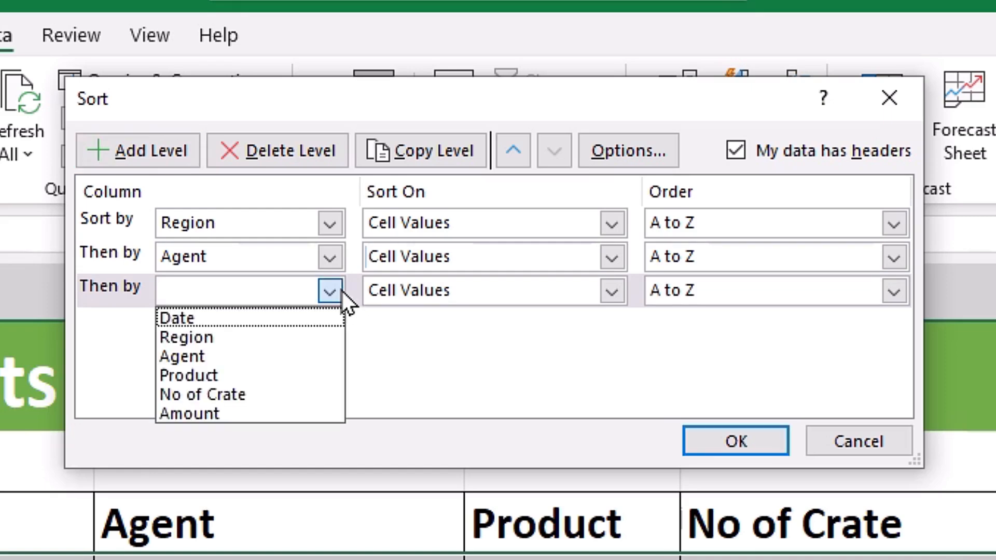
pyautogui.click(231, 377)
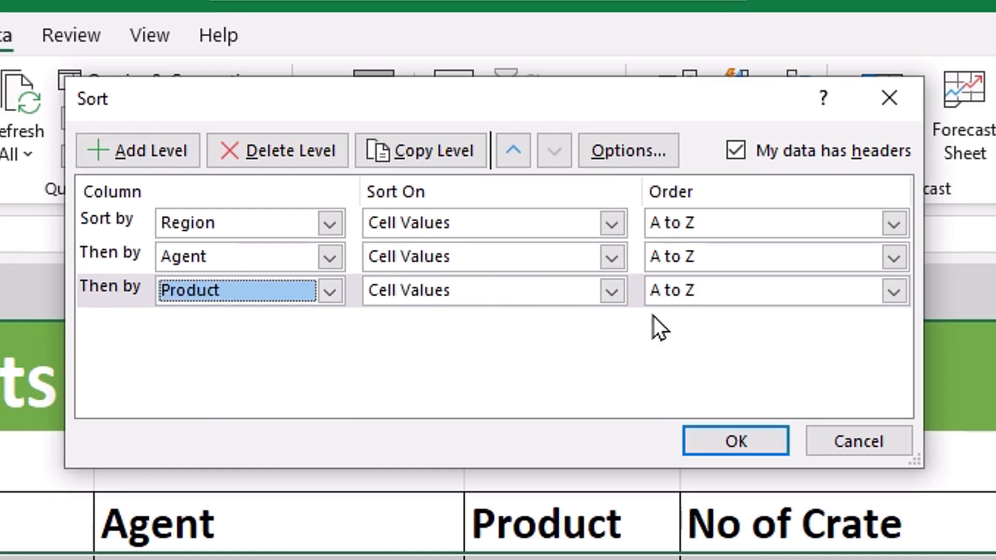
# - Add another sort level for Amount on Cell Values, ordered Largest to Smallest
pyautogui.click(127, 164)
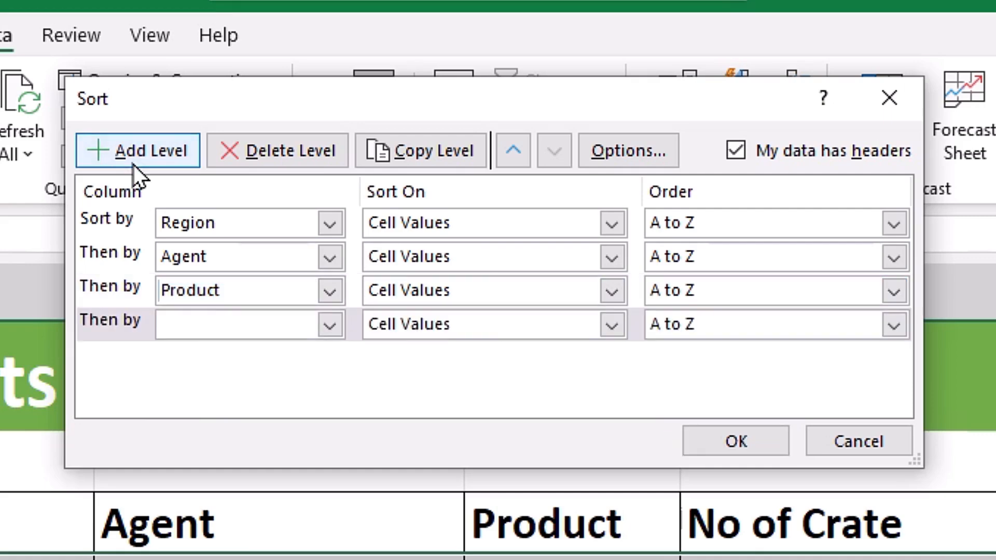
pyautogui.click(336, 329)
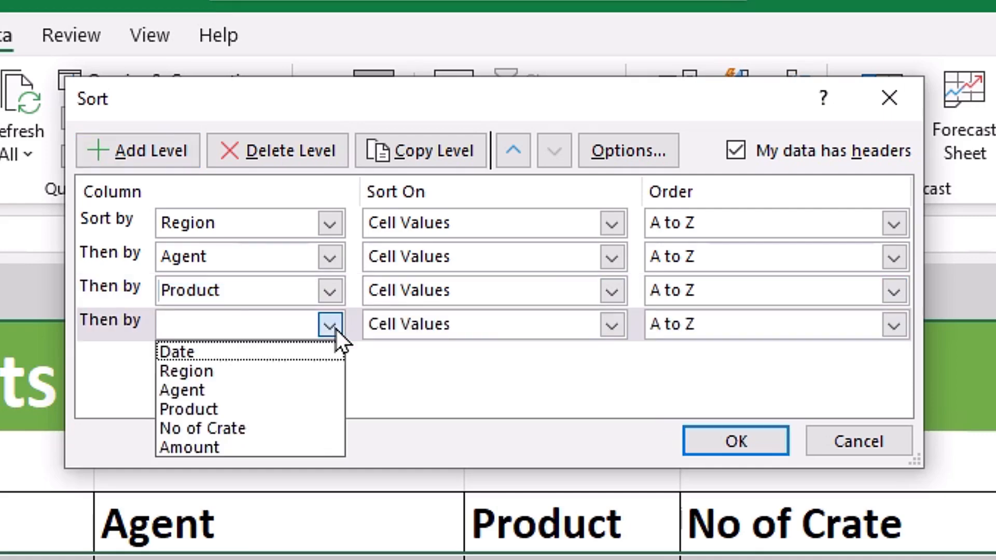
pyautogui.click(230, 446)
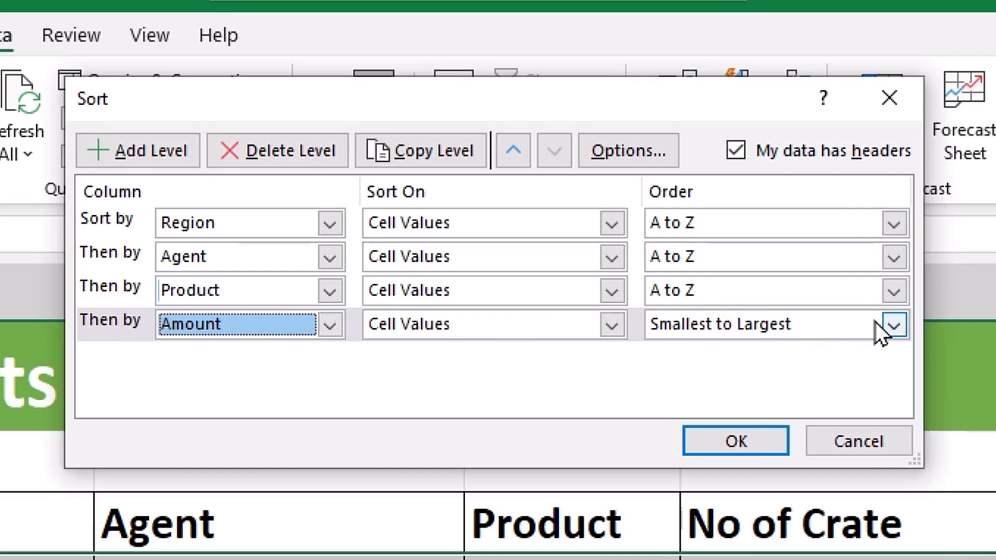
pyautogui.click(890, 325)
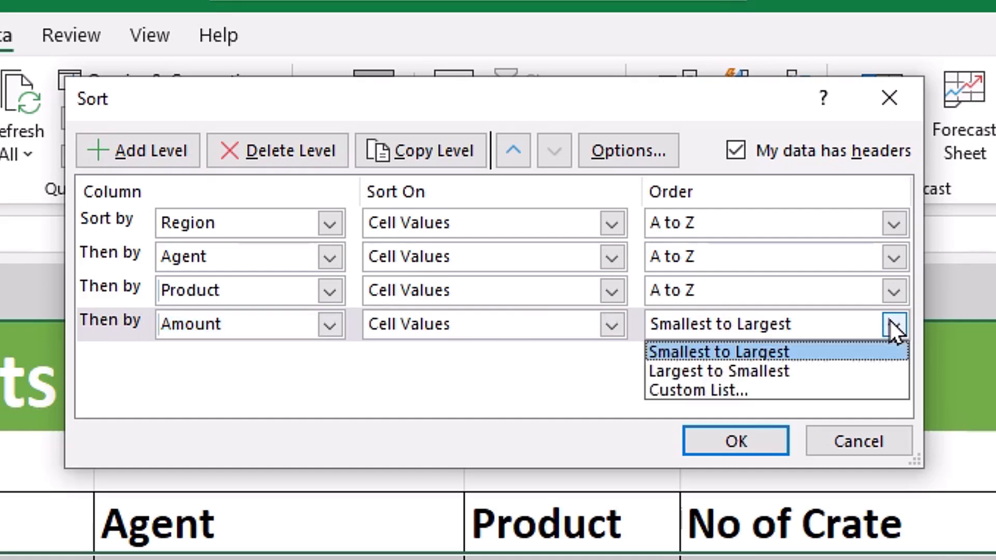
pyautogui.click(758, 370)
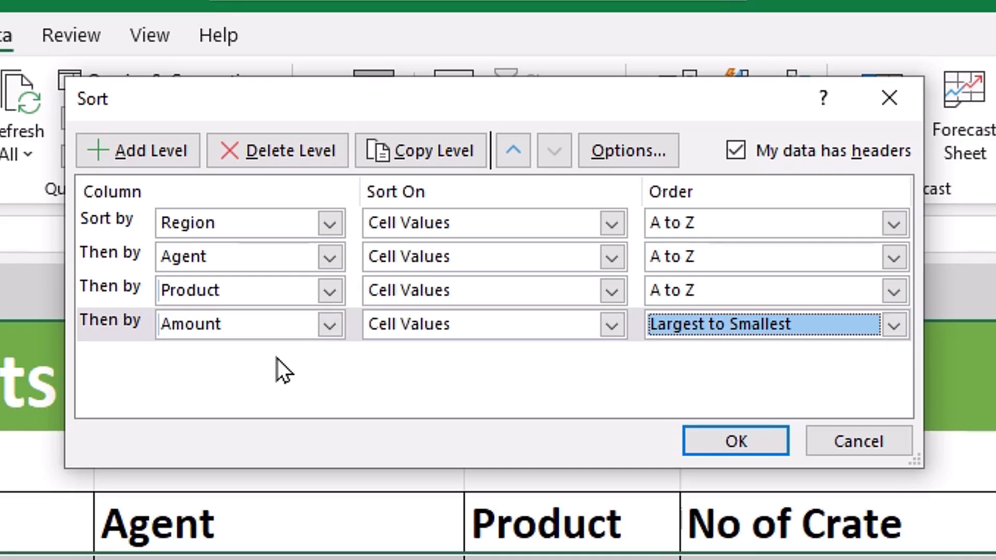
# - Delete the Product sort level and copy the Agent level
pyautogui.click(111, 290)
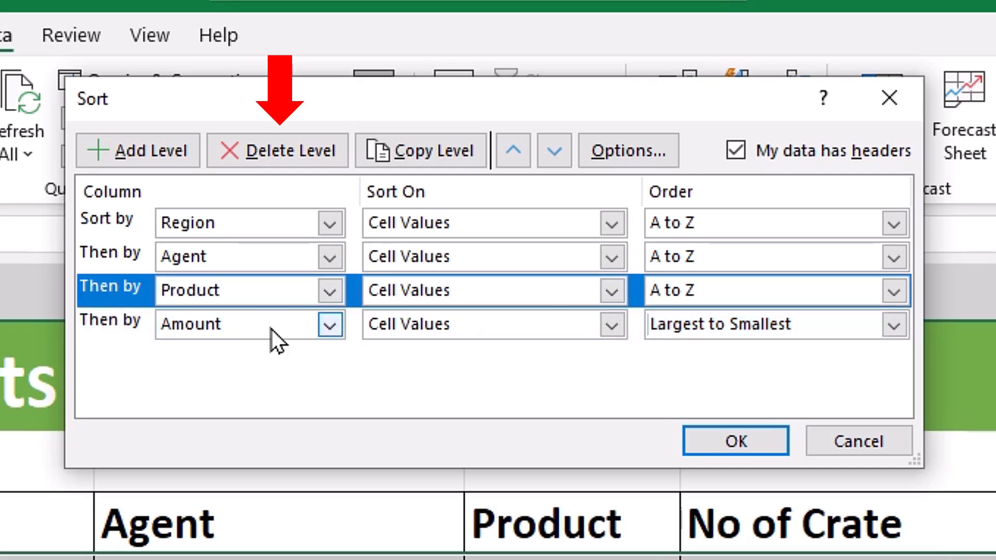
pyautogui.click(289, 155)
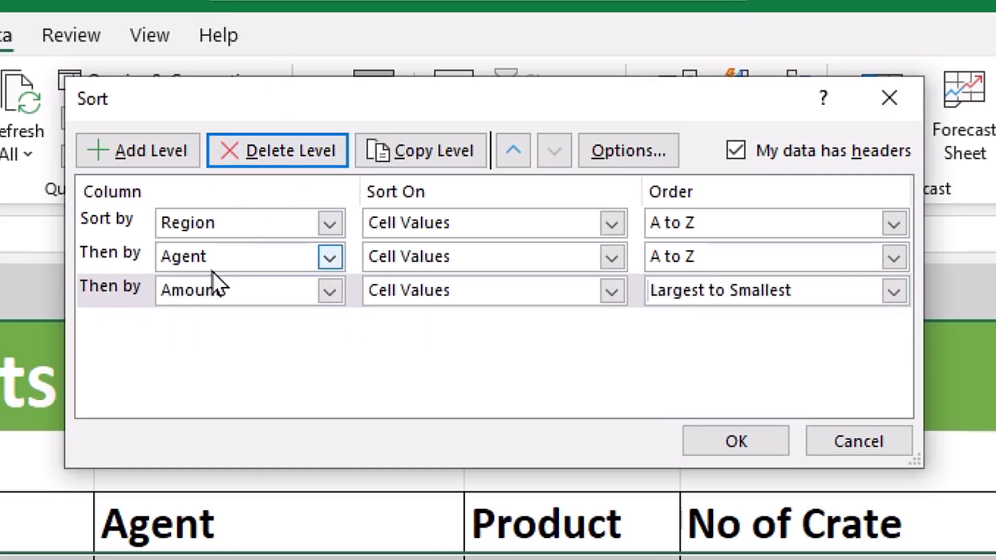
pyautogui.click(110, 251)
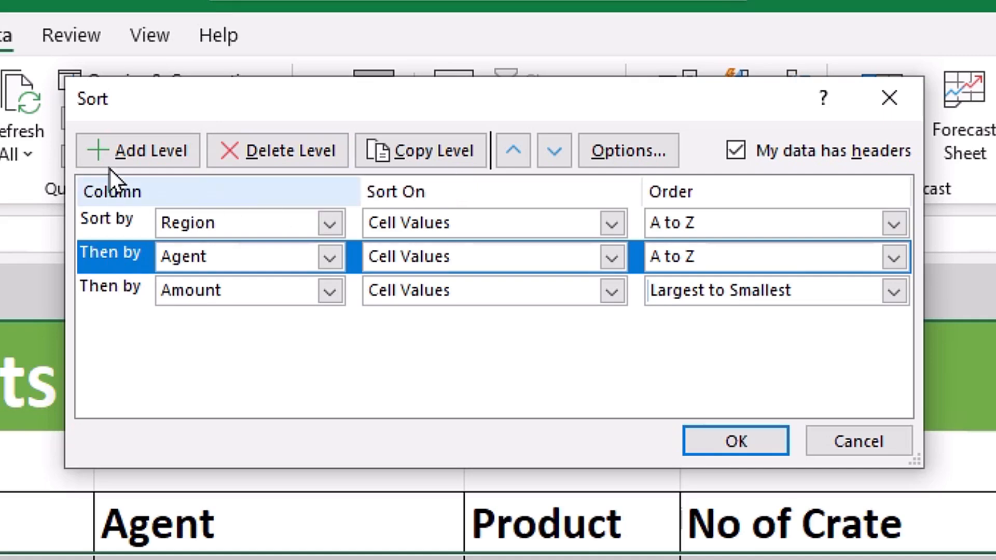
pyautogui.click(464, 156)
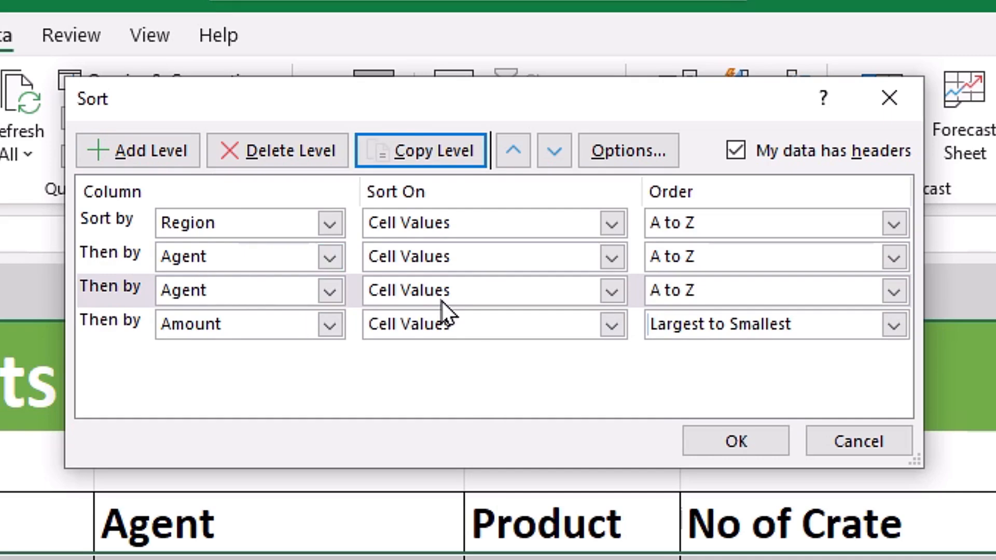
# - Delete the duplicate Agent level and apply the sort by Region, Agent and Amount to the Pepsi table
pyautogui.click(331, 291)
pyautogui.click(460, 398)
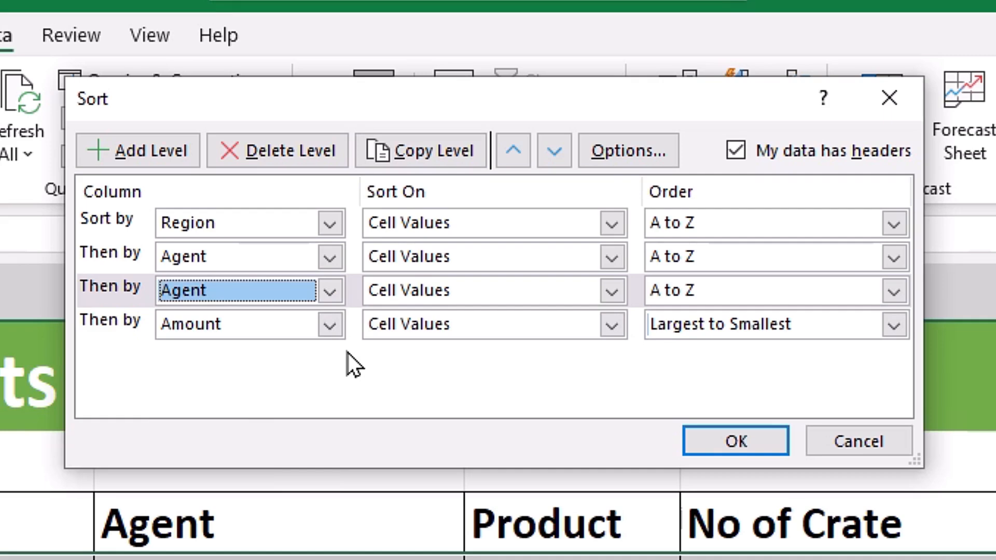
pyautogui.click(117, 289)
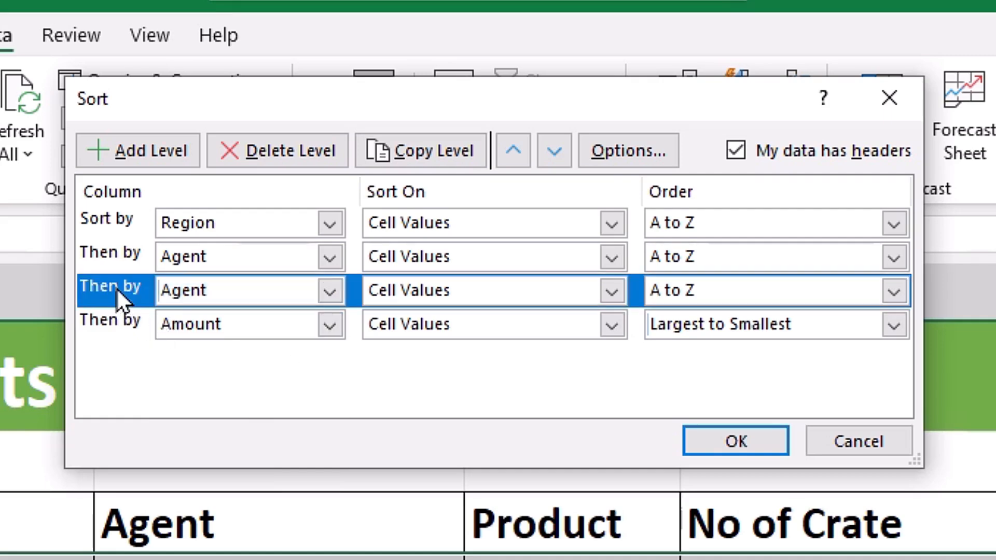
pyautogui.click(265, 148)
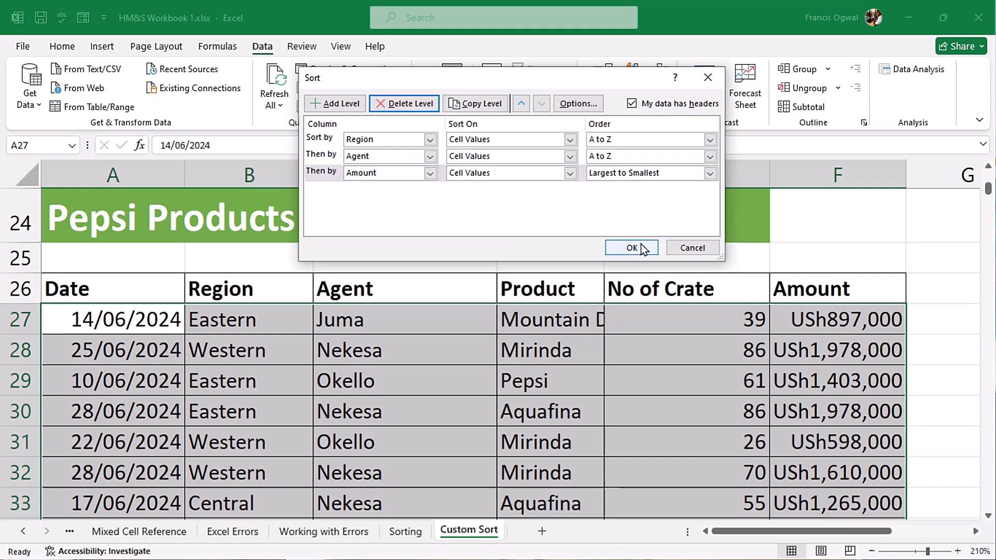
pyautogui.click(632, 248)
pyautogui.click(405, 351)
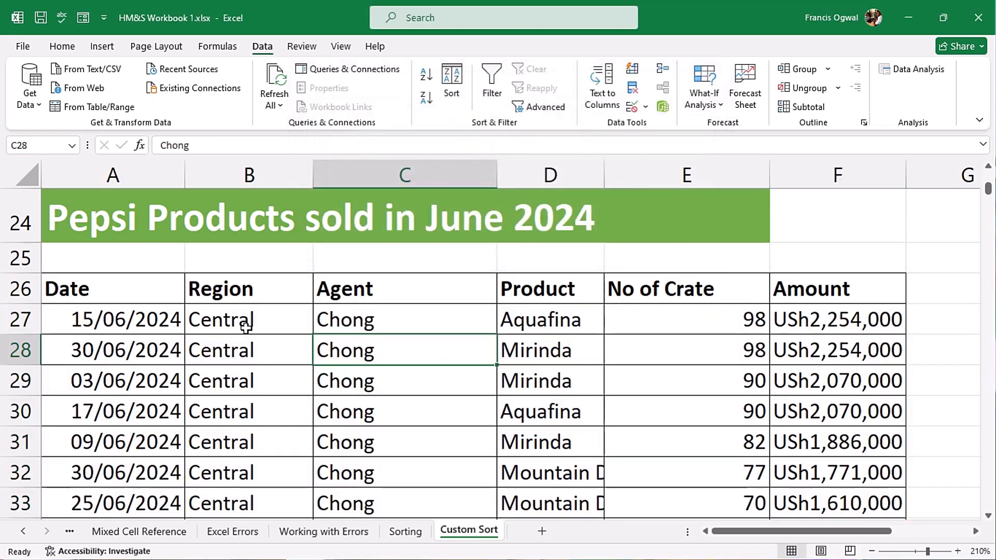
# - Review the order of the Region column down the sorted Pepsi table
pyautogui.scroll(-18, 247, 334)
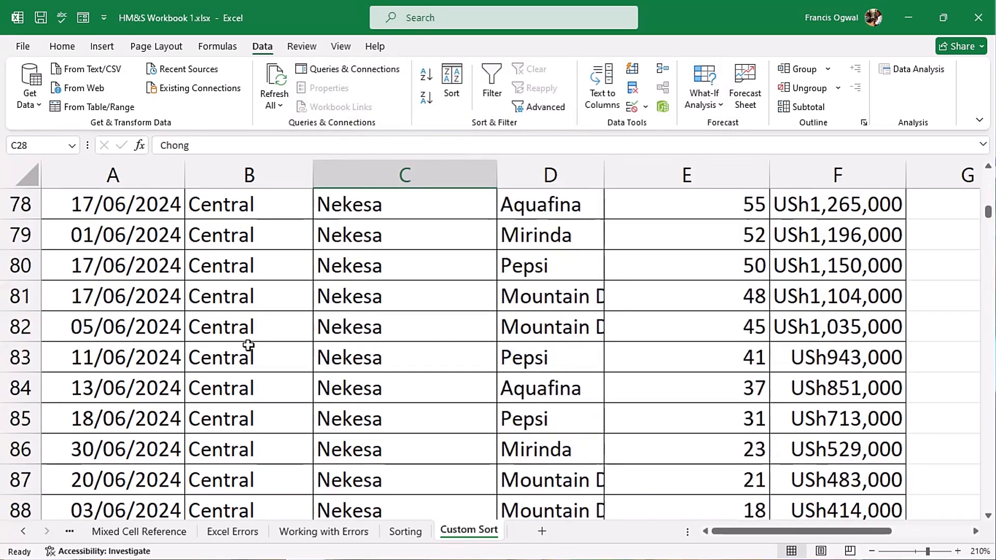
pyautogui.scroll(-10, 249, 345)
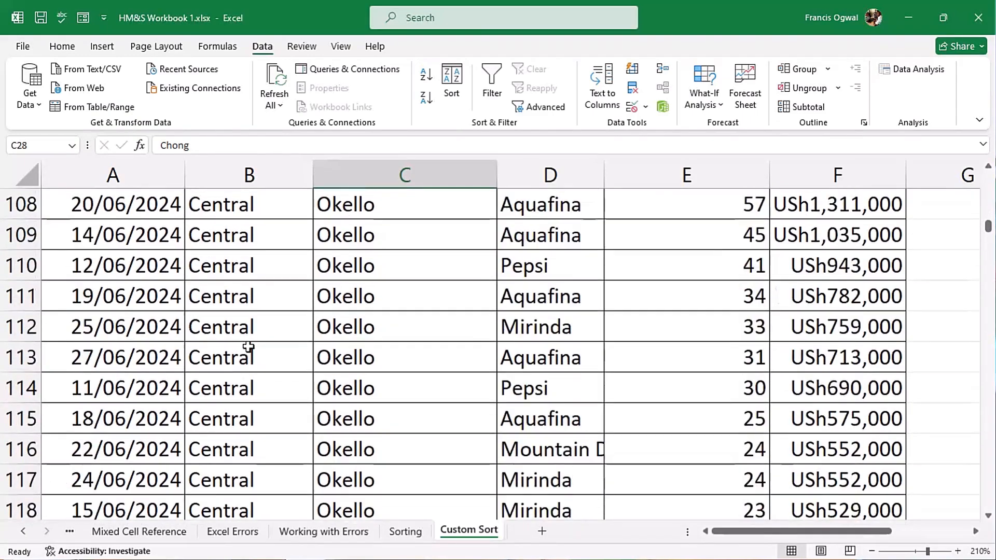
pyautogui.scroll(-7, 249, 345)
pyautogui.scroll(3, 249, 327)
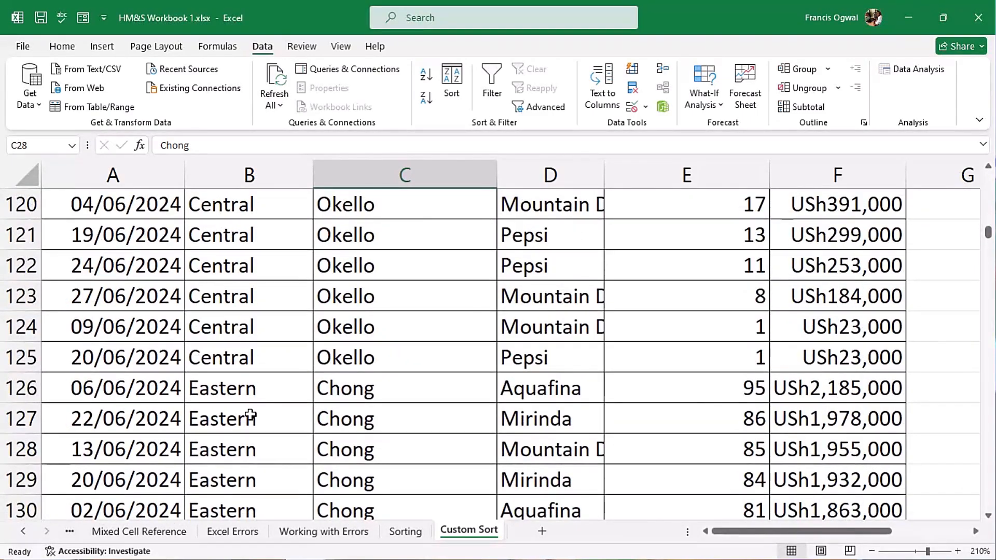
pyautogui.scroll(20, 250, 415)
pyautogui.scroll(-2, 391, 403)
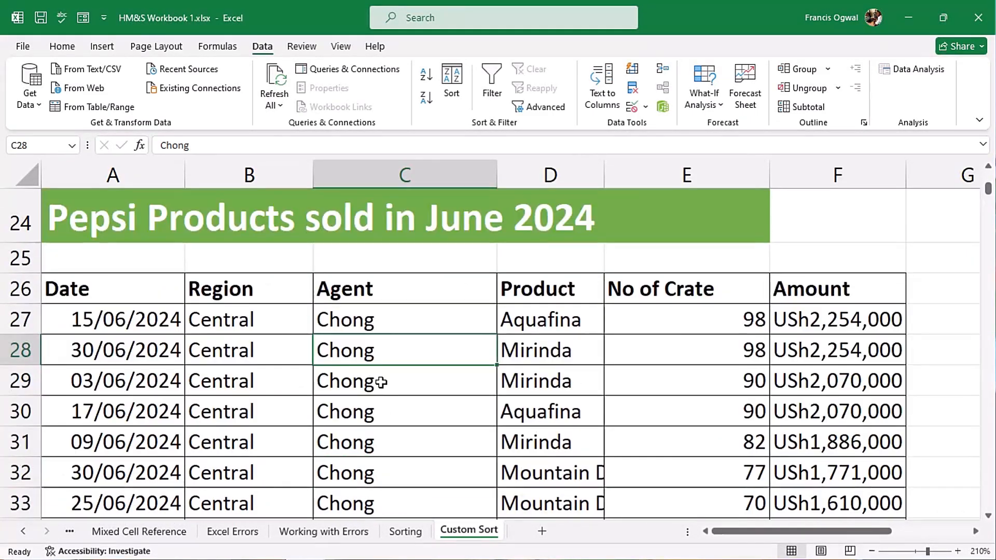
# - Examine how the Agent names are ordered within the Central region and at the start of the Eastern region
pyautogui.moveTo(363, 320); pyautogui.dragTo(363, 414)
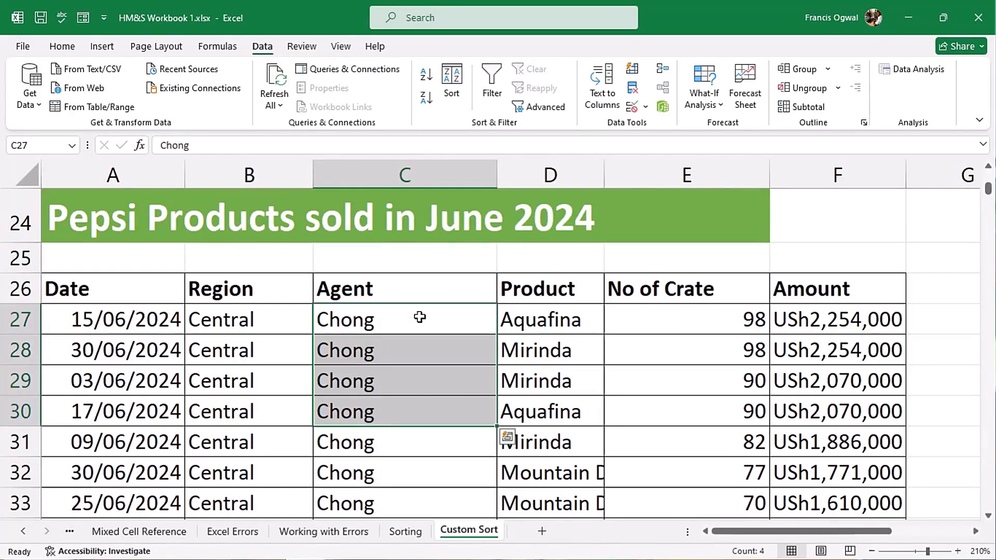
pyautogui.scroll(-7, 415, 306)
pyautogui.scroll(1, 413, 300)
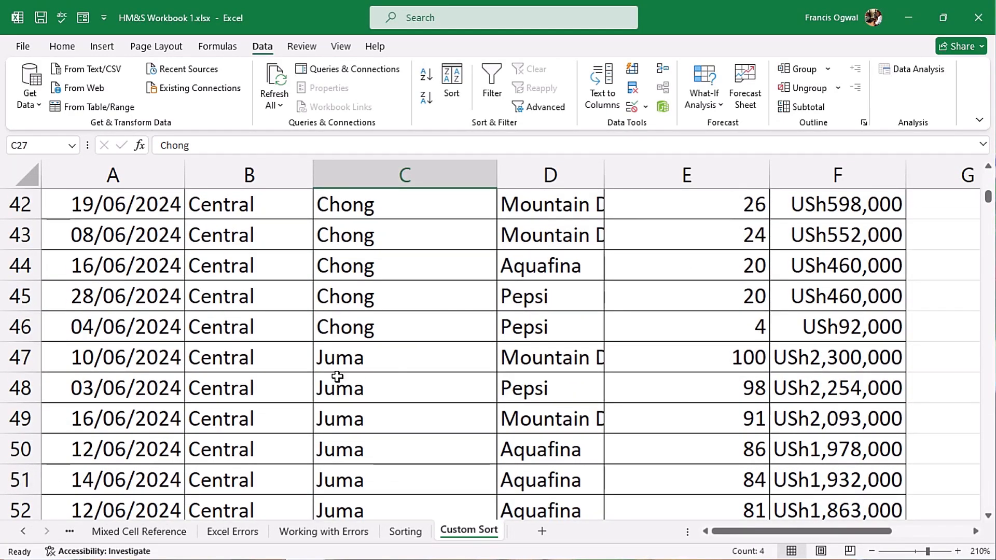
pyautogui.scroll(-7, 370, 362)
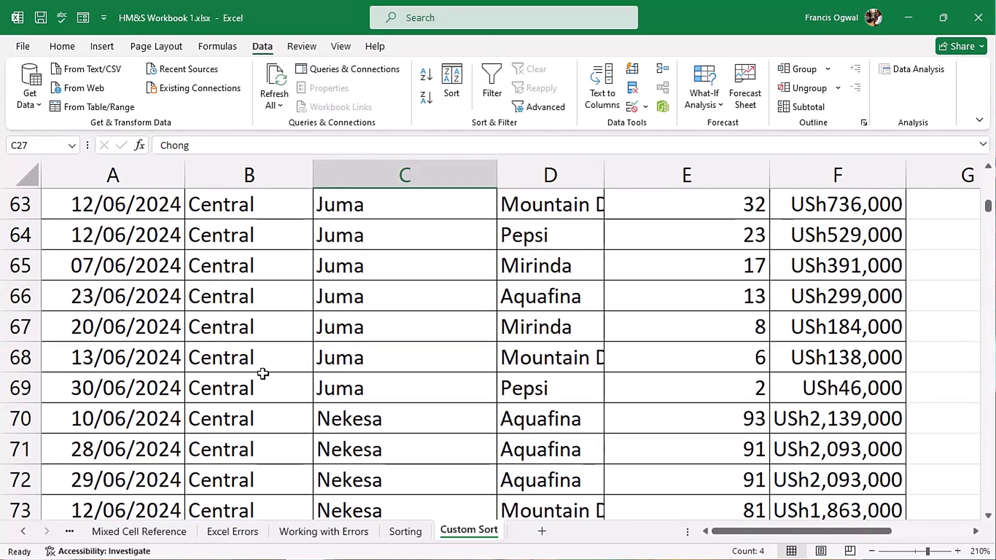
pyautogui.scroll(-10, 262, 324)
pyautogui.scroll(-11, 261, 327)
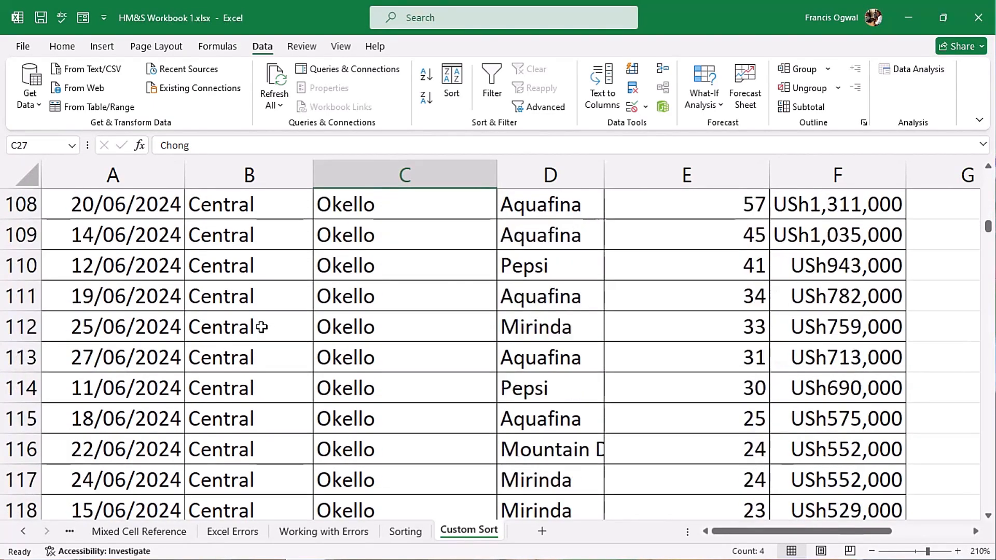
pyautogui.scroll(2, 229, 265)
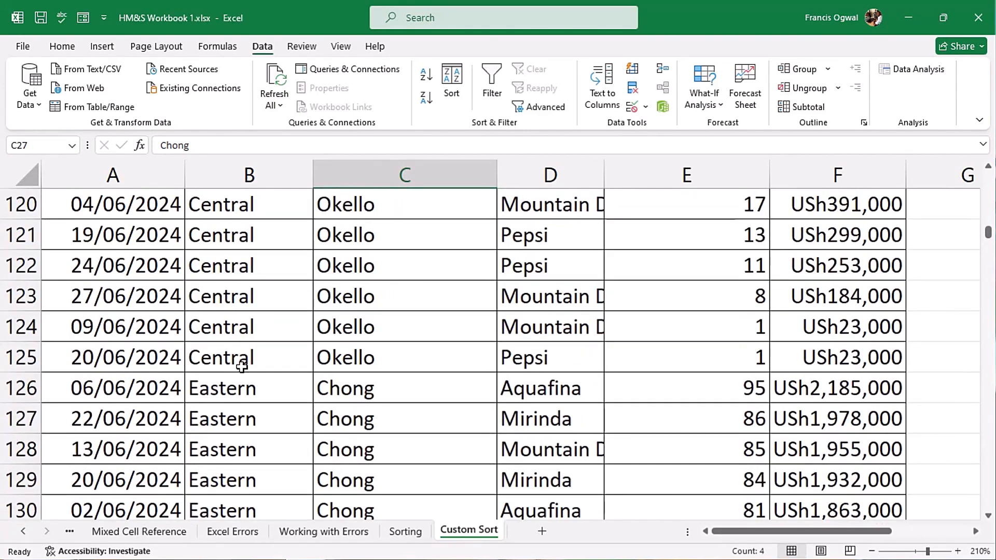
pyautogui.click(311, 391)
pyautogui.moveTo(316, 391); pyautogui.dragTo(383, 391)
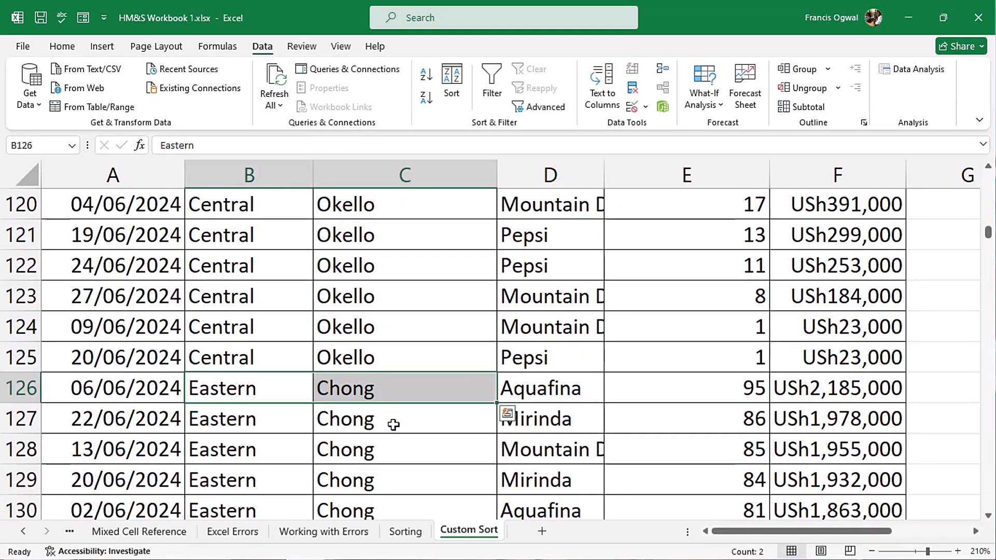
pyautogui.scroll(-4, 393, 410)
pyautogui.scroll(17, 395, 402)
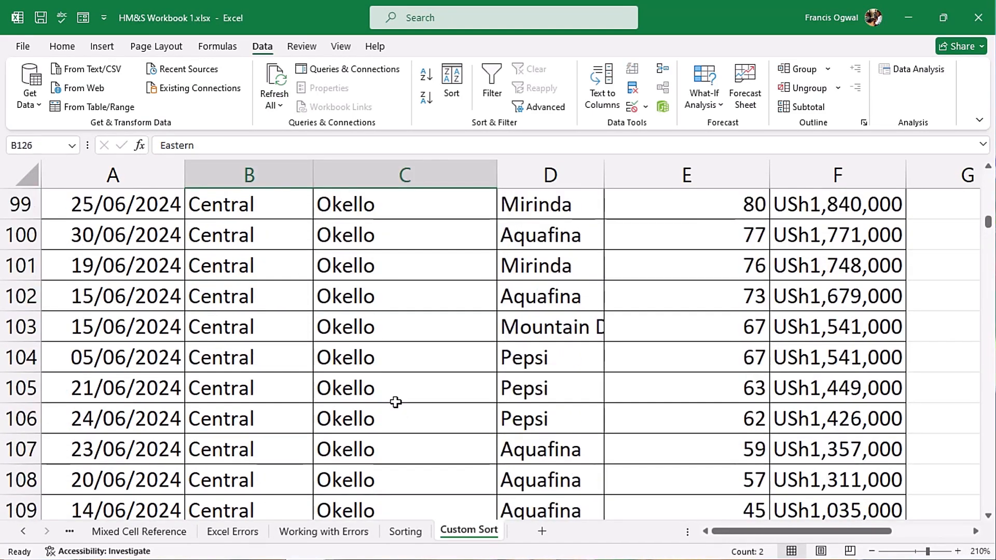
pyautogui.scroll(10, 395, 402)
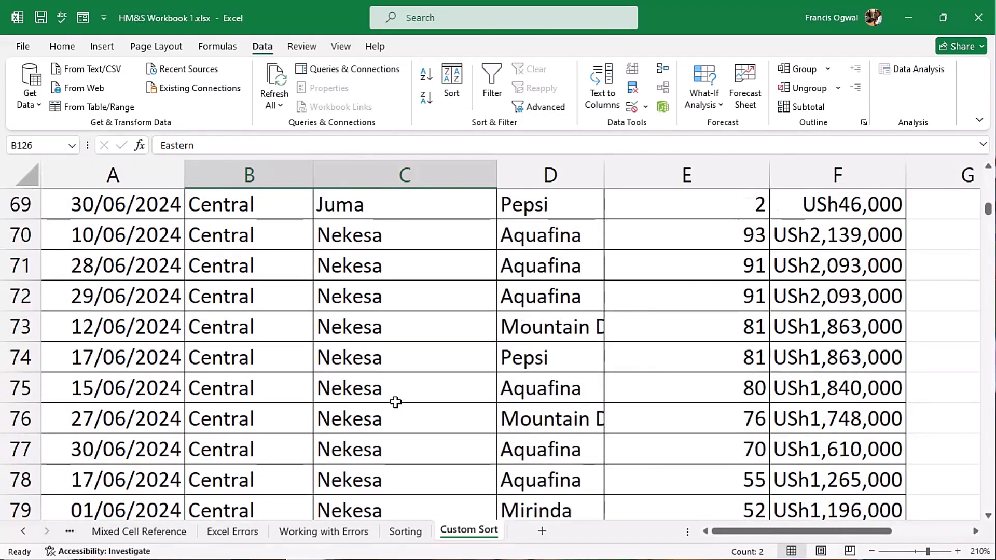
pyautogui.scroll(9, 395, 403)
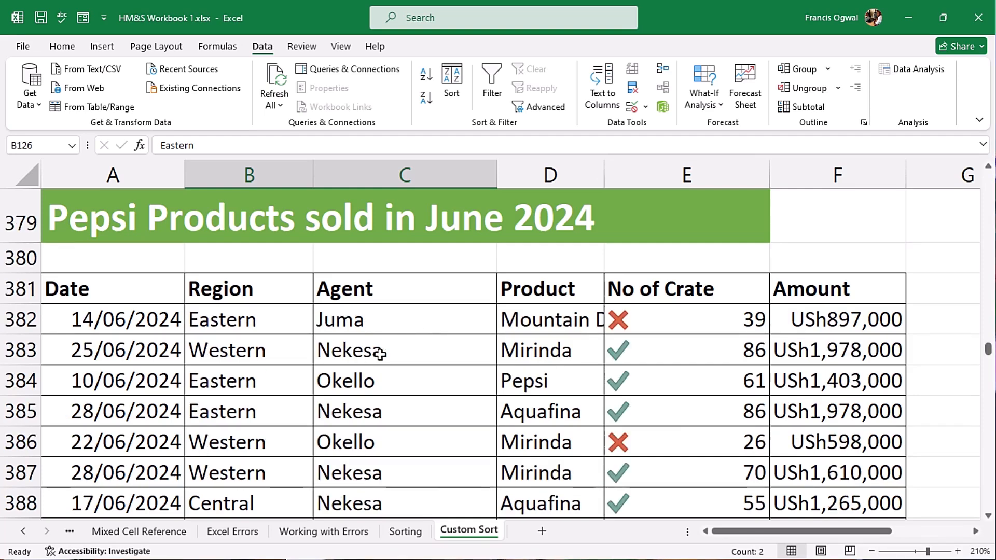
# - Examine the colour-formatted rows in the second Pepsi products table, which starts at row 381
pyautogui.click(384, 340)
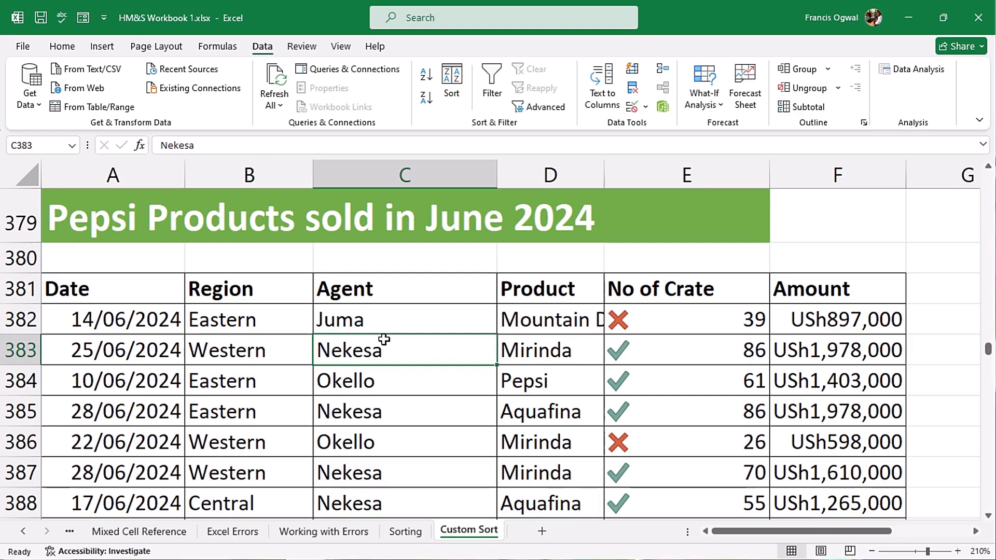
pyautogui.scroll(-9, 641, 368)
pyautogui.scroll(2, 242, 367)
pyautogui.moveTo(142, 384); pyautogui.dragTo(799, 392)
pyautogui.scroll(-3, 578, 414)
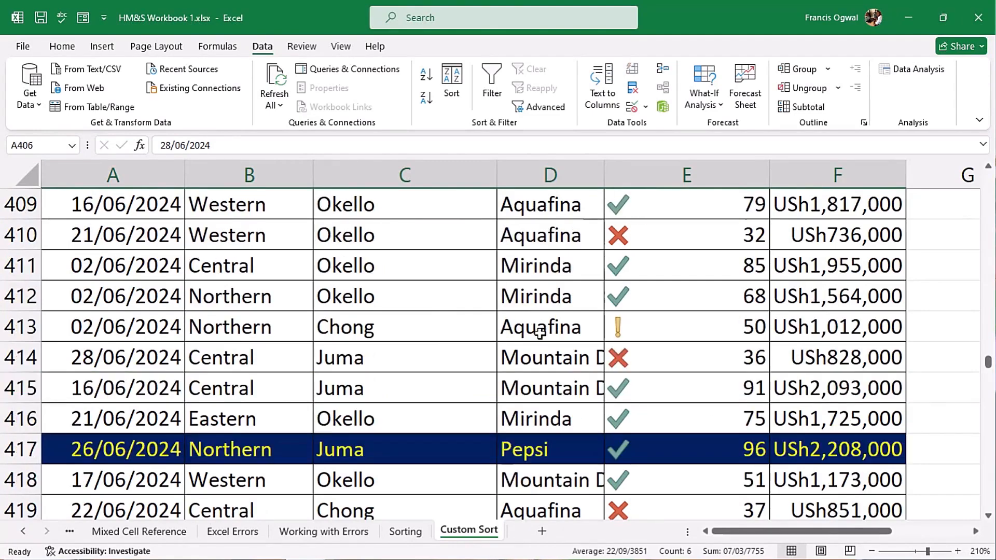
pyautogui.scroll(10, 650, 415)
# - Inspect the icons in the No of Crate column and the Rules table beside the data
pyautogui.click(651, 442)
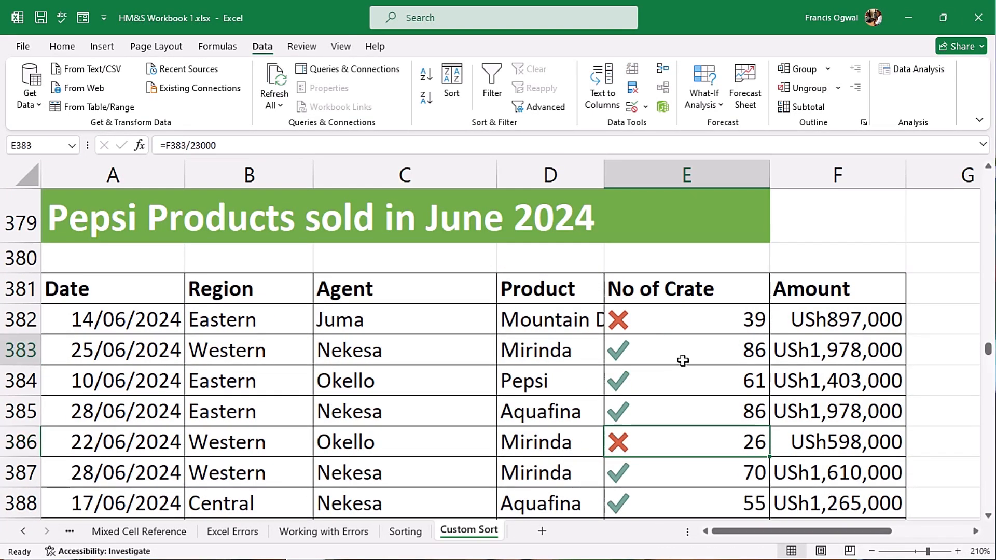
pyautogui.moveTo(678, 354); pyautogui.dragTo(680, 410)
pyautogui.moveTo(799, 535); pyautogui.dragTo(876, 532)
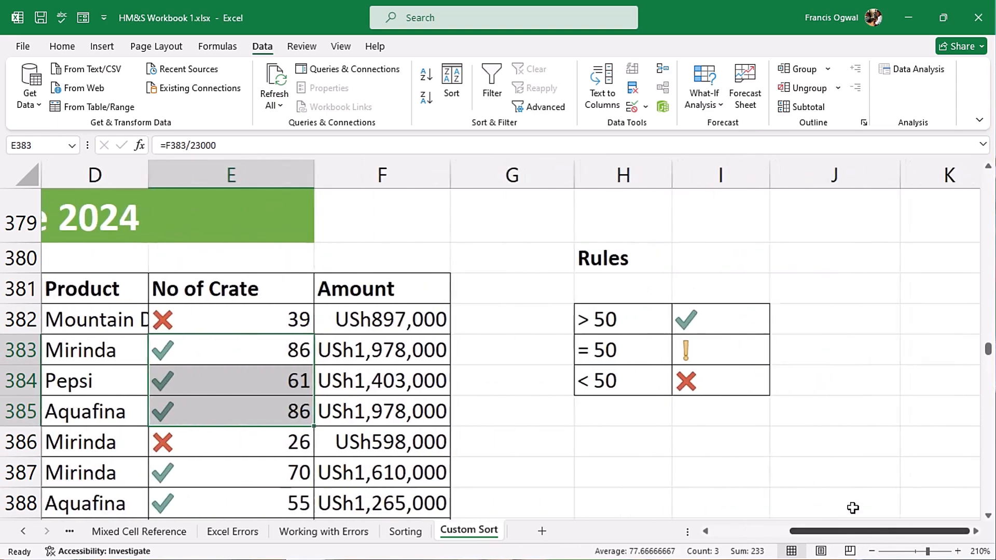
# - Examine the three Color Codings Guides cells H378:J378 and the Rules table beside the Pepsi data
pyautogui.scroll(2, 639, 378)
pyautogui.click(639, 378)
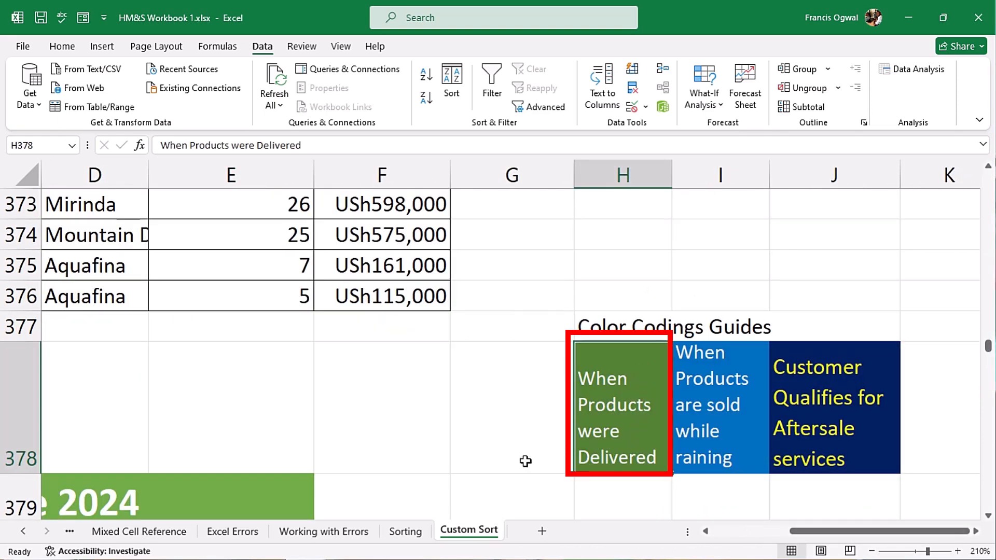
pyautogui.click(767, 421)
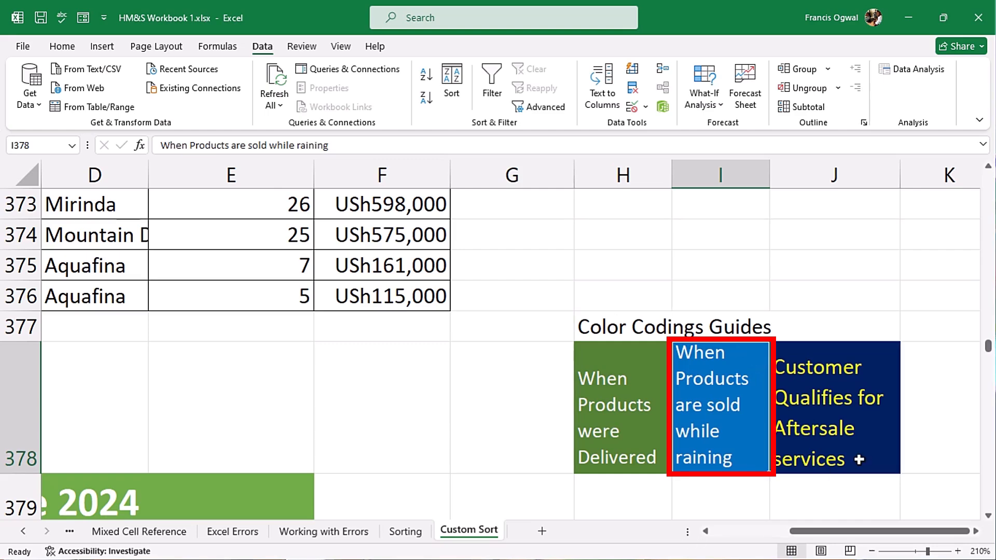
pyautogui.click(885, 436)
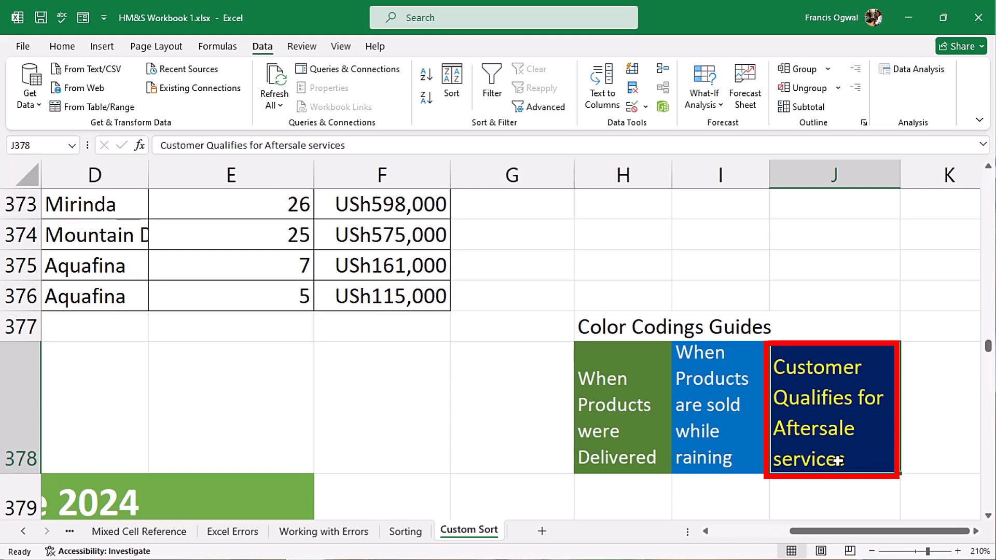
pyautogui.scroll(-3, 674, 371)
pyautogui.scroll(1, 666, 314)
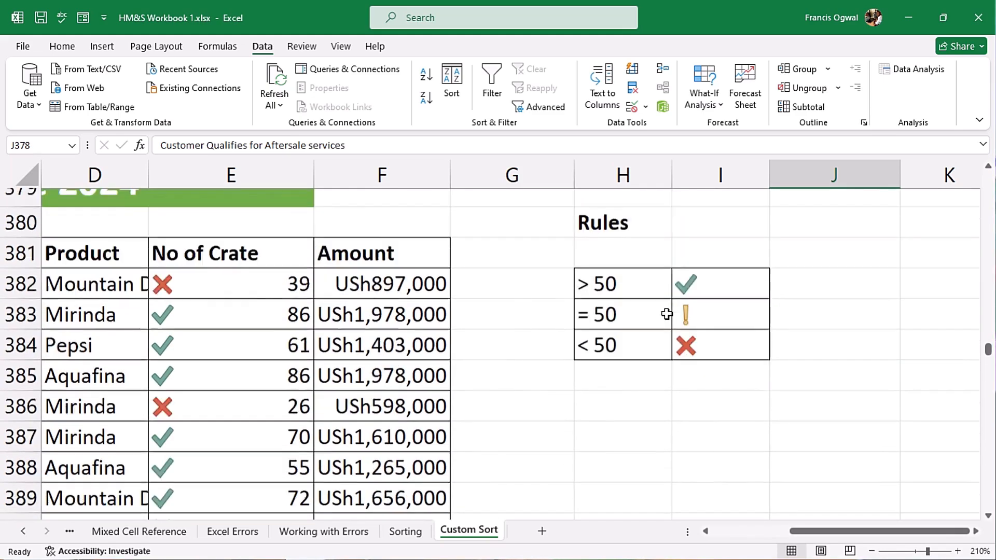
pyautogui.scroll(1, 667, 315)
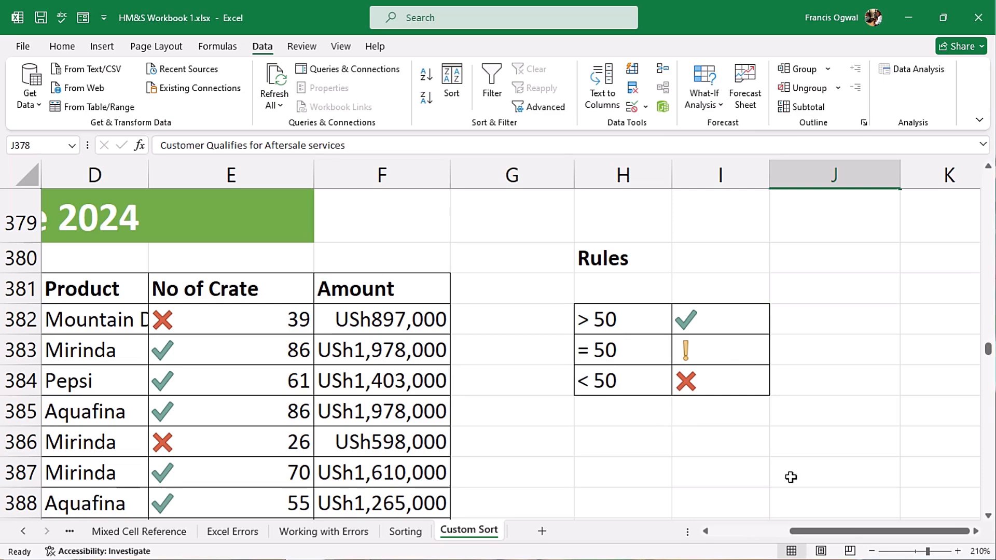
# - Set up a custom sort of the Pepsi table starting at row 381, by the Product column on Cell Color
pyautogui.moveTo(851, 529); pyautogui.dragTo(773, 529)
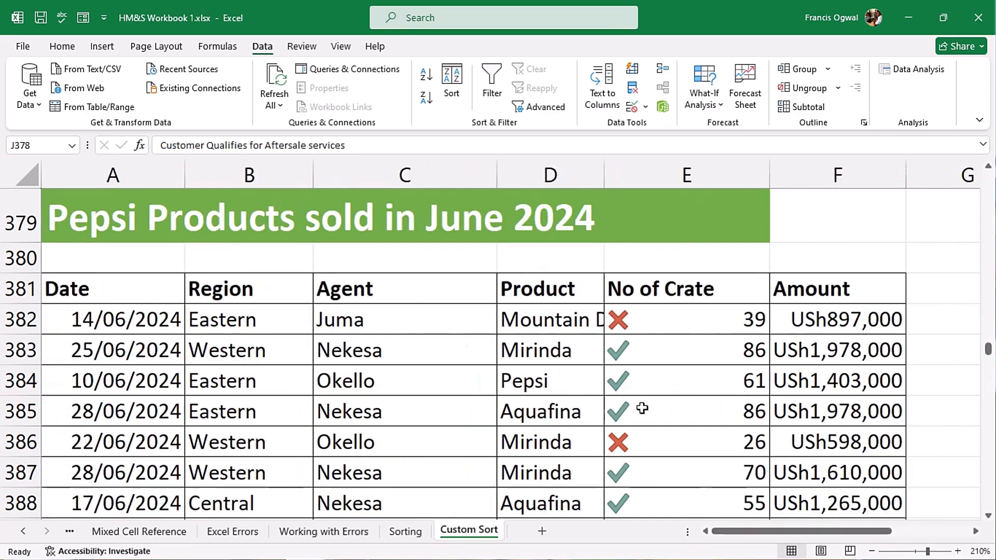
pyautogui.scroll(-6, 733, 345)
pyautogui.scroll(6, 733, 345)
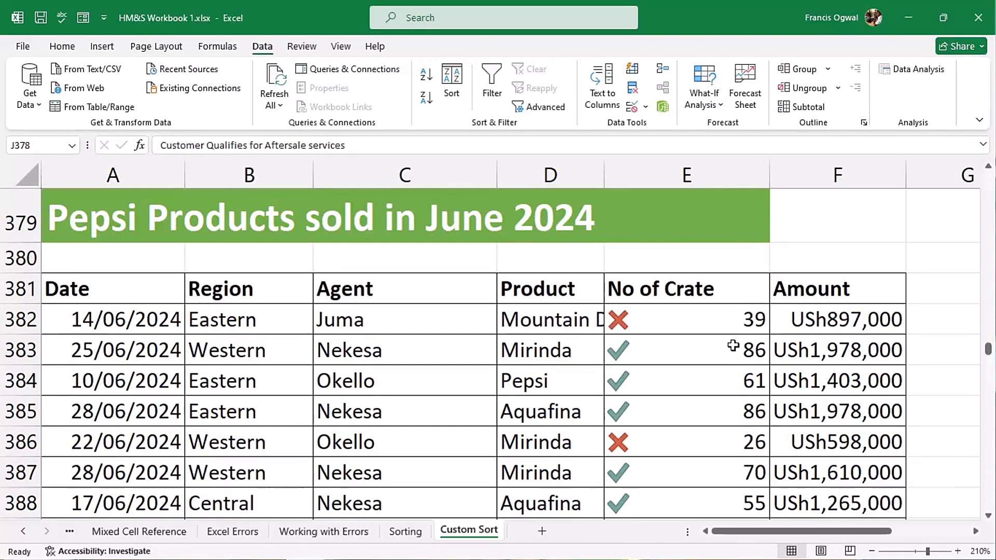
pyautogui.click(399, 354)
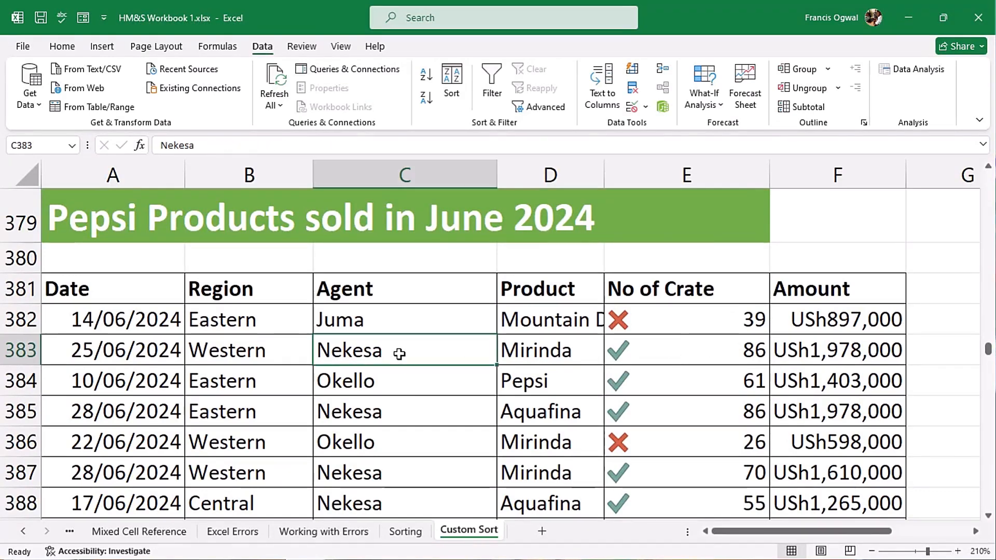
pyautogui.hotkey('alt', 'a')
pyautogui.press('s')
pyautogui.press('s')
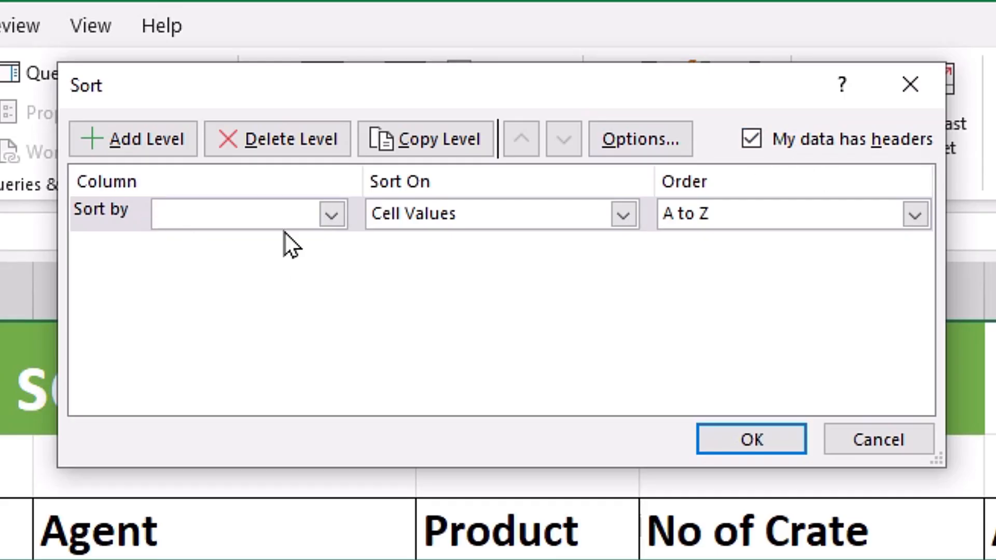
pyautogui.click(314, 218)
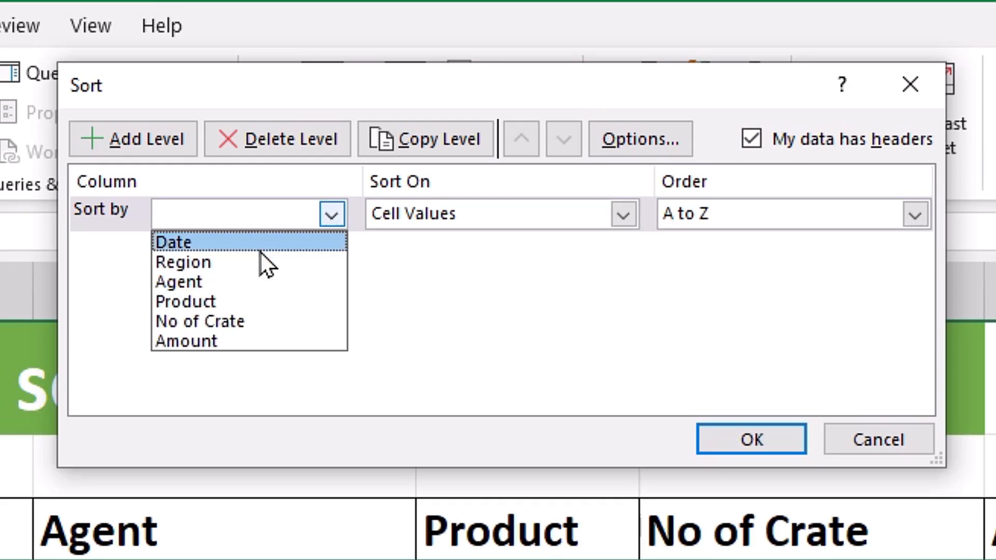
pyautogui.click(222, 303)
pyautogui.click(624, 215)
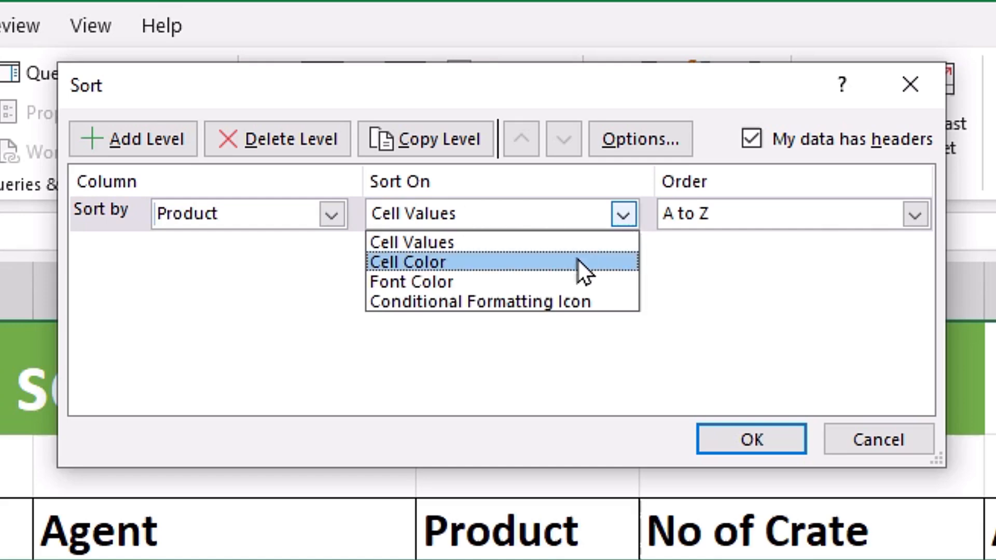
pyautogui.click(462, 263)
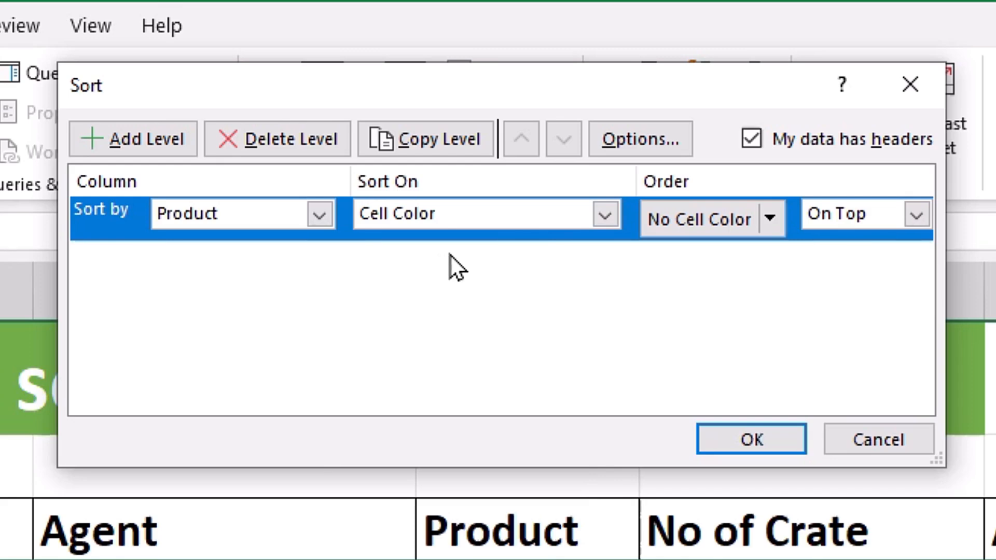
# - Set the sort order to the green cell colour On Top and apply the sort
pyautogui.click(771, 219)
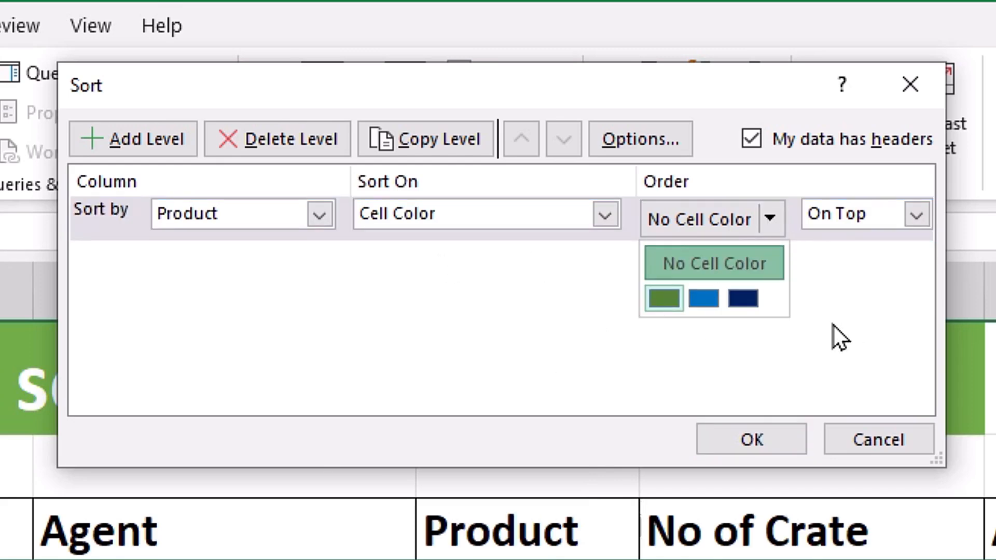
pyautogui.click(674, 298)
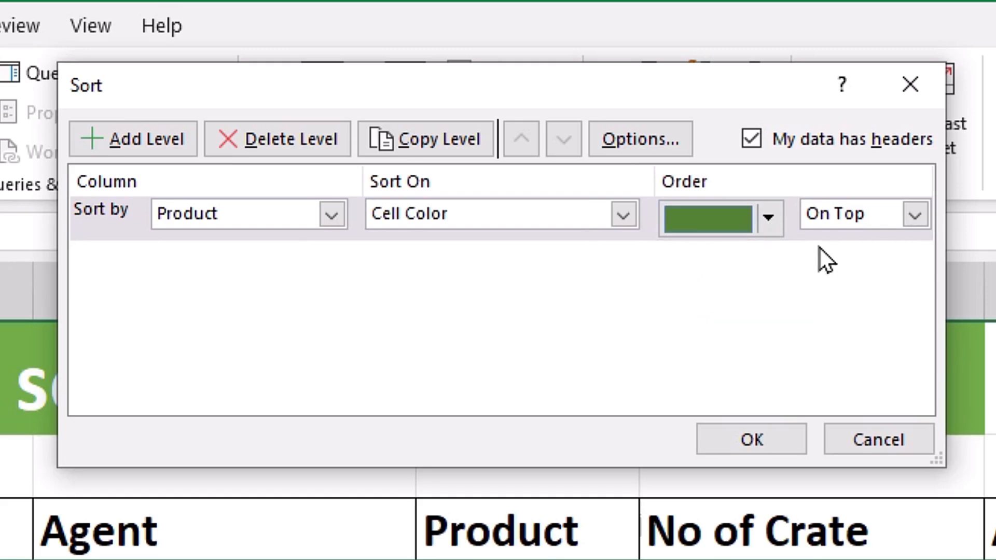
pyautogui.click(915, 217)
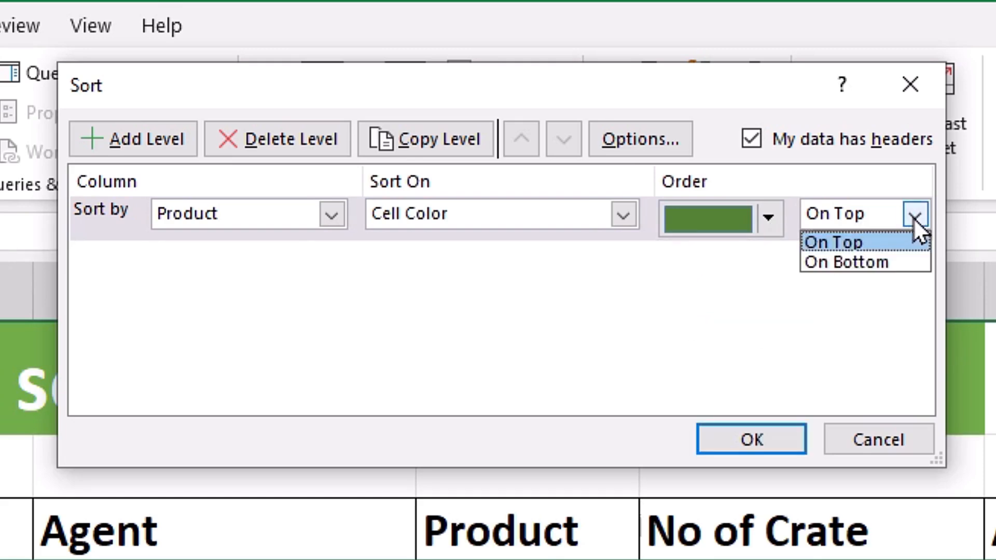
pyautogui.click(843, 242)
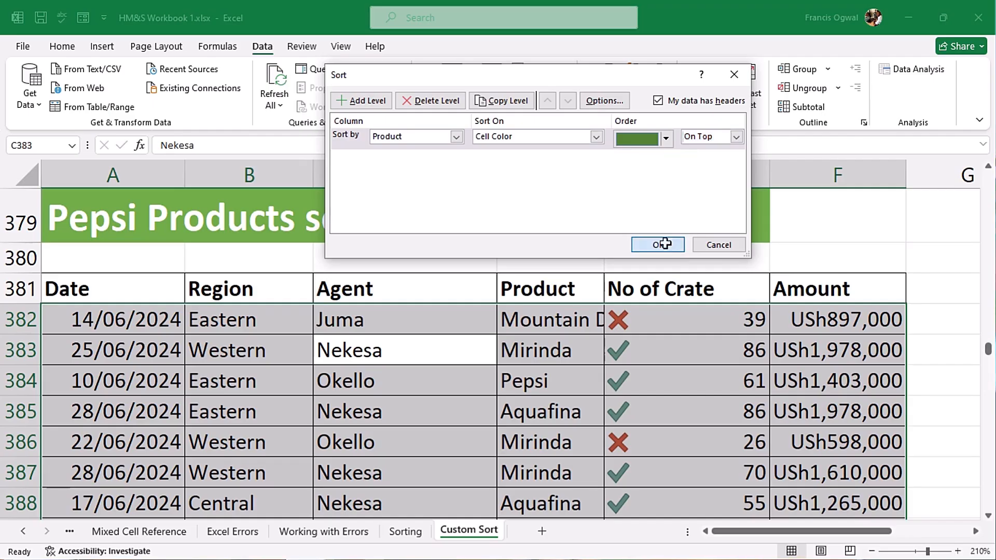
pyautogui.click(658, 244)
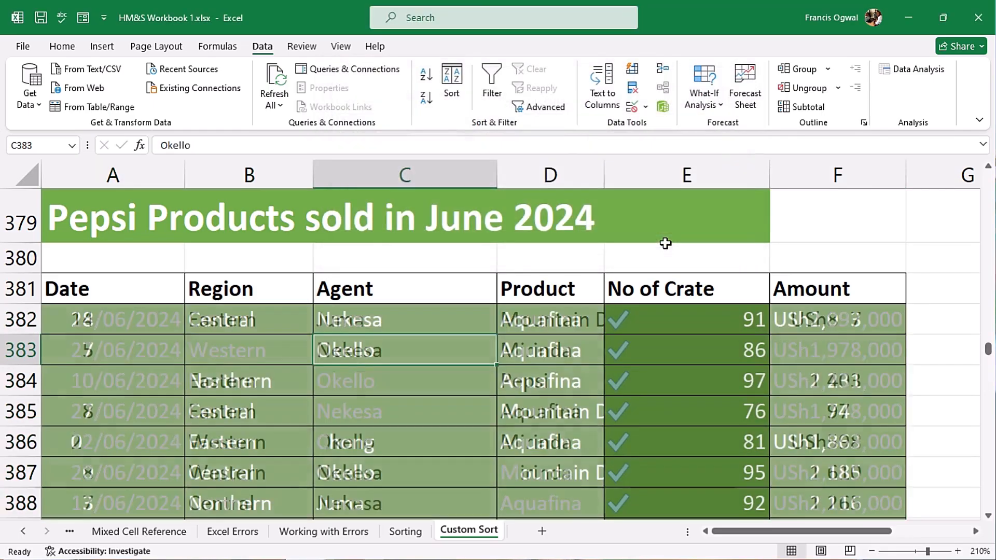
# - Look over the first rows of the sorted Pepsi table and undo the green cell-colour sort
pyautogui.scroll(-2, 602, 394)
pyautogui.scroll(1, 589, 374)
pyautogui.scroll(1, 419, 322)
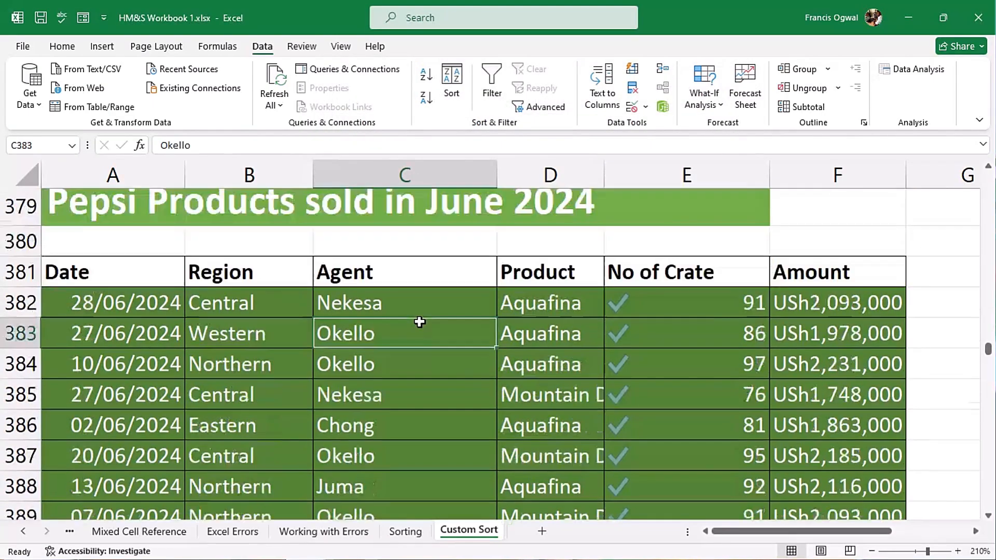
pyautogui.scroll(-1, 397, 352)
pyautogui.scroll(-1, 396, 351)
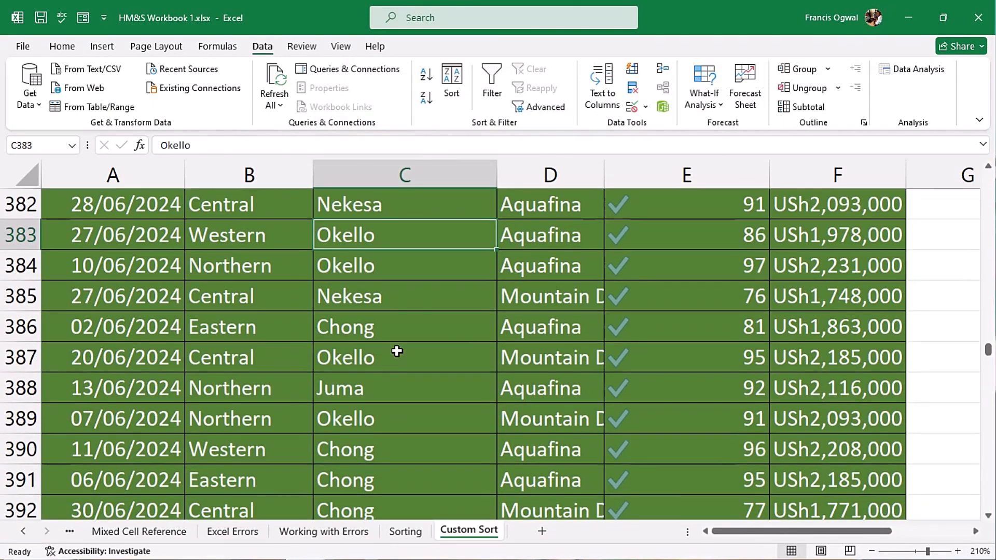
pyautogui.hotkey('ctrl', 'z')
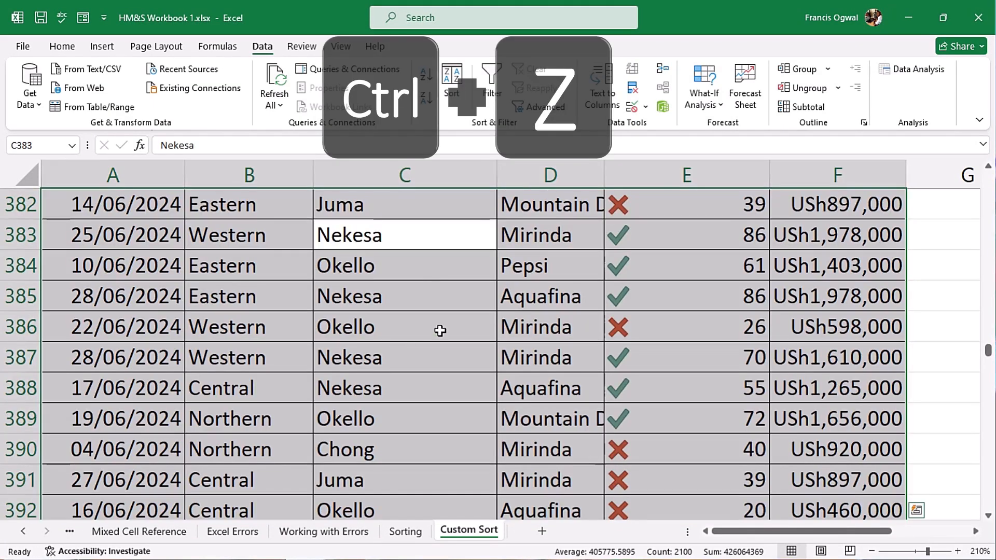
# - Sort the Pepsi table by the Agent column on Cell Color, with the blue cells On Bottom
pyautogui.click(429, 239)
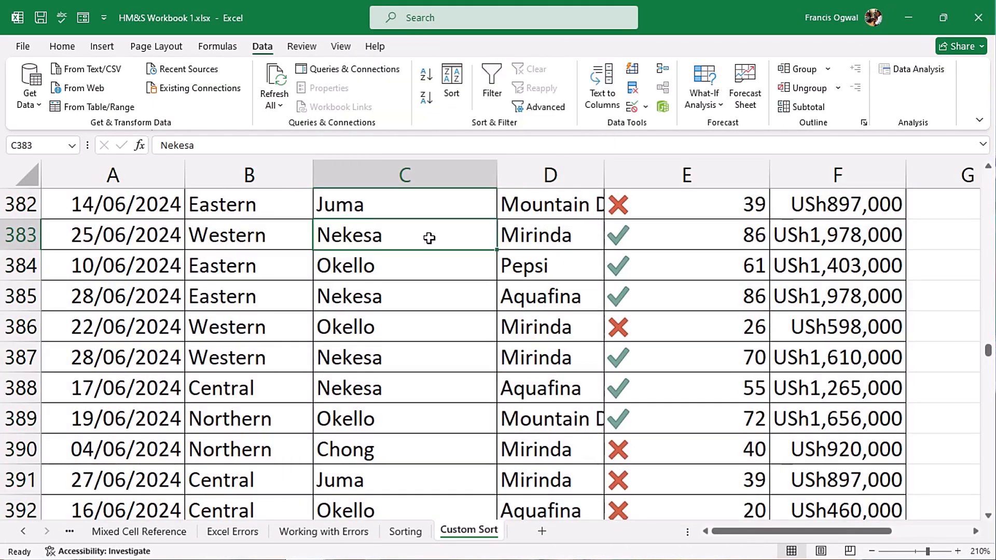
pyautogui.hotkey('alt', 'a')
pyautogui.press('s')
pyautogui.press('s')
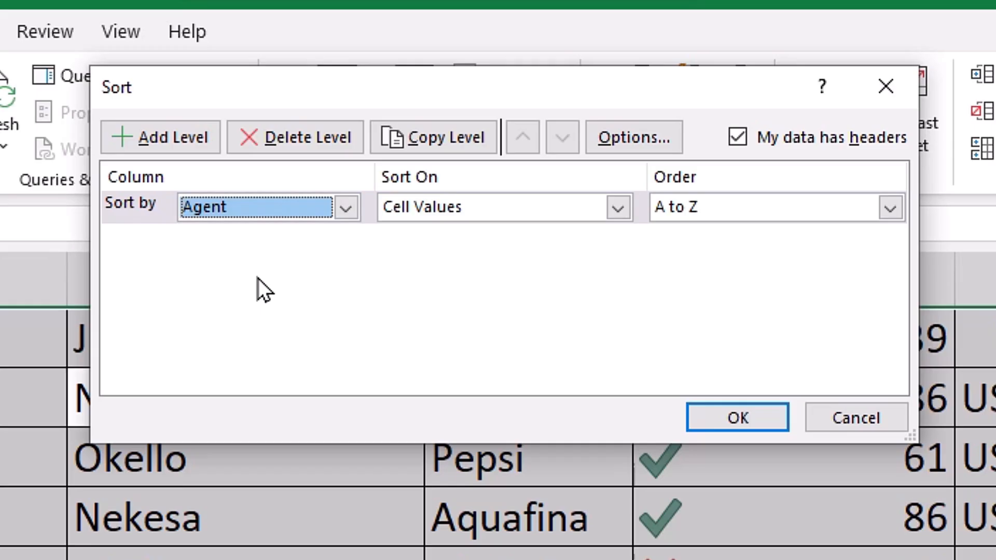
pyautogui.click(617, 208)
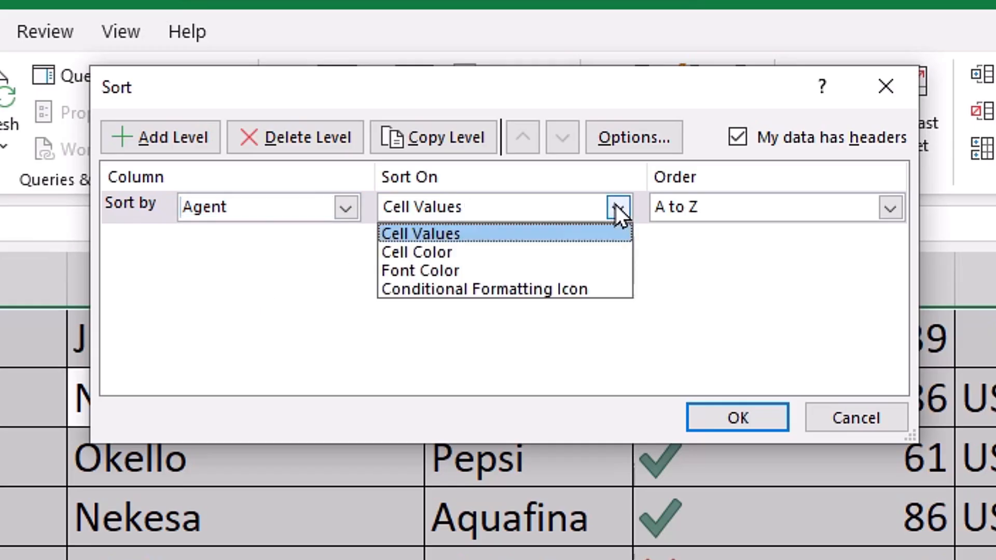
pyautogui.click(493, 250)
pyautogui.click(756, 212)
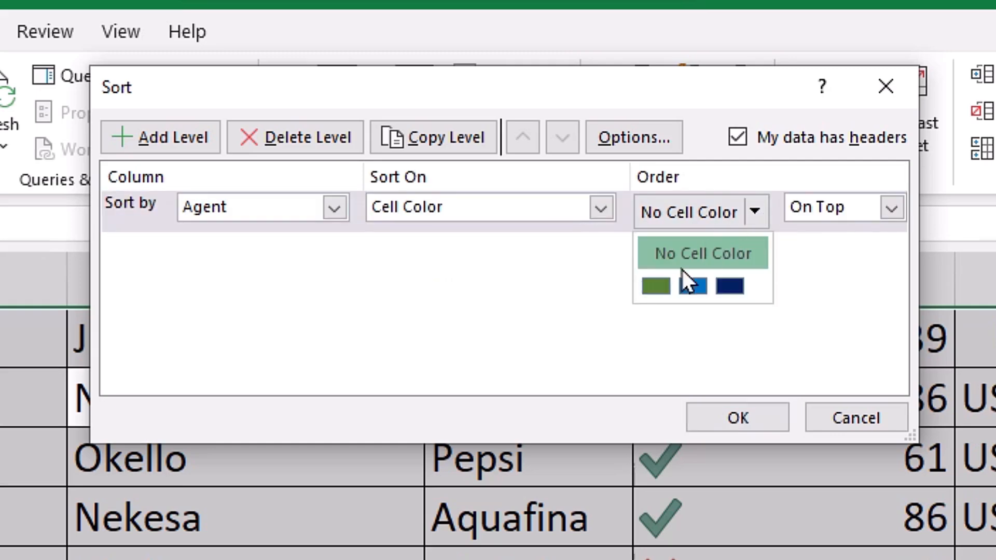
pyautogui.click(698, 293)
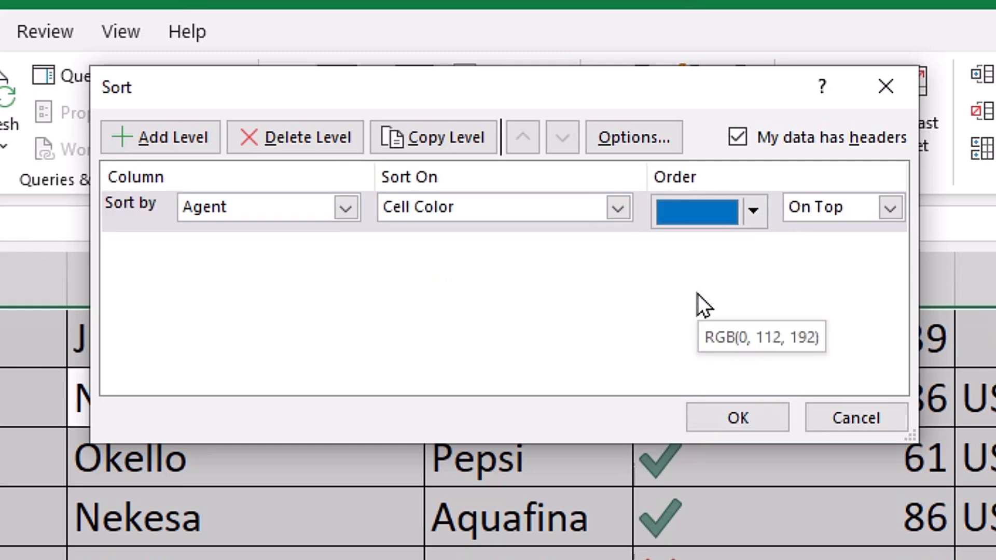
pyautogui.click(888, 209)
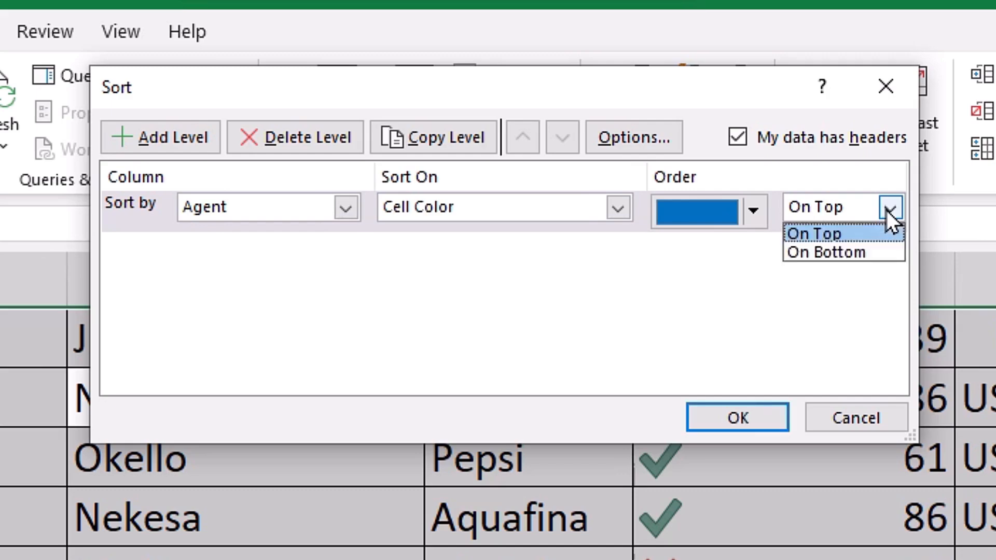
pyautogui.click(833, 254)
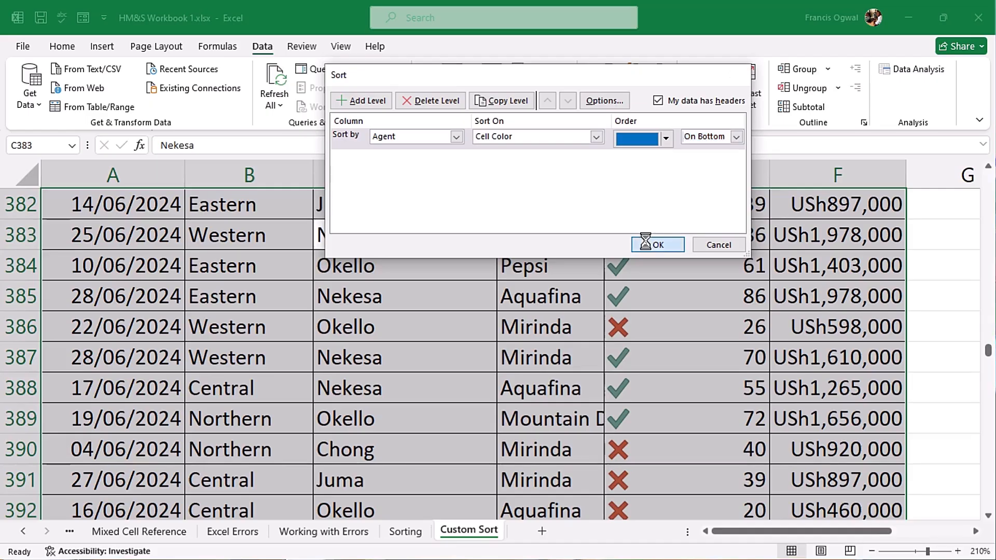
pyautogui.click(722, 415)
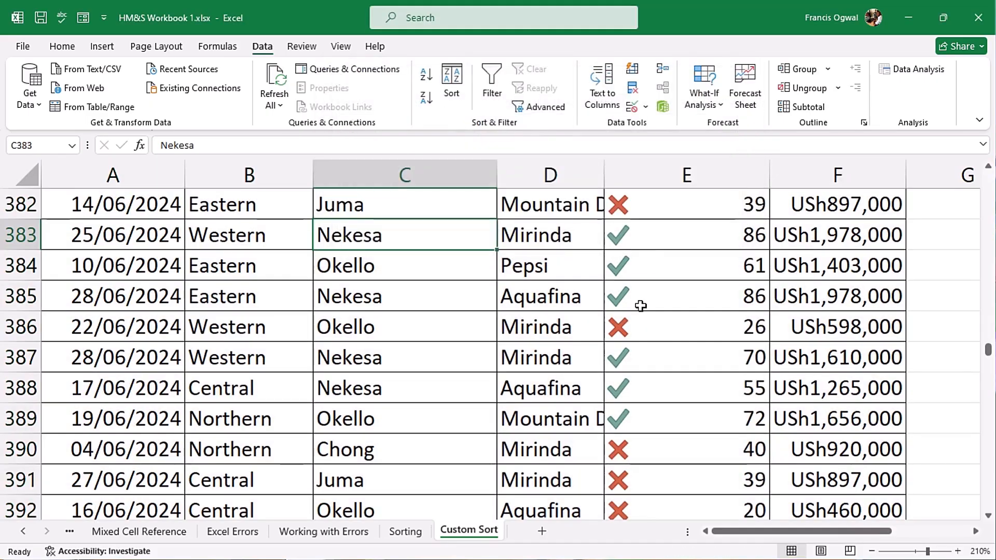
# - Check the blue rows 729 to 731 at the end of the table and undo the blue cell-colour sort
pyautogui.hotkey('ctrl', 'Down')
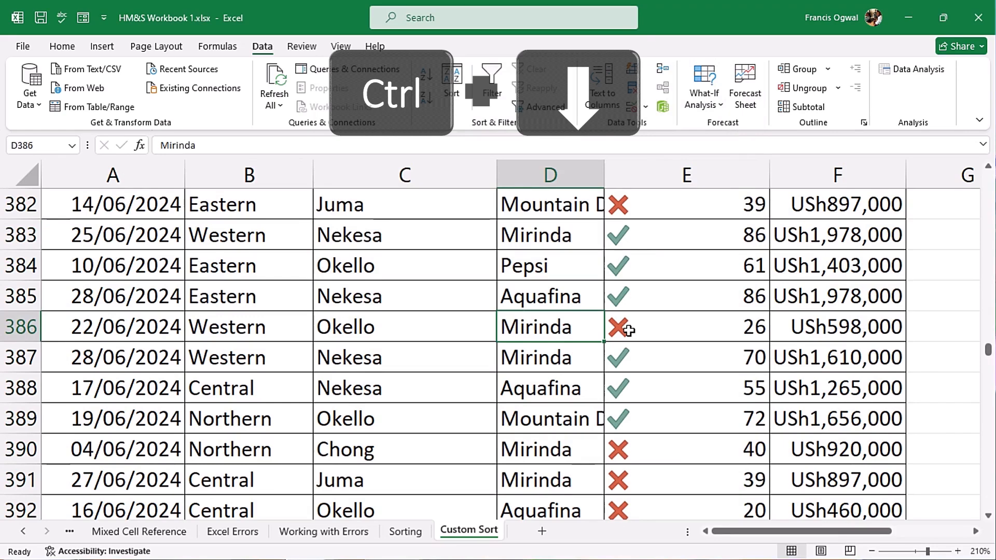
pyautogui.moveTo(111, 418); pyautogui.dragTo(882, 480)
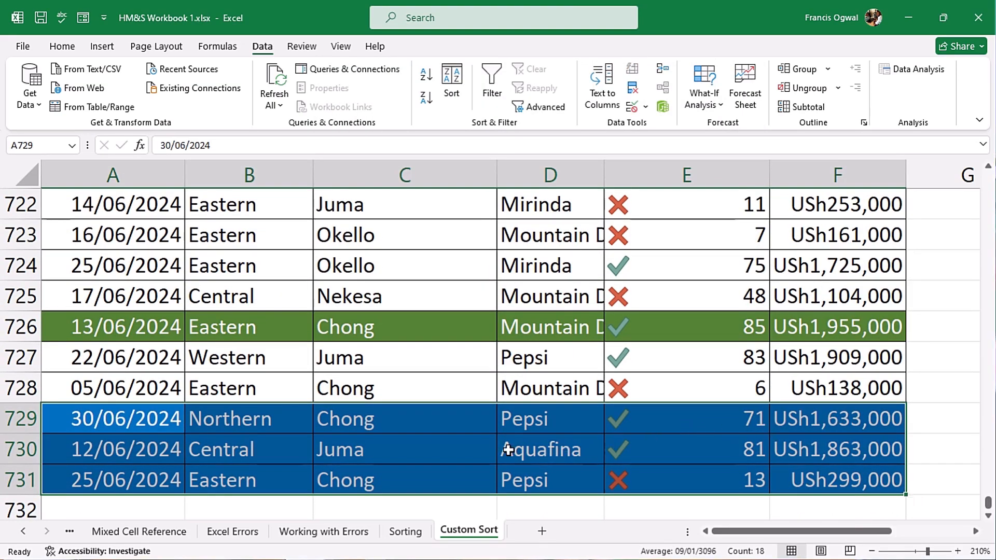
pyautogui.click(450, 421)
pyautogui.hotkey('ctrl', 'z')
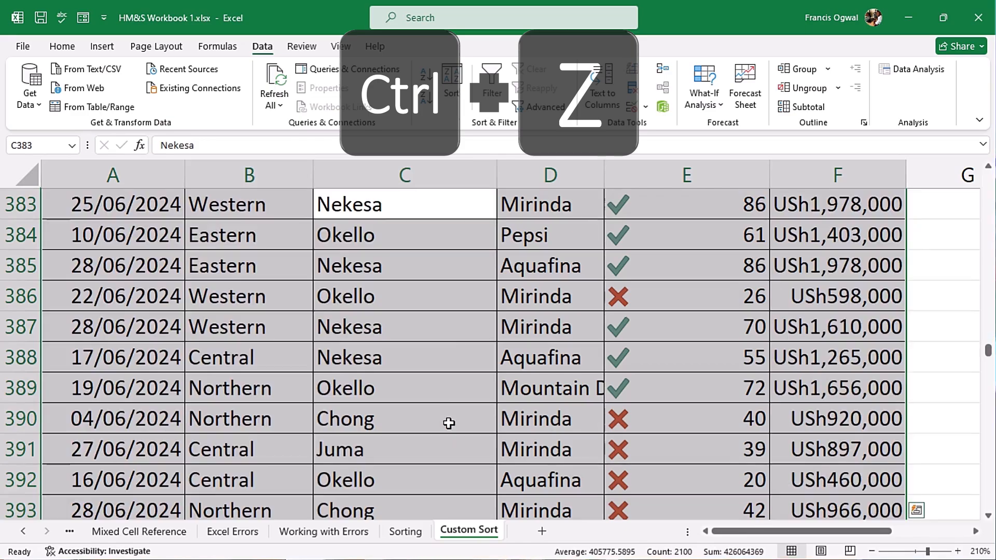
# - Sort the Pepsi table by the Product column on Font Color, with yellow text On Top
pyautogui.scroll(1, 452, 342)
pyautogui.hotkey('alt', 'a')
pyautogui.press('s')
pyautogui.press('s')
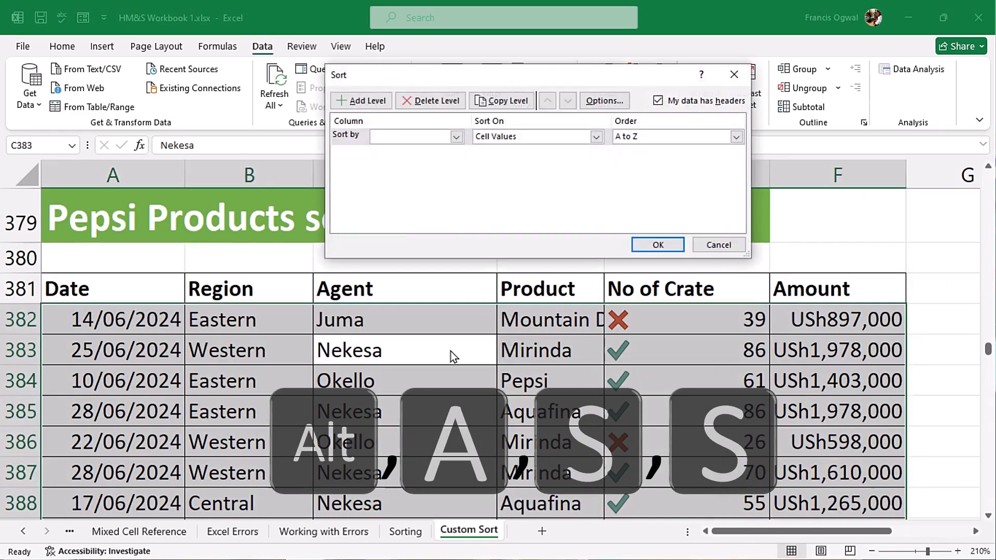
pyautogui.click(457, 136)
pyautogui.click(410, 178)
pyautogui.click(596, 137)
pyautogui.click(510, 171)
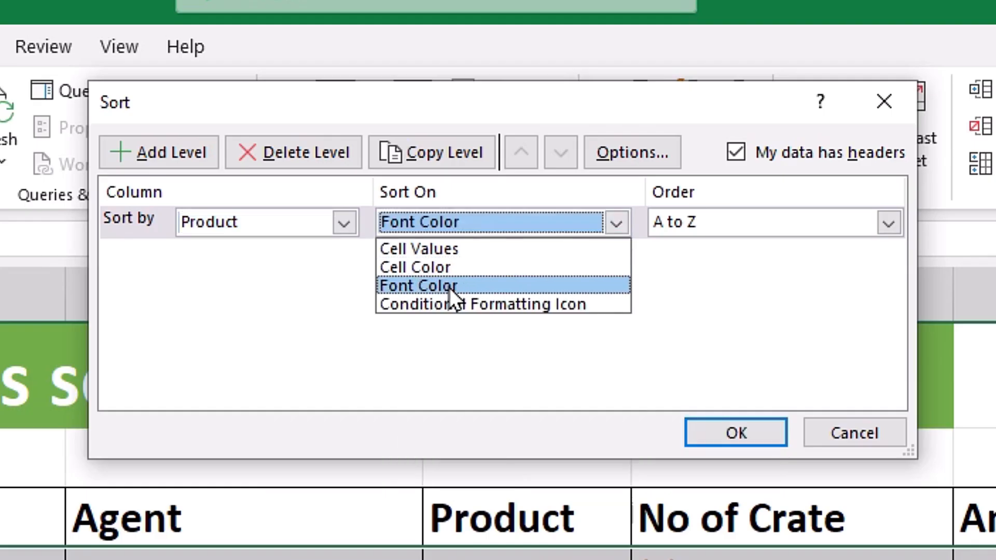
pyautogui.click(449, 288)
pyautogui.click(761, 225)
pyautogui.click(707, 268)
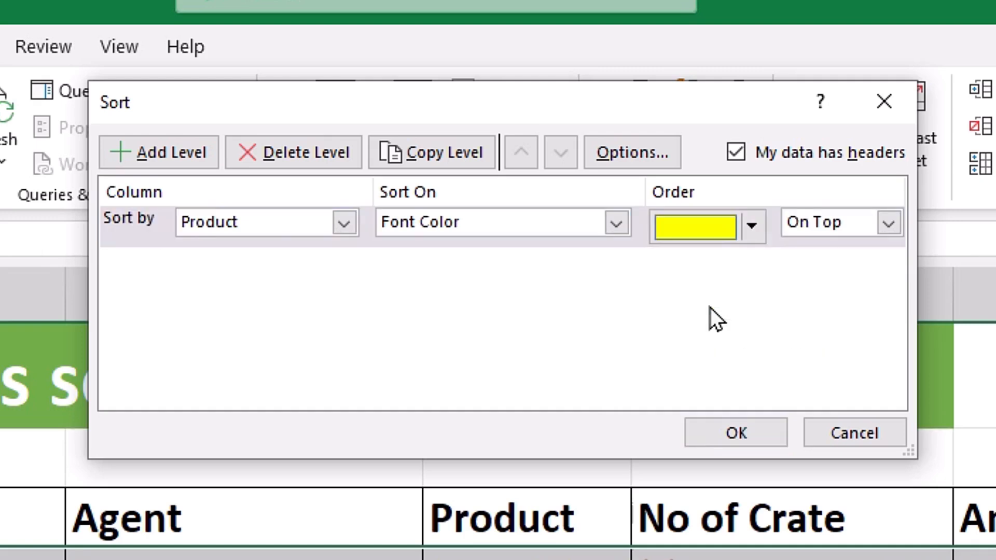
pyautogui.click(752, 434)
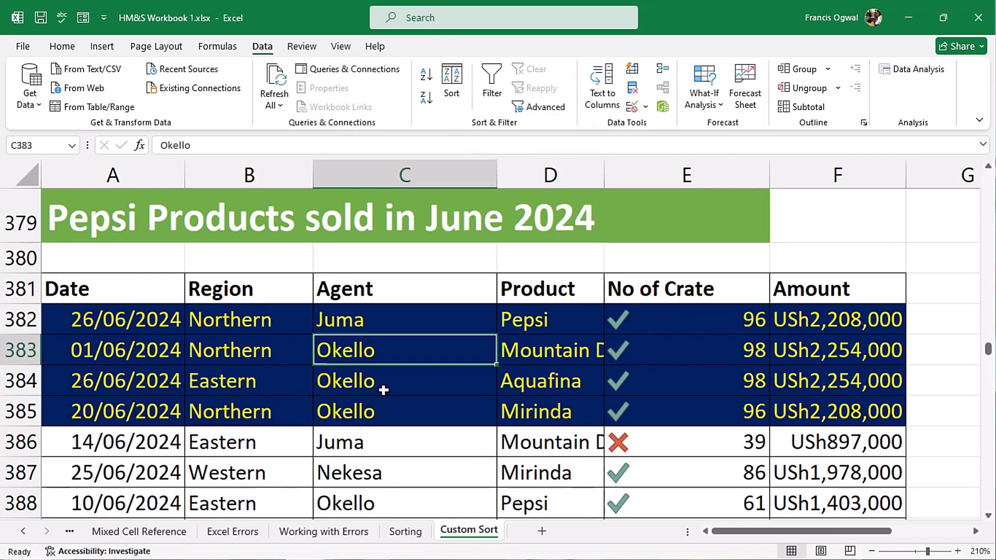
# - Undo the yellow font-color sort of the Pepsi table
pyautogui.hotkey('ctrl', 'z')
pyautogui.click(523, 380)
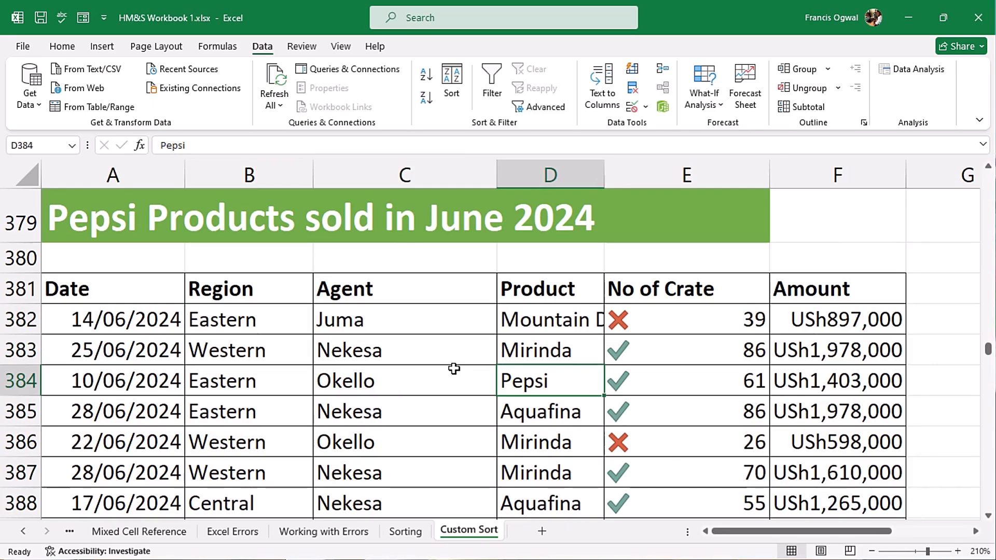
# - Sort the Pepsi table by the No of Crate column on Conditional Formatting Icon, with the yellow exclamation On Top
pyautogui.hotkey('alt', 'a')
pyautogui.press('s')
pyautogui.press('s')
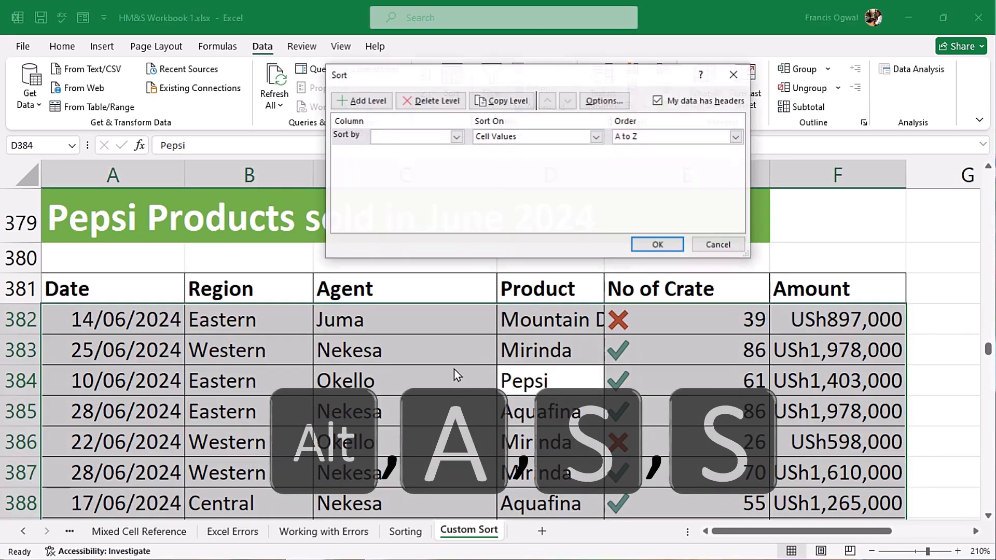
pyautogui.click(456, 137)
pyautogui.click(404, 188)
pyautogui.click(597, 137)
pyautogui.click(515, 301)
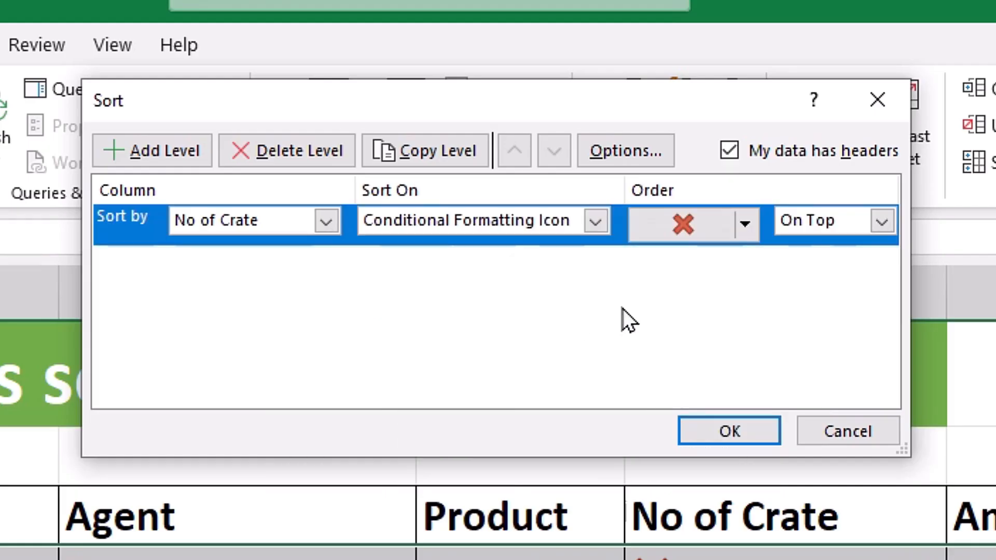
pyautogui.click(744, 222)
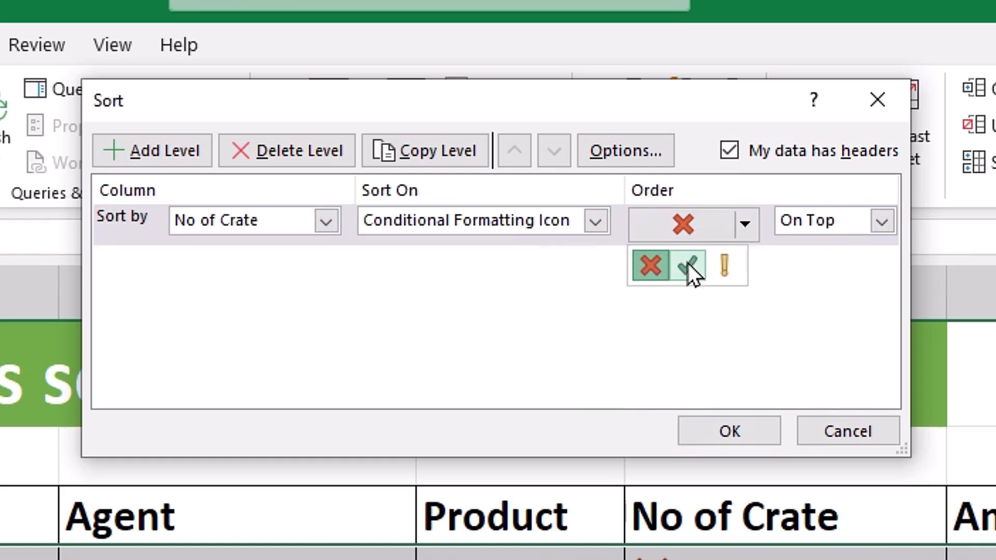
pyautogui.click(723, 266)
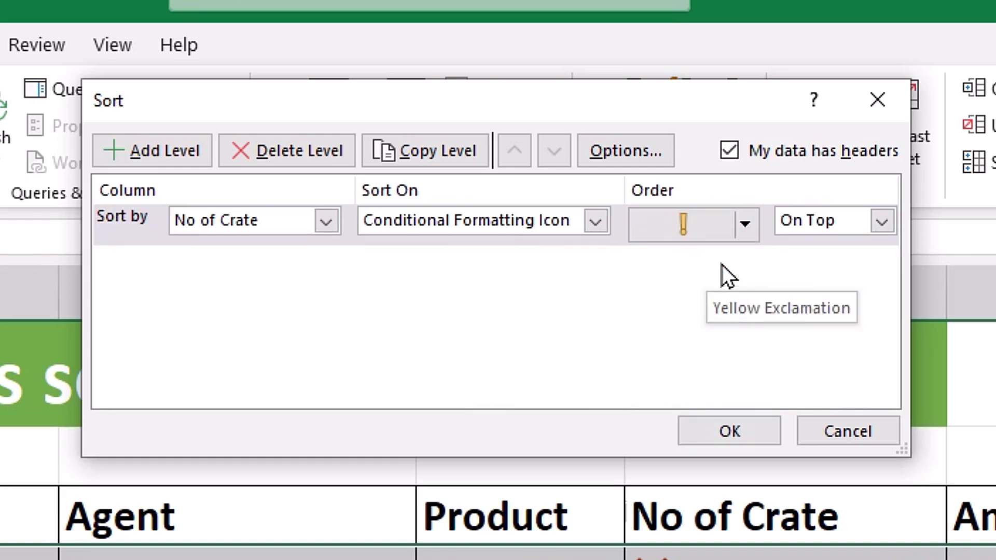
pyautogui.click(882, 222)
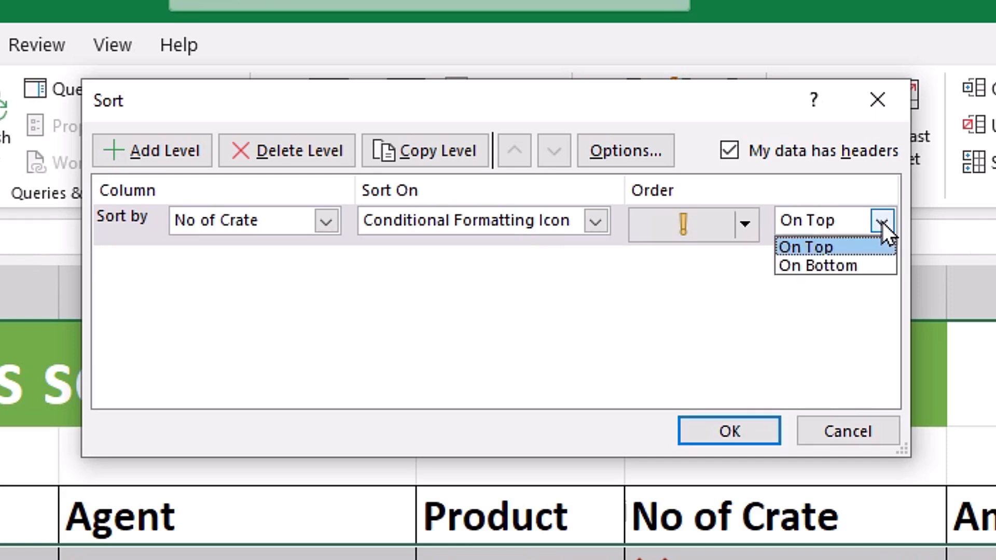
pyautogui.click(882, 222)
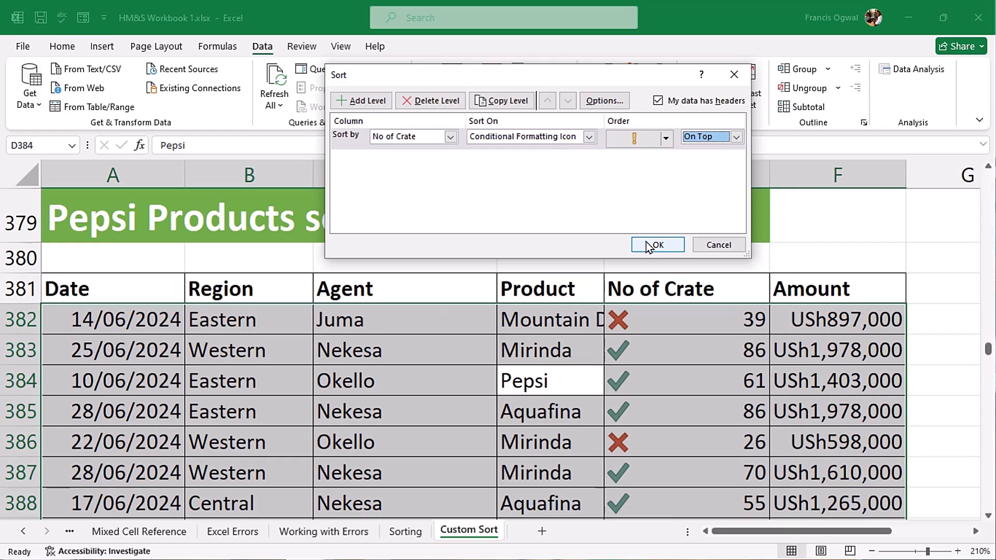
pyautogui.click(707, 425)
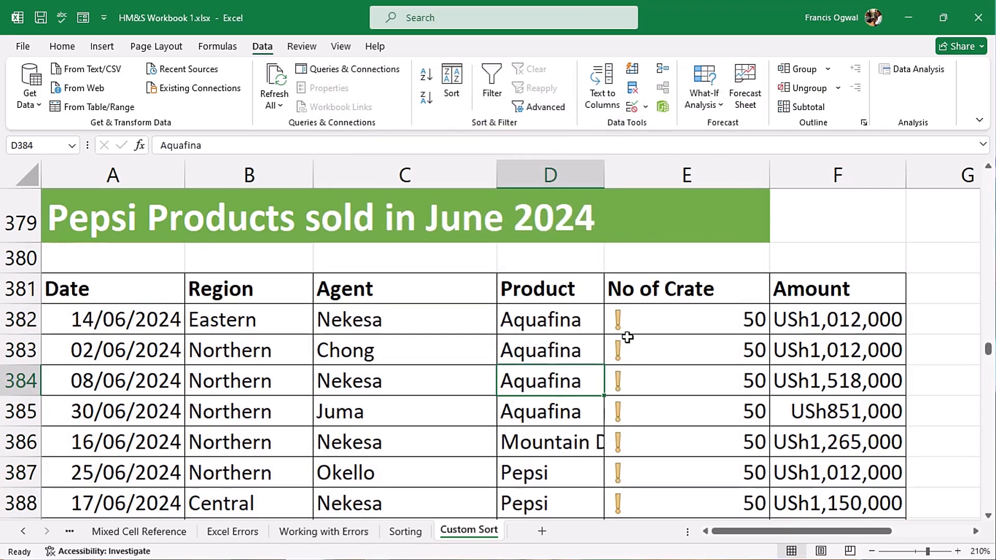
# - Look over the first rows of the icon-sorted Pepsi table and undo the icon sort
pyautogui.scroll(-3, 627, 337)
pyautogui.scroll(2, 629, 337)
pyautogui.scroll(2, 628, 338)
pyautogui.scroll(-1, 640, 349)
pyautogui.click(698, 424)
pyautogui.hotkey('ctrl', 'z')
pyautogui.hotkey('ctrl', 'z')
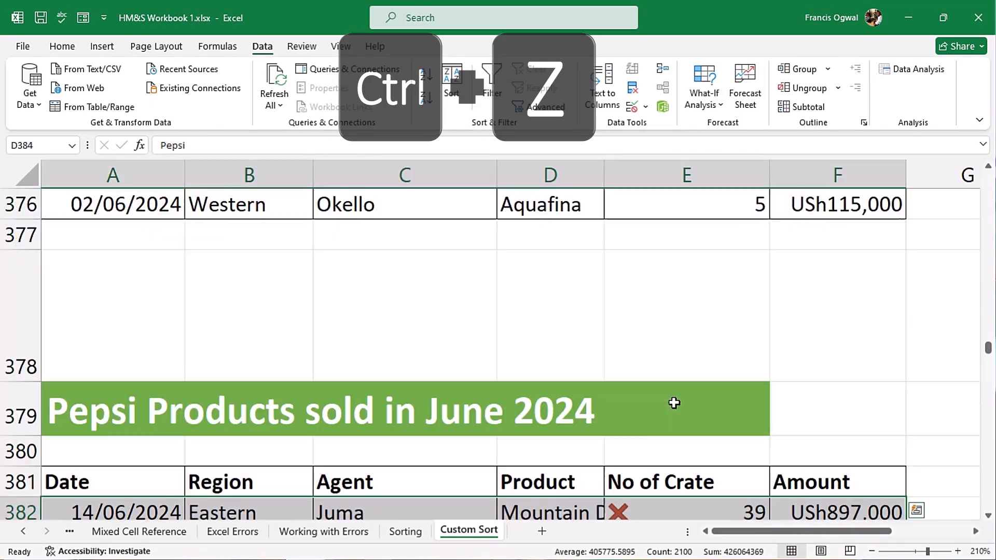
pyautogui.scroll(-1, 585, 434)
pyautogui.click(527, 413)
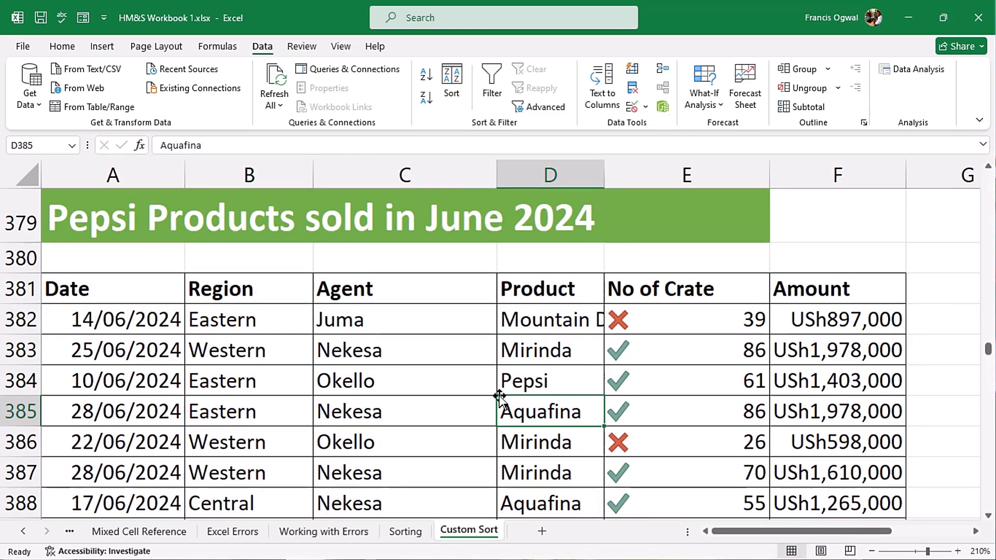
# - Start a custom sort of the Pepsi table with Region as the first level, on Cell Values from A to Z
pyautogui.click(465, 380)
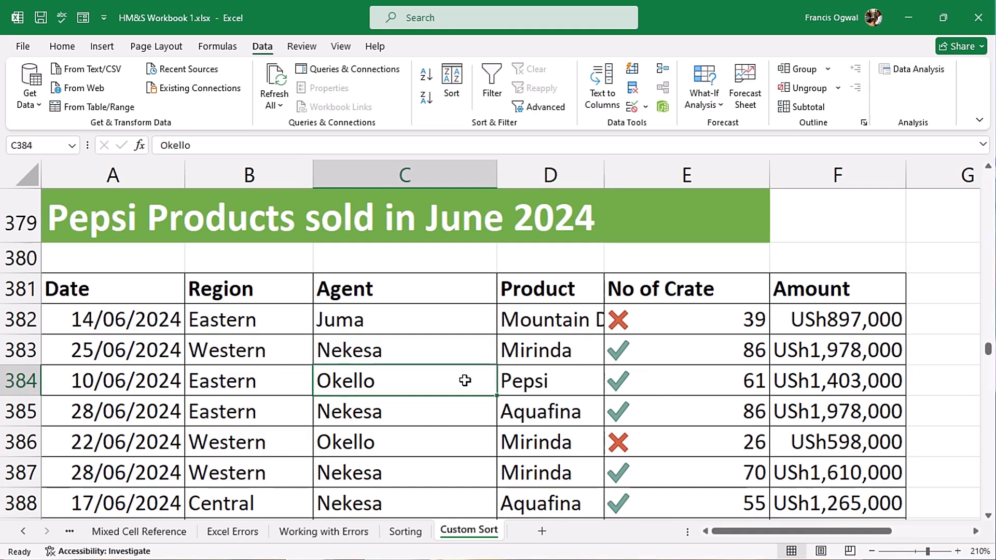
pyautogui.press('alt')
pyautogui.press('a')
pyautogui.press('s')
pyautogui.press('s')
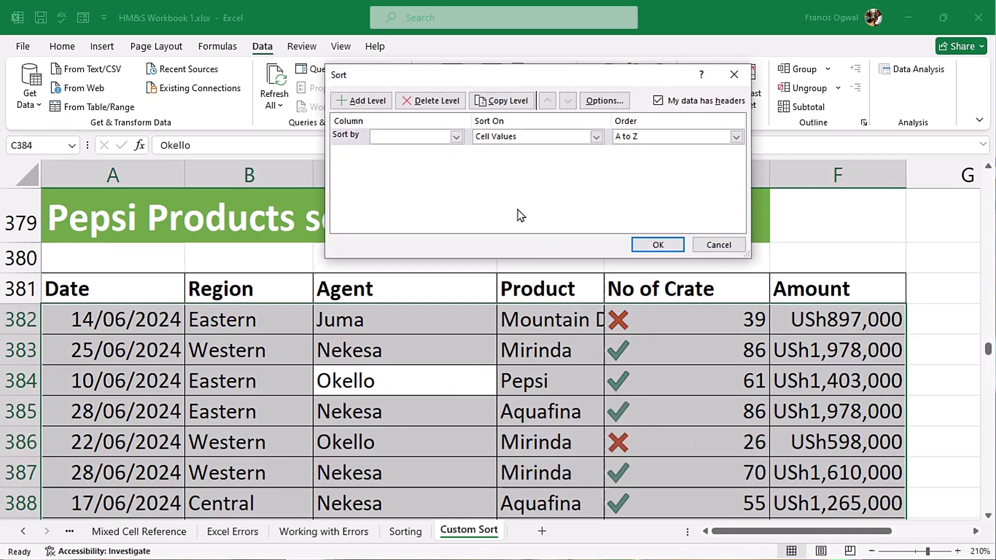
pyautogui.click(457, 137)
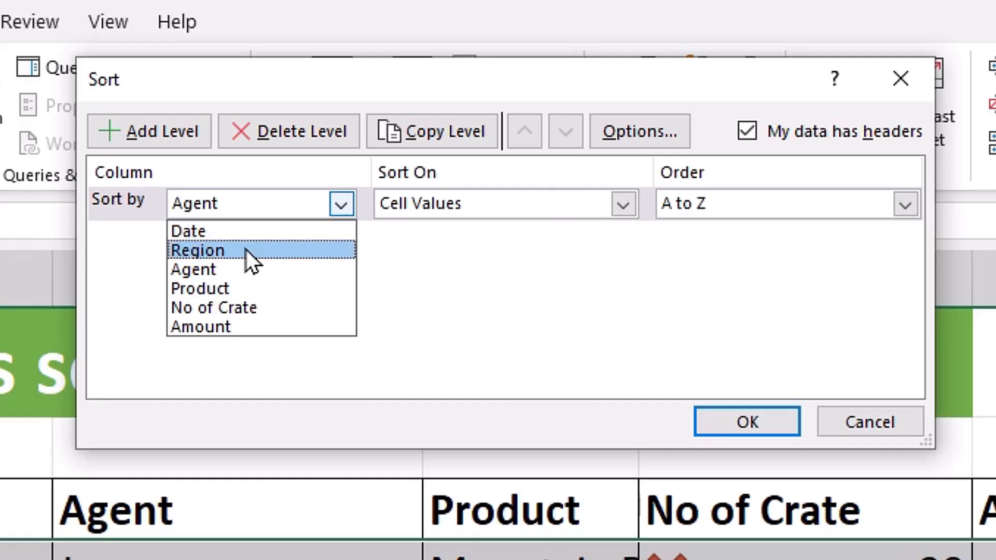
pyautogui.click(246, 250)
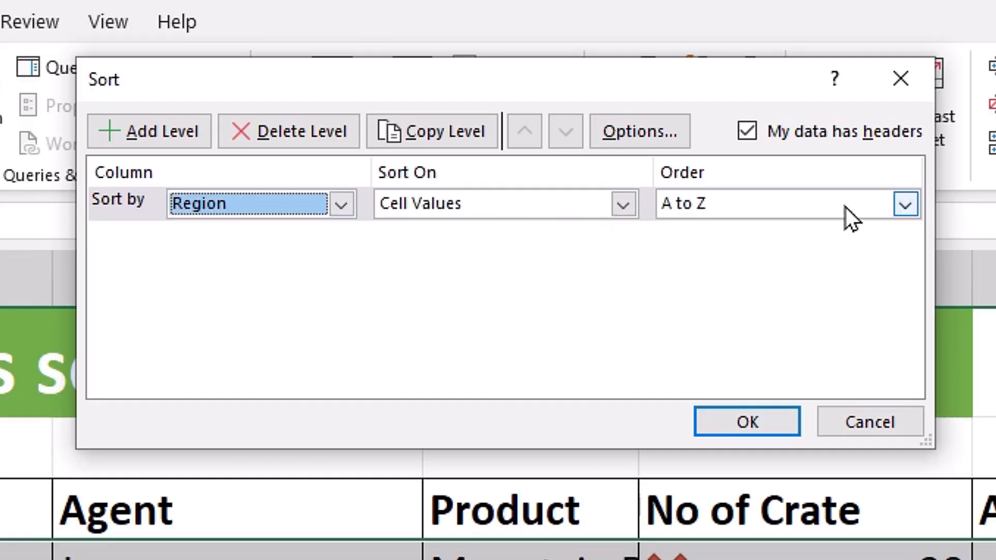
# - Add a second sort level for Agent on Cell Color, with green On Top
pyautogui.click(141, 127)
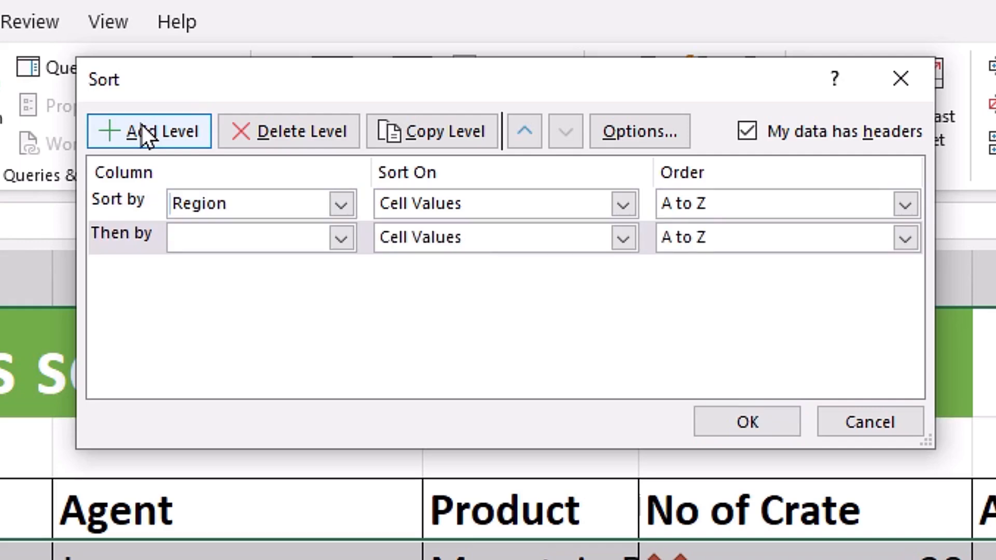
pyautogui.click(335, 242)
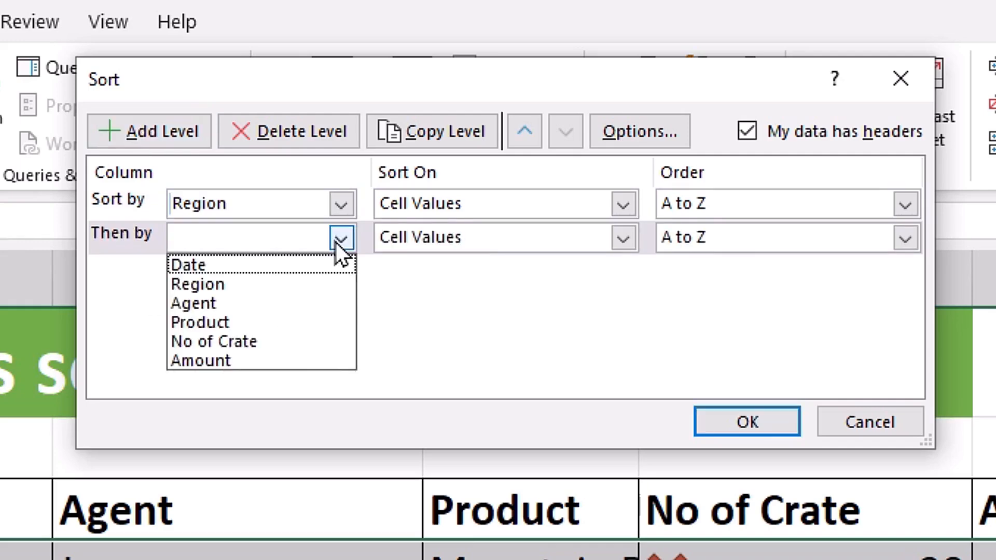
pyautogui.click(244, 306)
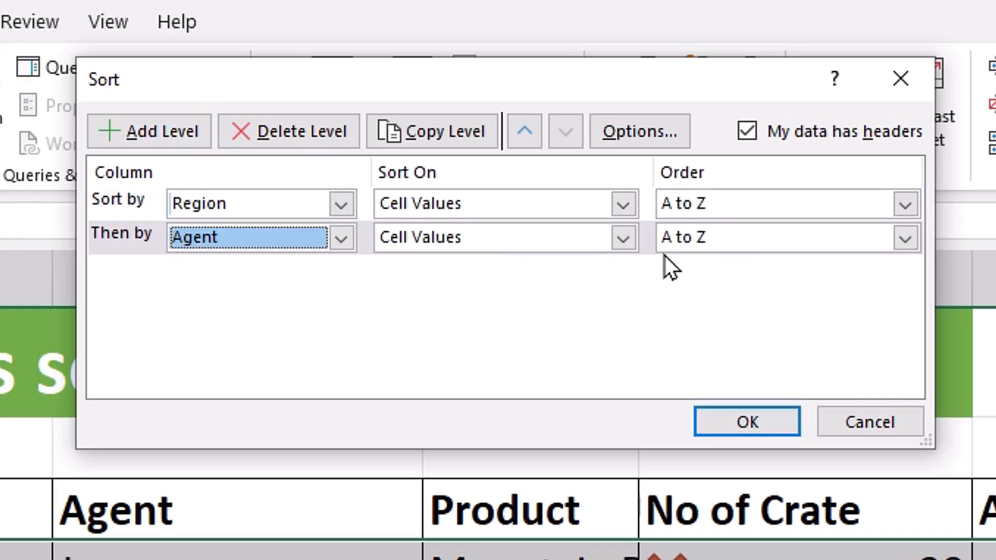
pyautogui.click(622, 240)
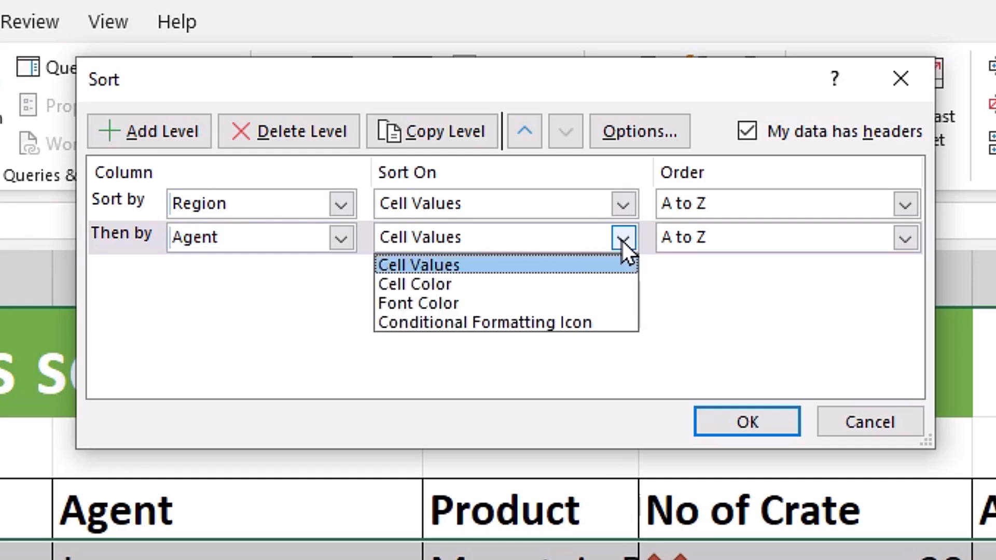
pyautogui.click(514, 284)
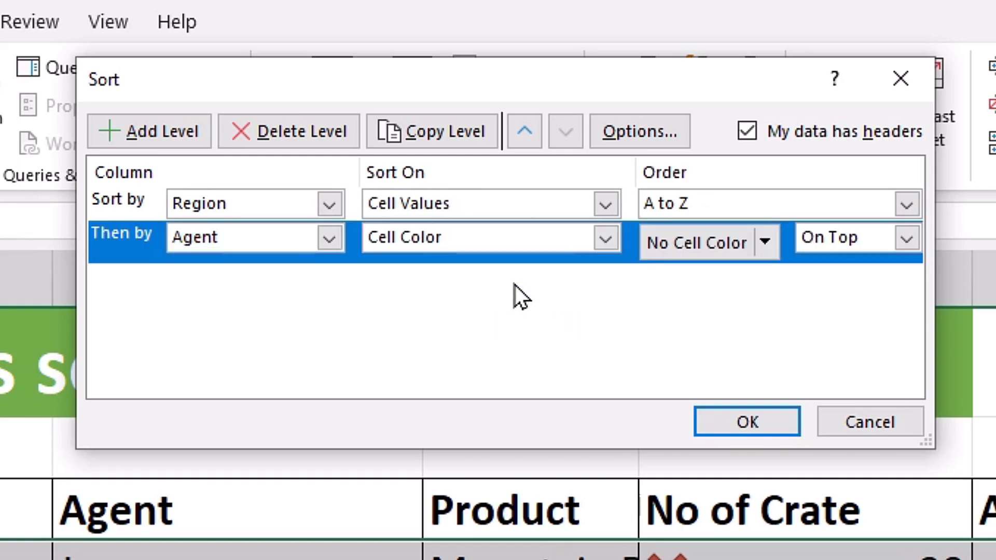
pyautogui.click(765, 241)
pyautogui.click(674, 313)
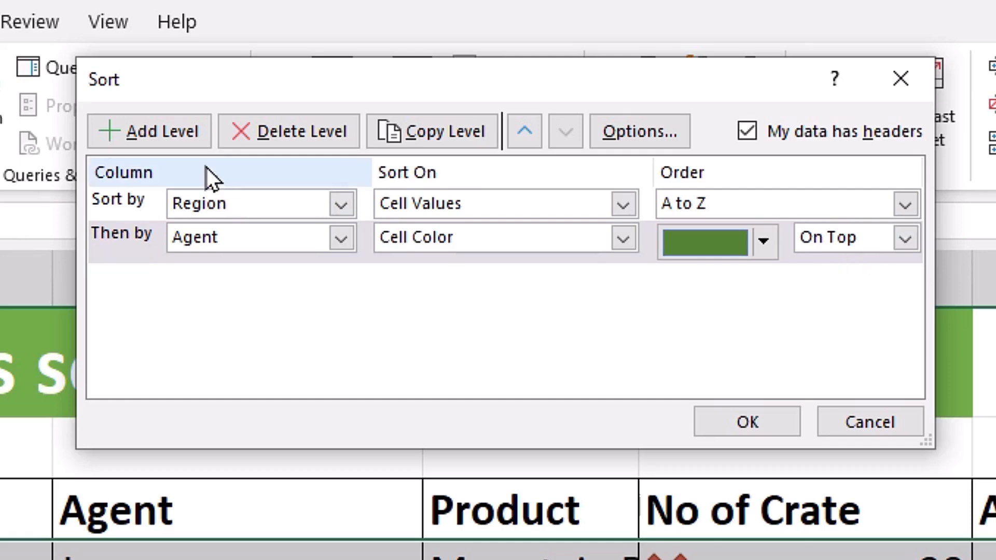
# - Add a third sort level for Amount on Cell Values, ordered Largest to Smallest
pyautogui.click(185, 134)
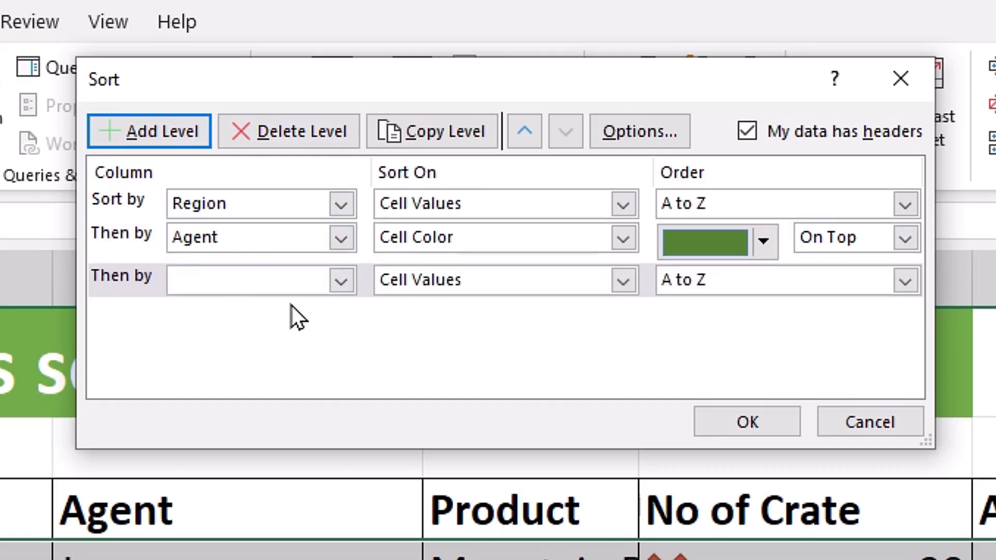
pyautogui.click(341, 281)
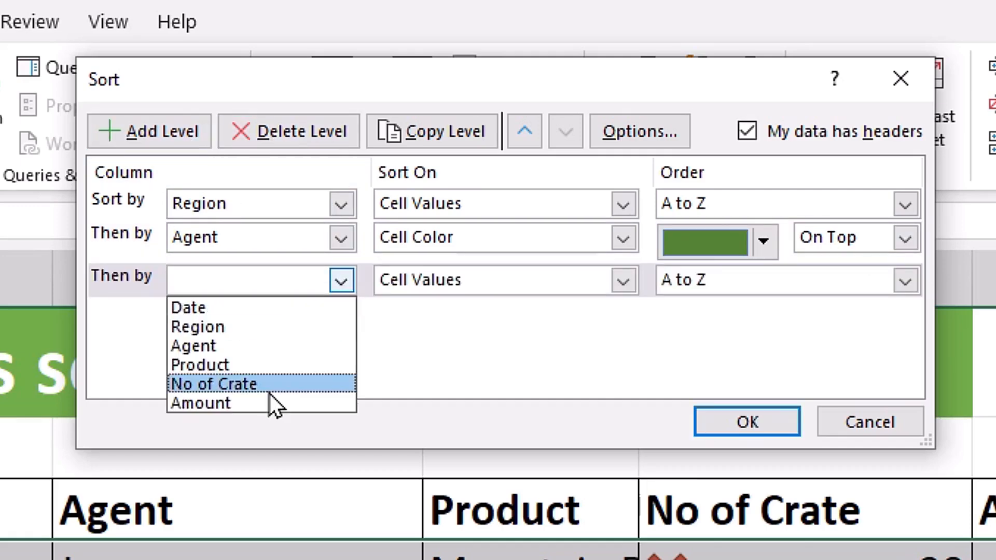
pyautogui.click(228, 403)
pyautogui.click(906, 280)
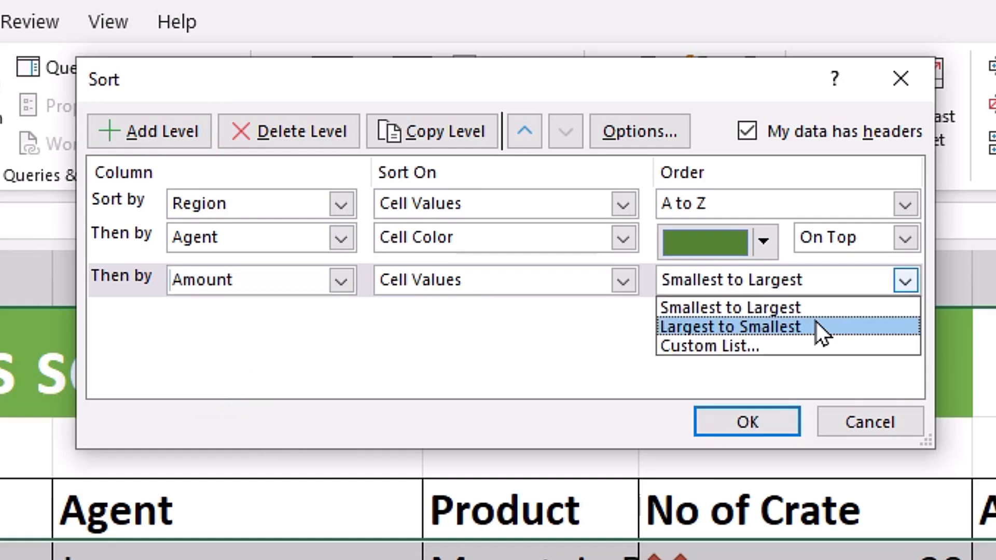
pyautogui.click(819, 333)
# - Copy the Amount level and change the copy to No of Crate on Conditional Formatting Icon, with the red cross On Top
pyautogui.click(122, 279)
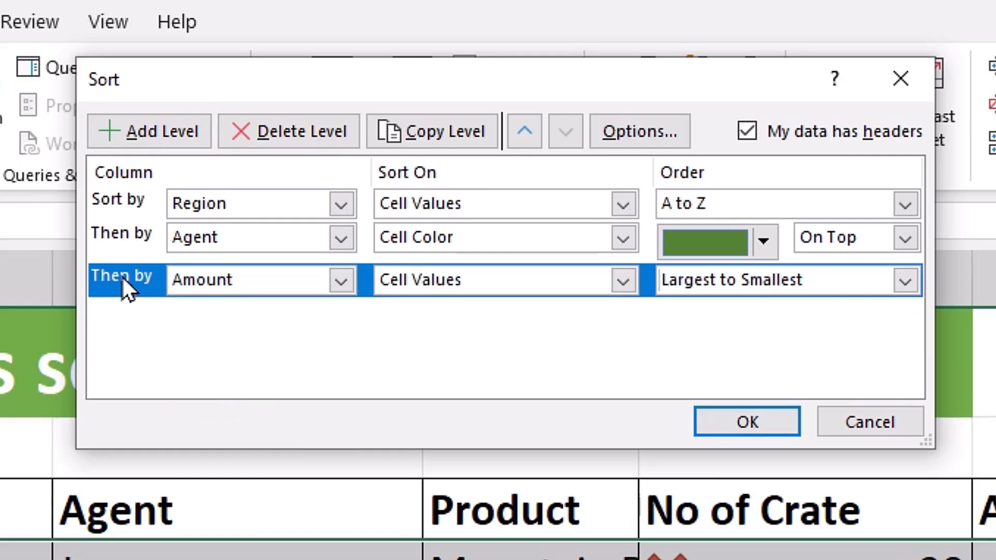
pyautogui.click(436, 133)
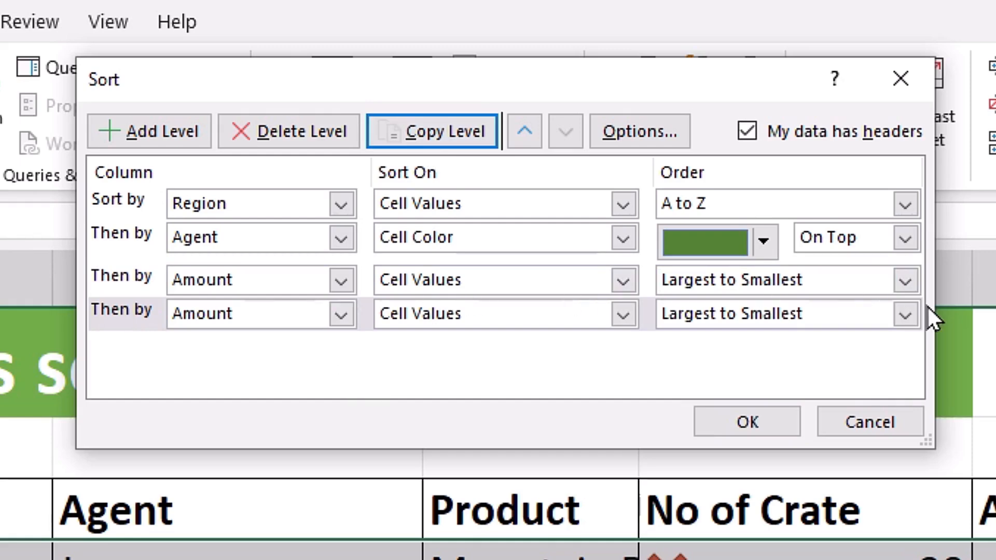
pyautogui.click(341, 317)
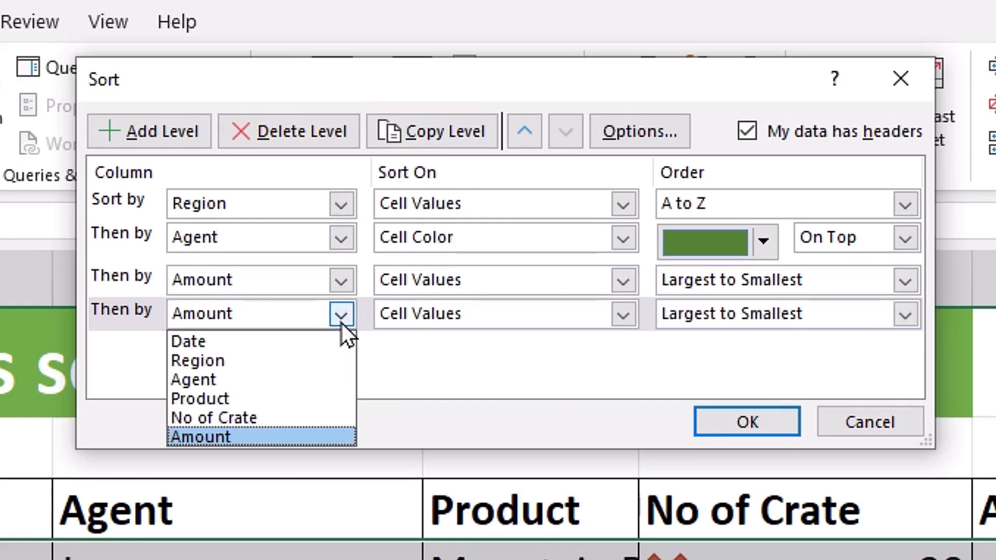
pyautogui.click(284, 415)
pyautogui.click(622, 315)
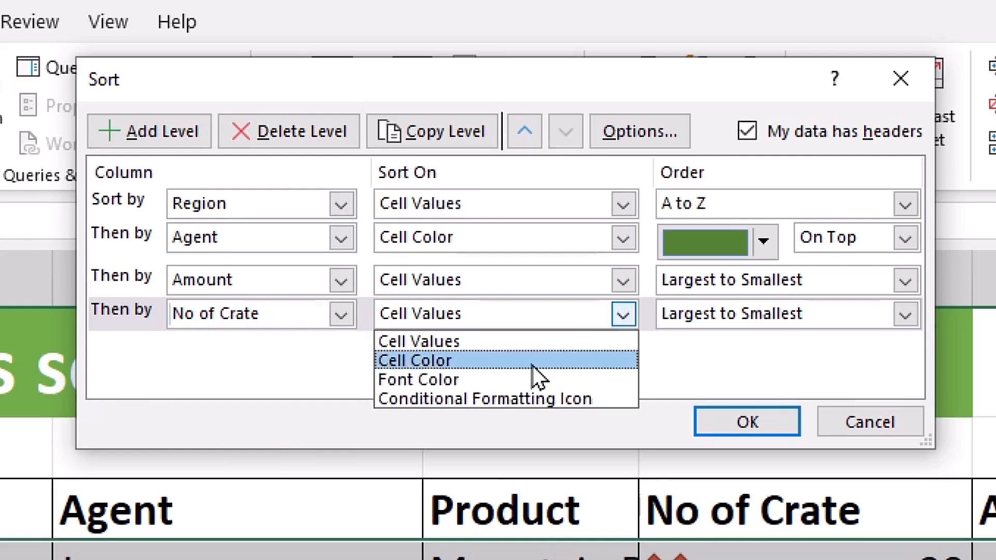
pyautogui.click(497, 401)
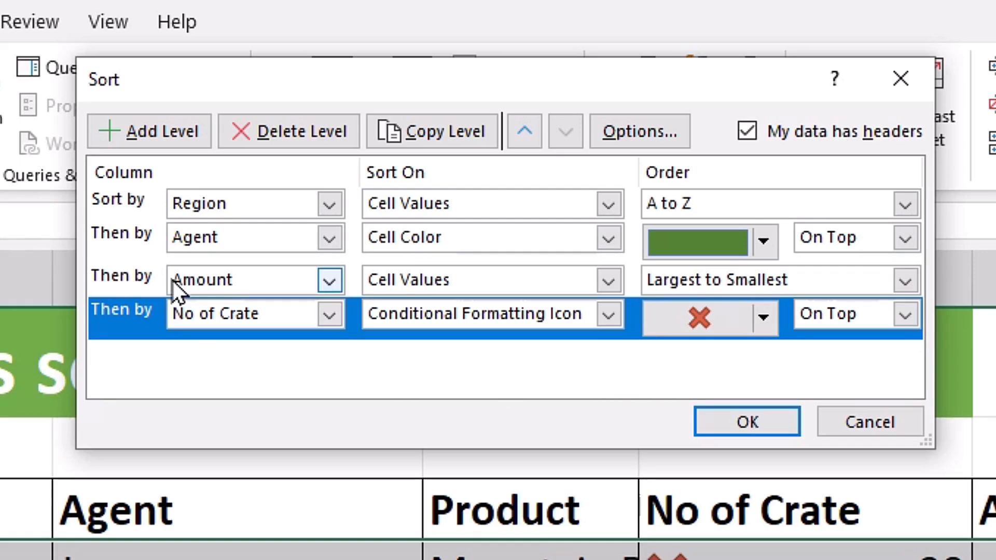
# - Add a fifth sort level for Agent on Font Color, with yellow On Bottom
pyautogui.click(163, 131)
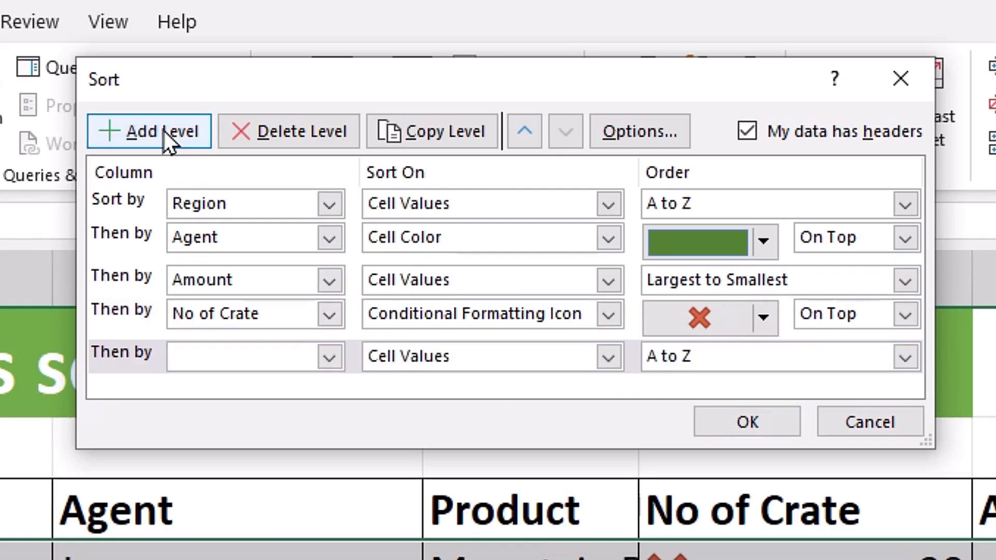
pyautogui.click(328, 358)
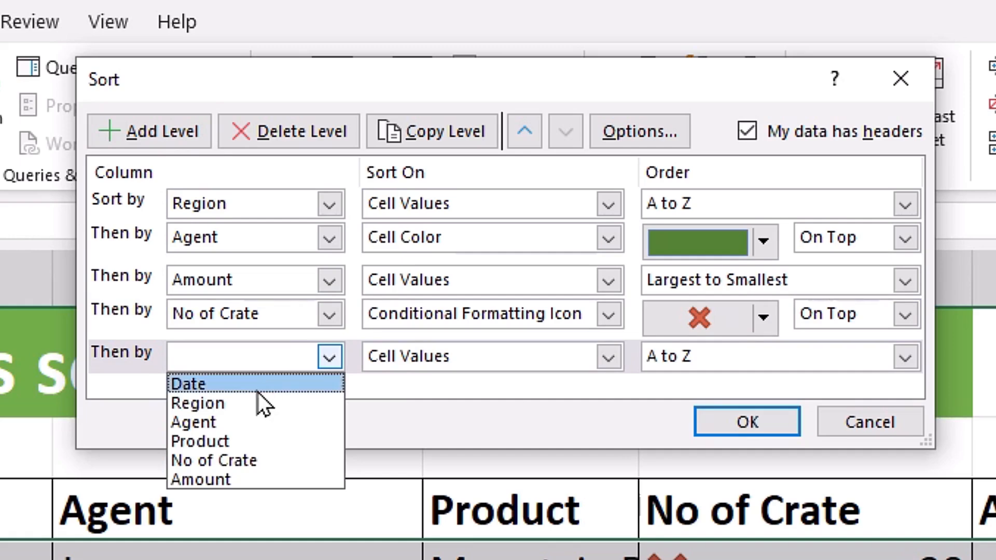
pyautogui.click(249, 418)
pyautogui.click(608, 357)
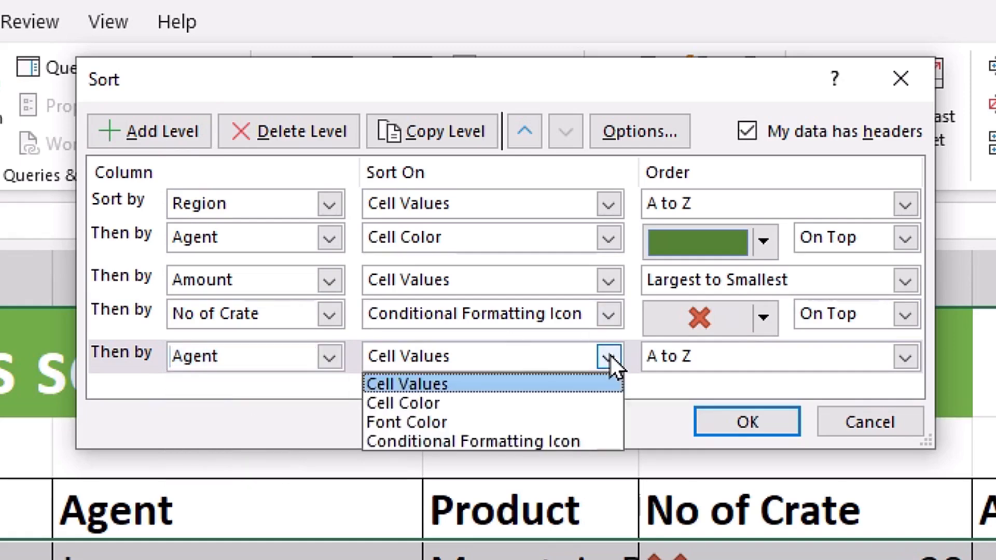
pyautogui.click(459, 420)
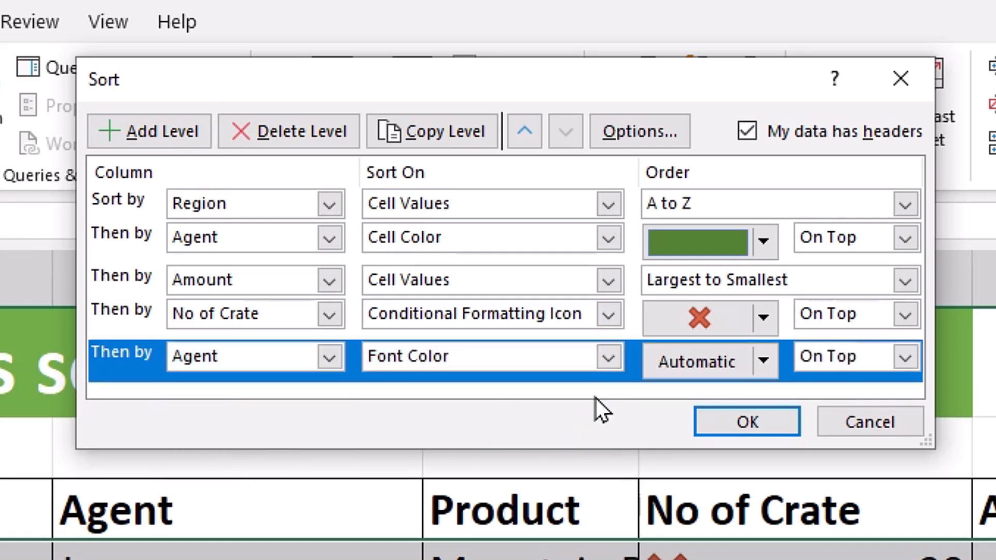
pyautogui.click(766, 362)
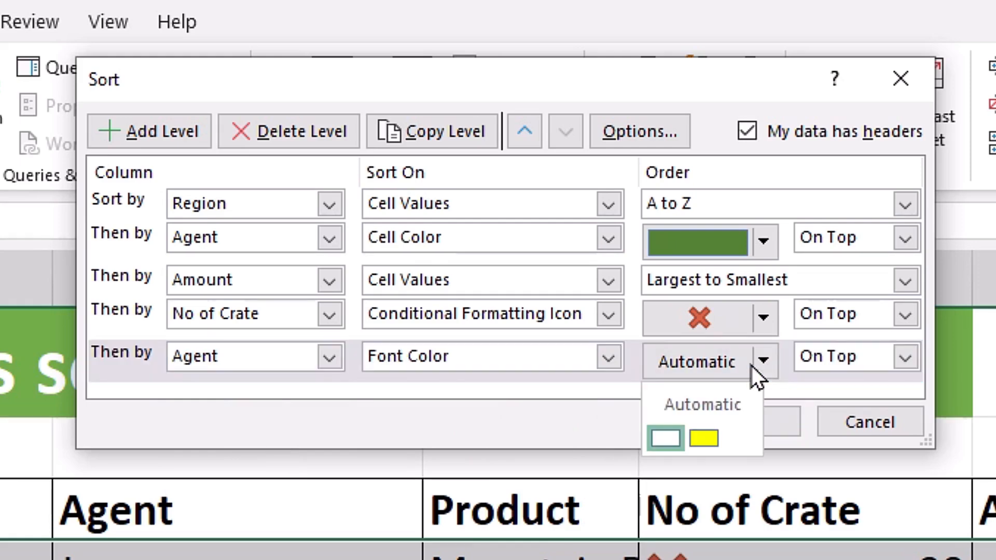
pyautogui.click(704, 439)
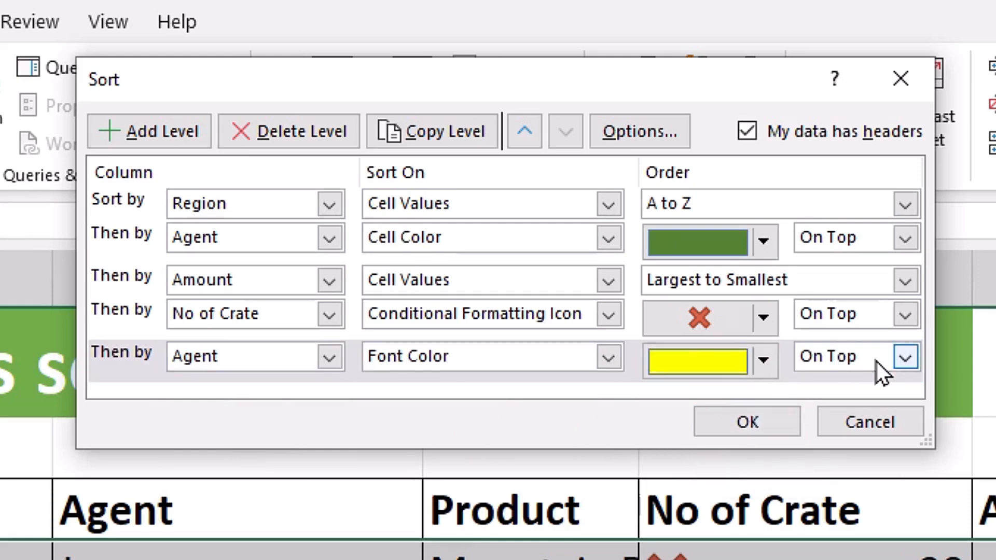
pyautogui.click(906, 358)
pyautogui.click(826, 401)
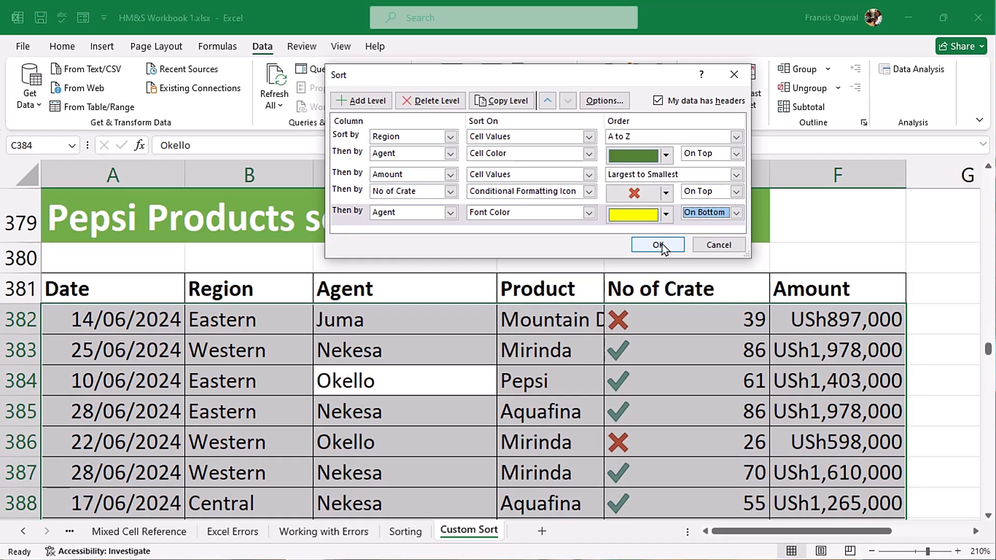
# - Apply the five-level sort to the table and check the Region, cell color and Amount order in the first Central rows
pyautogui.click(658, 245)
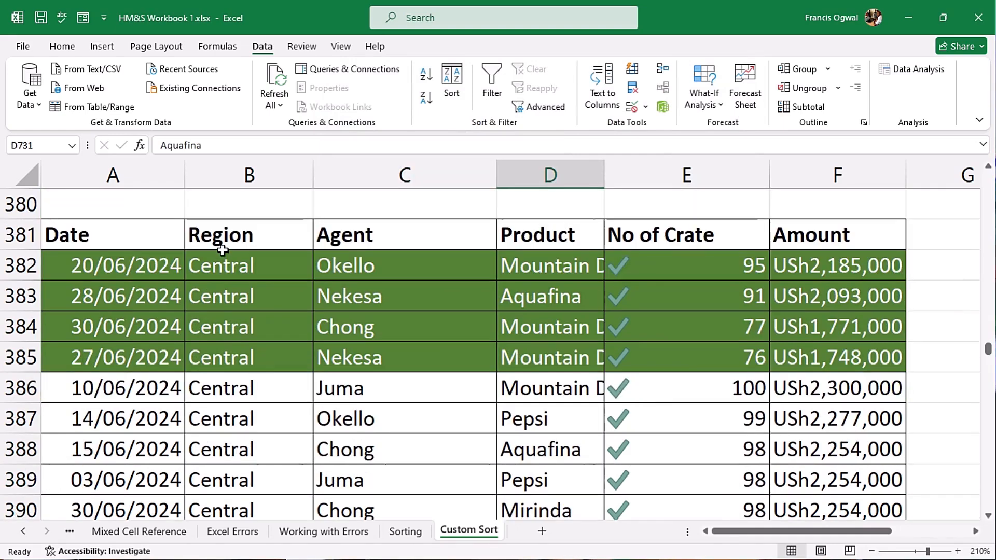
pyautogui.moveTo(215, 265); pyautogui.dragTo(210, 497)
pyautogui.click(570, 298)
pyautogui.moveTo(803, 267); pyautogui.dragTo(802, 474)
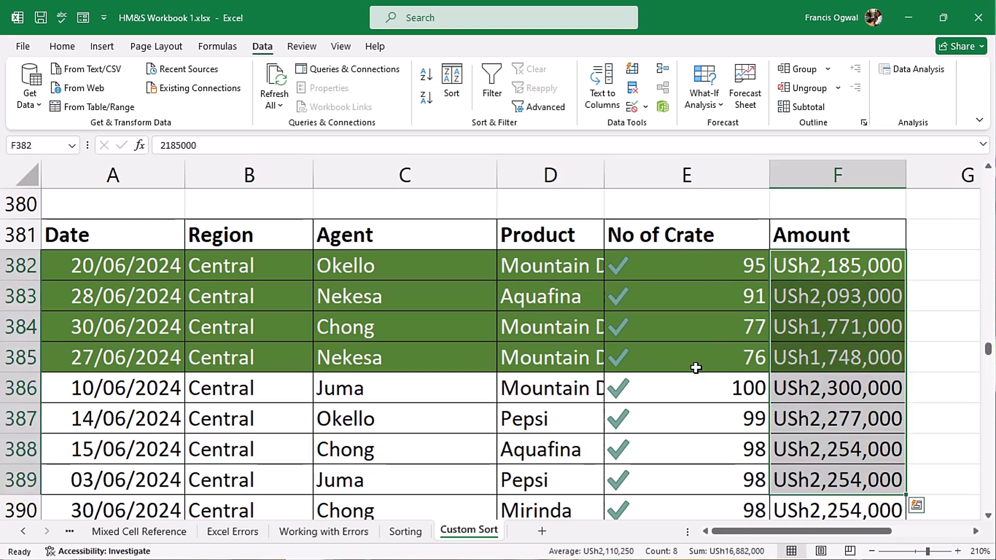
pyautogui.click(695, 386)
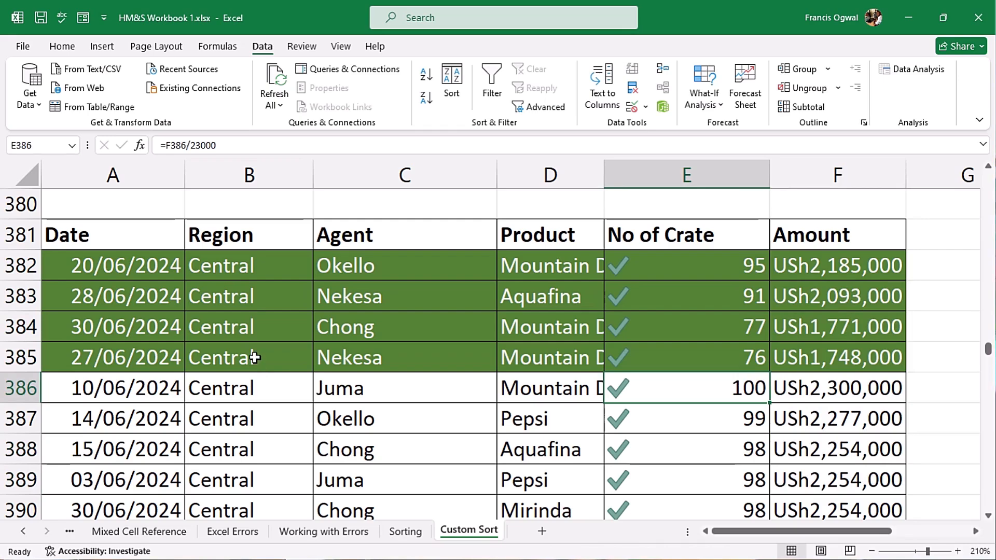
pyautogui.moveTo(249, 266); pyautogui.dragTo(249, 519)
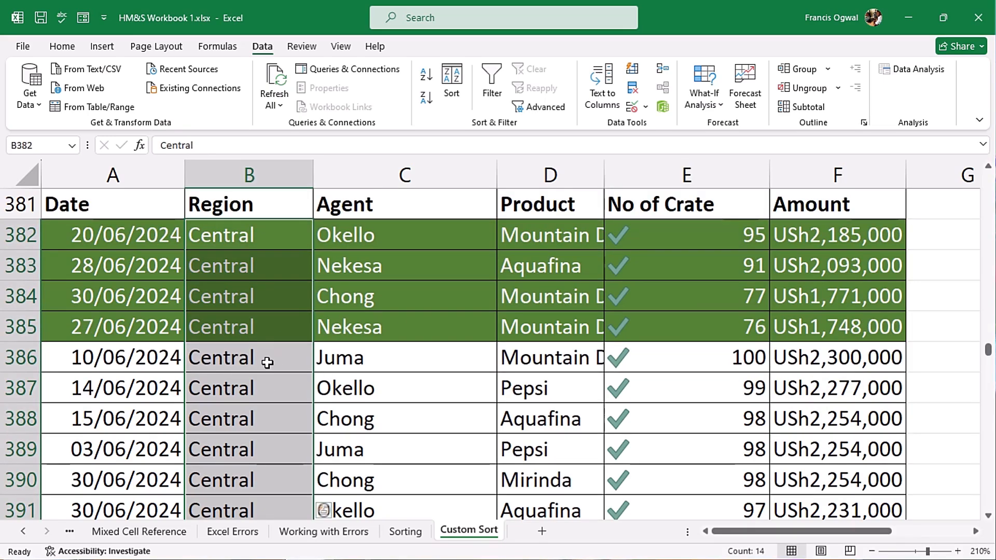
pyautogui.moveTo(129, 235); pyautogui.dragTo(789, 324)
pyautogui.click(338, 357)
# - Examine the rest of the Central region's rows for the Amount order and the arrangement of the No of Crate icons
pyautogui.scroll(-7, 338, 325)
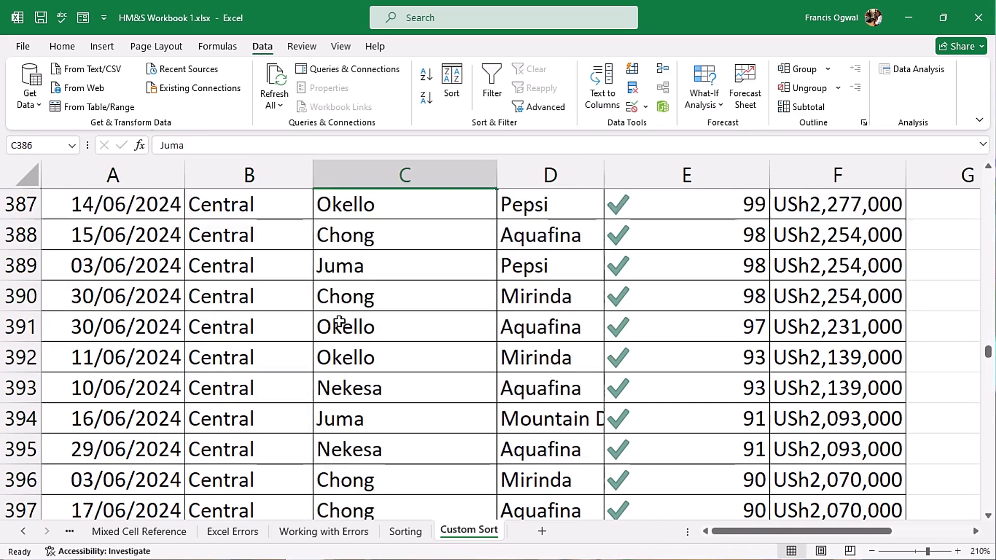
pyautogui.scroll(-9, 340, 309)
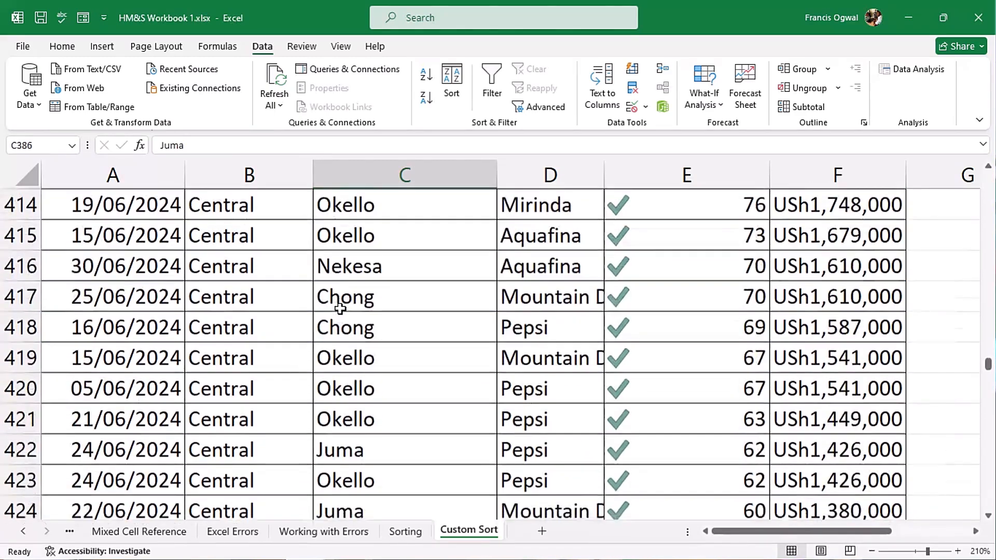
pyautogui.scroll(3, 339, 309)
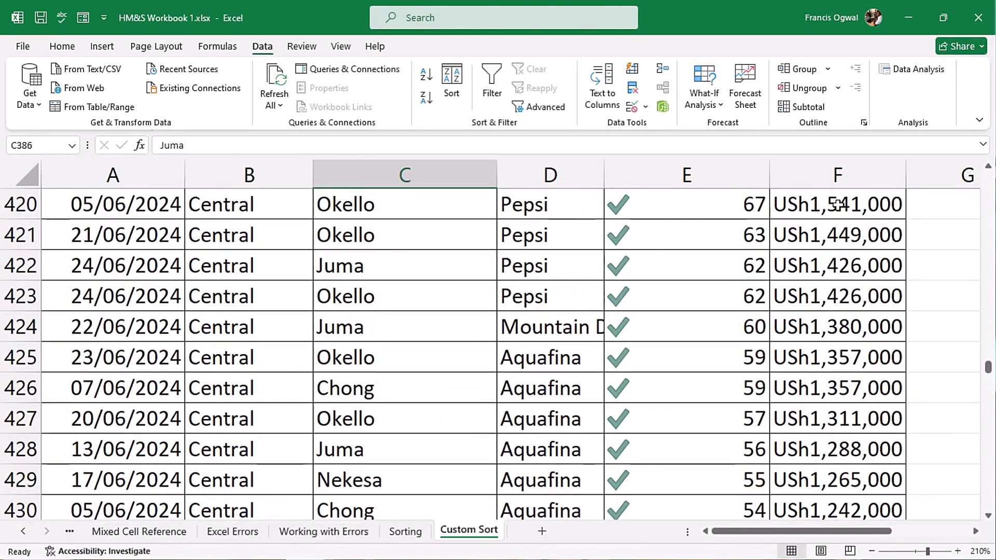
pyautogui.scroll(-3, 830, 251)
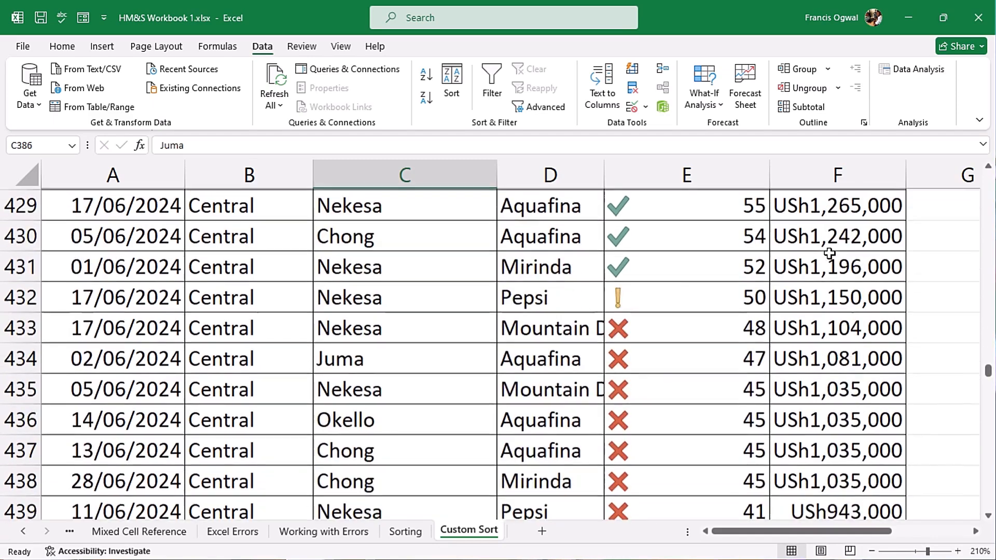
pyautogui.moveTo(134, 295); pyautogui.dragTo(483, 297)
pyautogui.moveTo(588, 298); pyautogui.dragTo(855, 305)
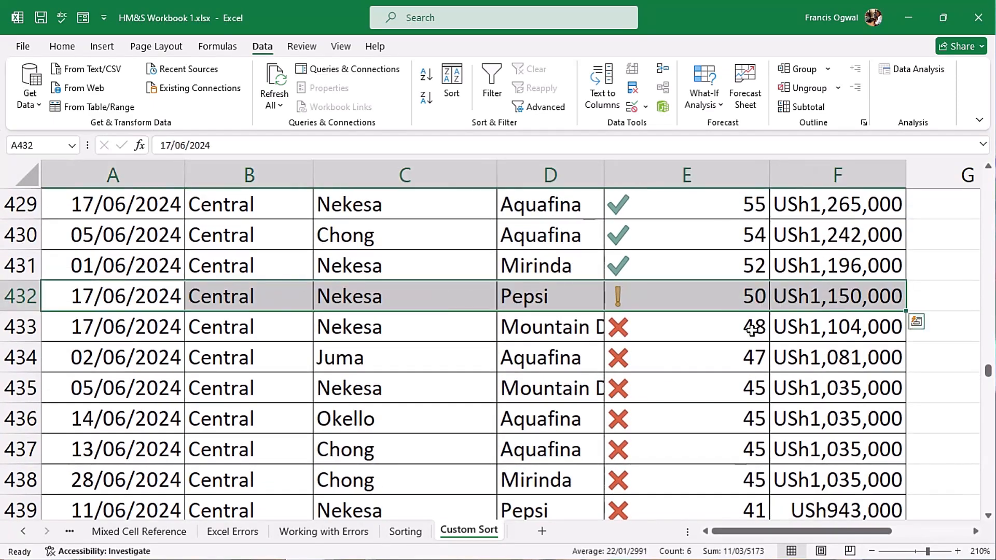
pyautogui.click(632, 333)
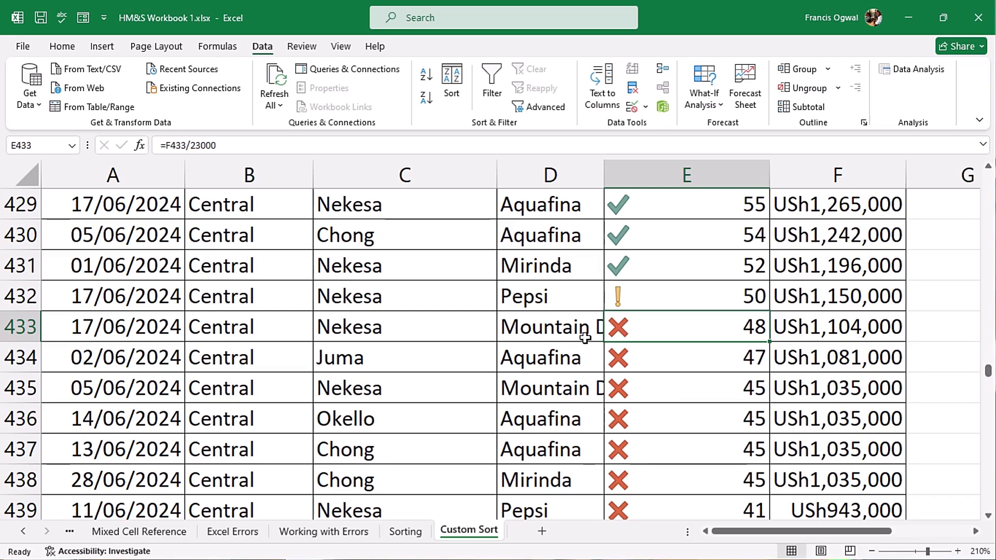
pyautogui.moveTo(656, 333); pyautogui.dragTo(660, 434)
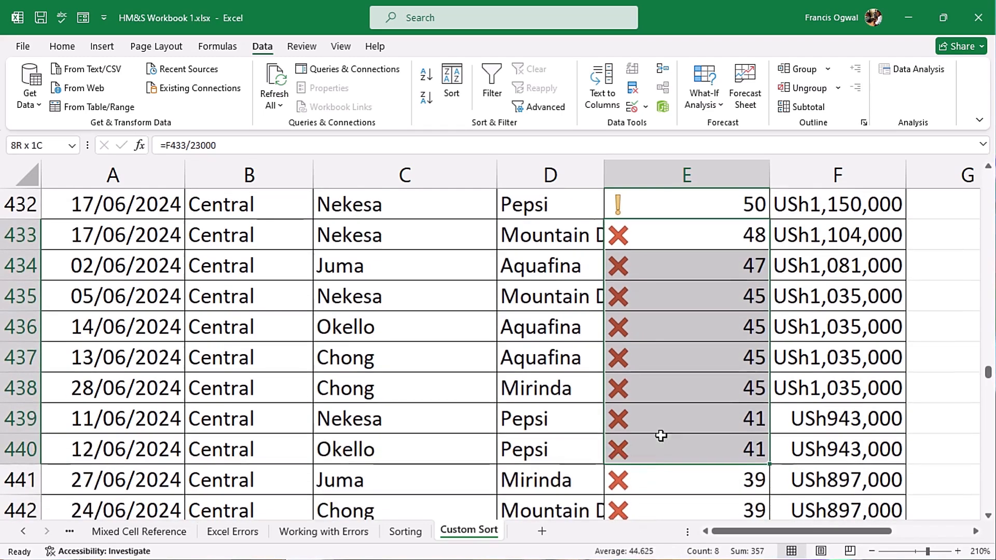
pyautogui.scroll(-14, 628, 379)
pyautogui.scroll(-1, 657, 367)
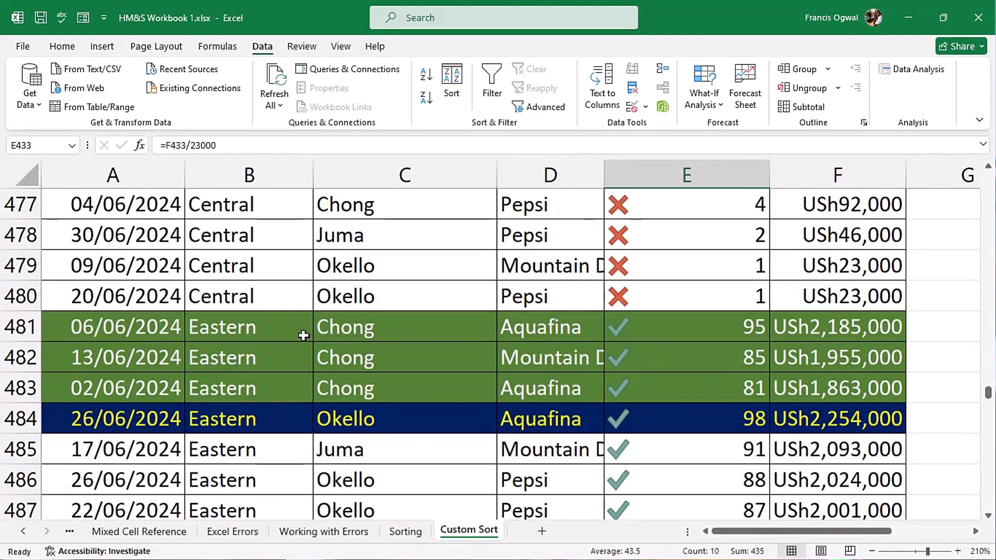
# - Examine the Eastern region's rows and the first Northern rows for cell color, font color, Amount order and No of Crate icons
pyautogui.moveTo(82, 326); pyautogui.dragTo(704, 341)
pyautogui.moveTo(216, 334); pyautogui.dragTo(223, 446)
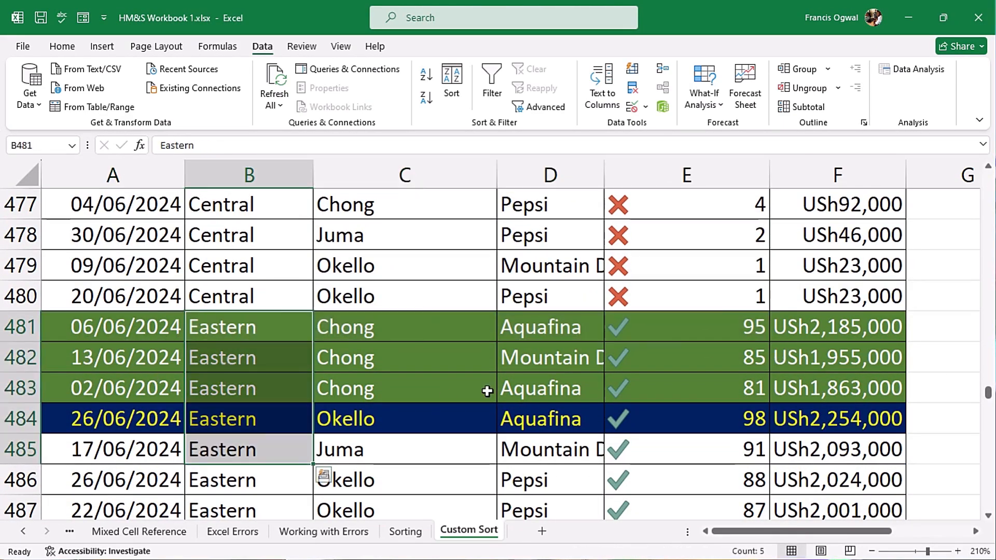
pyautogui.click(831, 330)
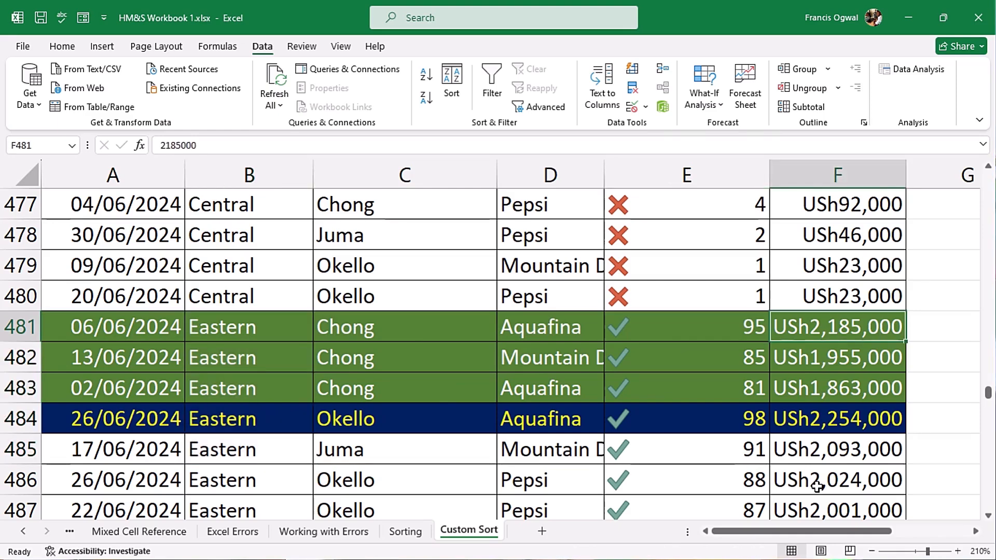
pyautogui.moveTo(129, 327); pyautogui.dragTo(423, 358)
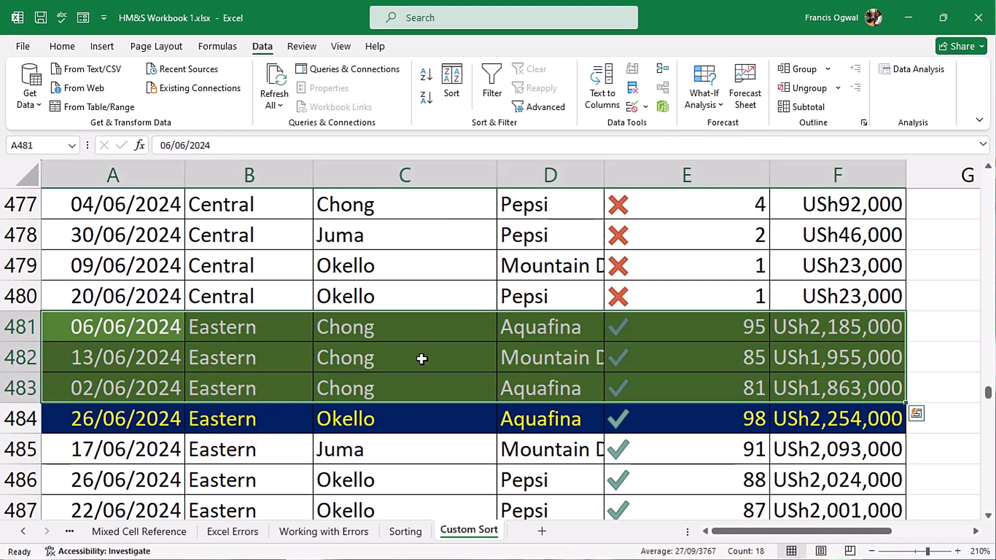
pyautogui.click(422, 359)
pyautogui.moveTo(654, 328); pyautogui.dragTo(652, 462)
pyautogui.scroll(-3, 661, 400)
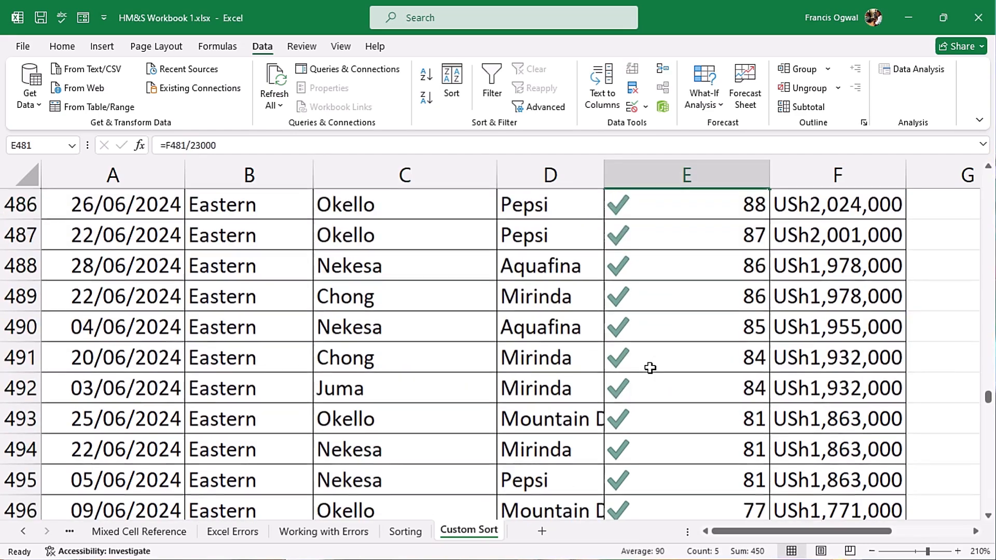
pyautogui.scroll(-8, 650, 368)
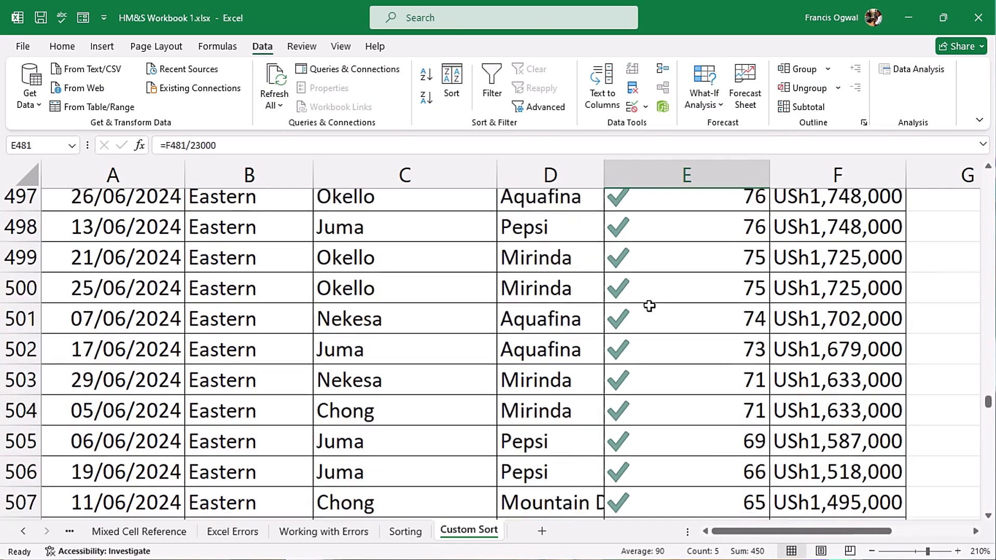
pyautogui.scroll(-10, 649, 303)
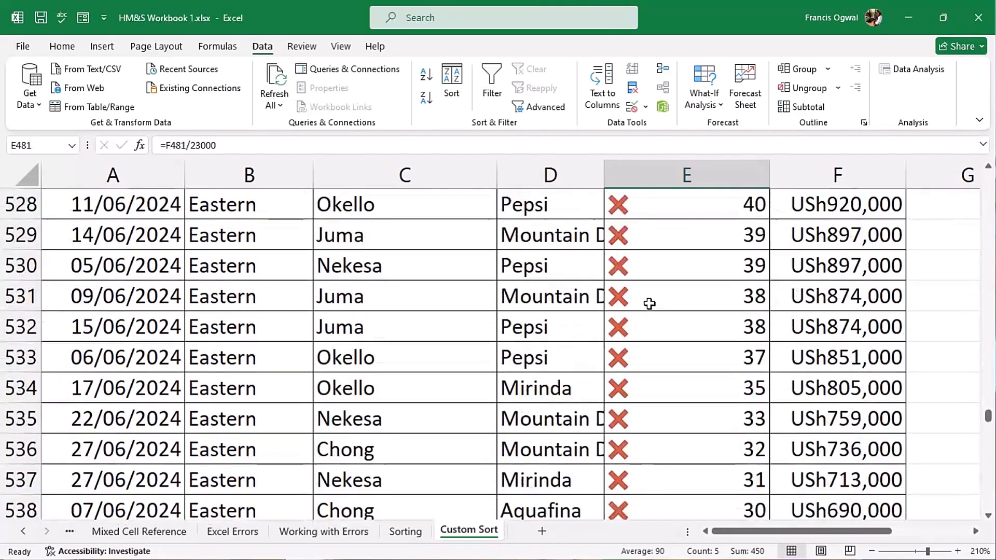
pyautogui.moveTo(635, 326); pyautogui.dragTo(640, 480)
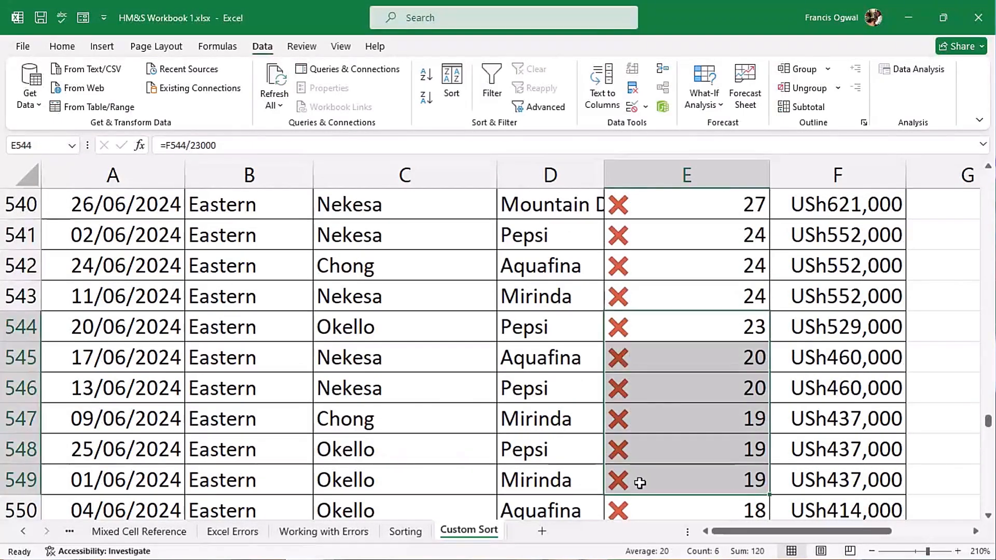
pyautogui.scroll(-5, 674, 333)
pyautogui.scroll(-2, 674, 341)
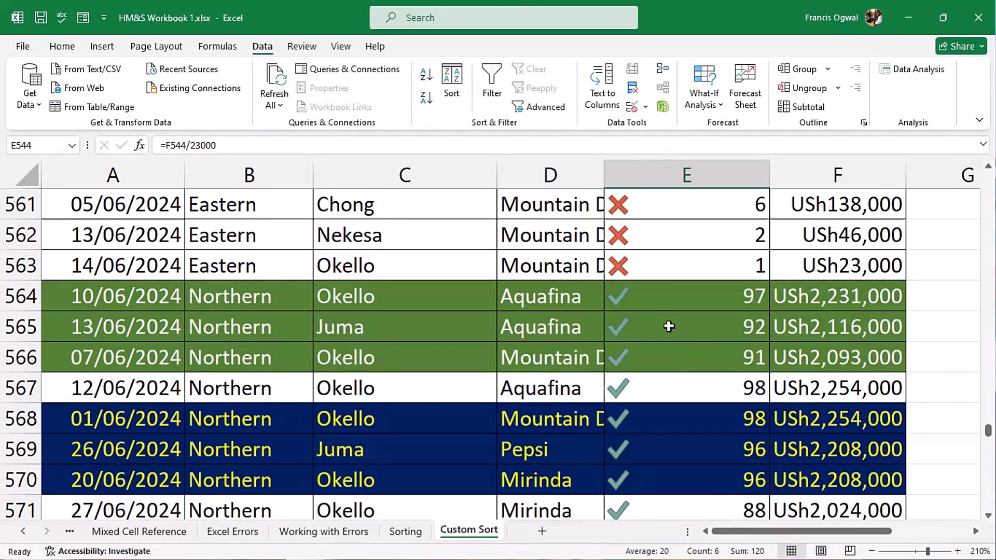
pyautogui.moveTo(106, 309); pyautogui.dragTo(786, 425)
pyautogui.click(492, 363)
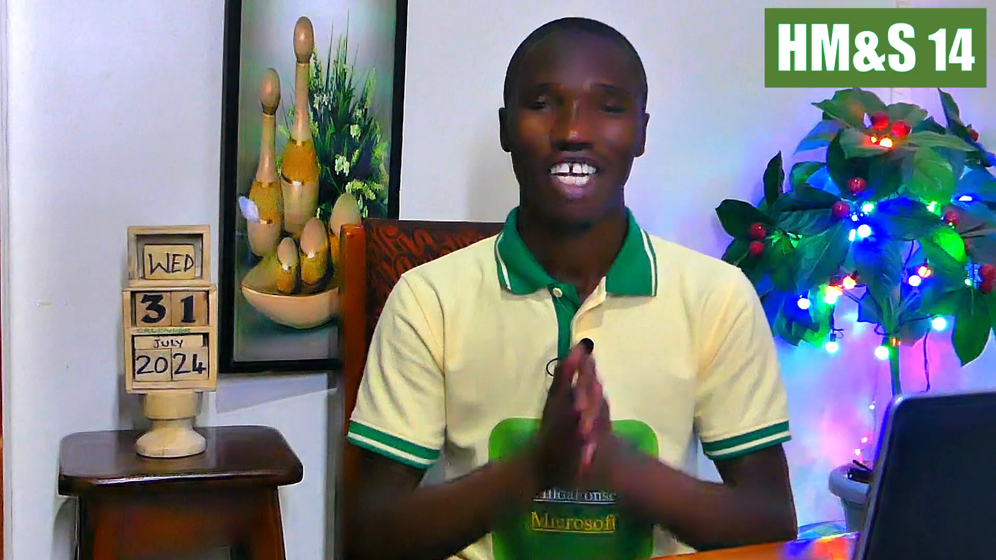